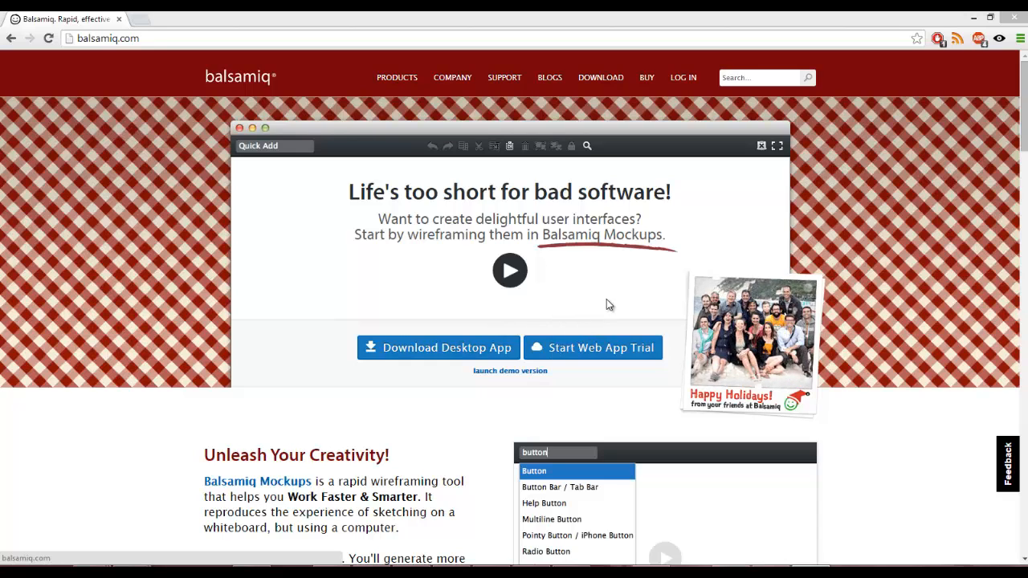
Look up the Mockups for Desktop purchase options on the Balsamiq site and switch to Balsamiq Mockups For Desktop.
{"action": "left_click", "coordinate": [644, 80]}
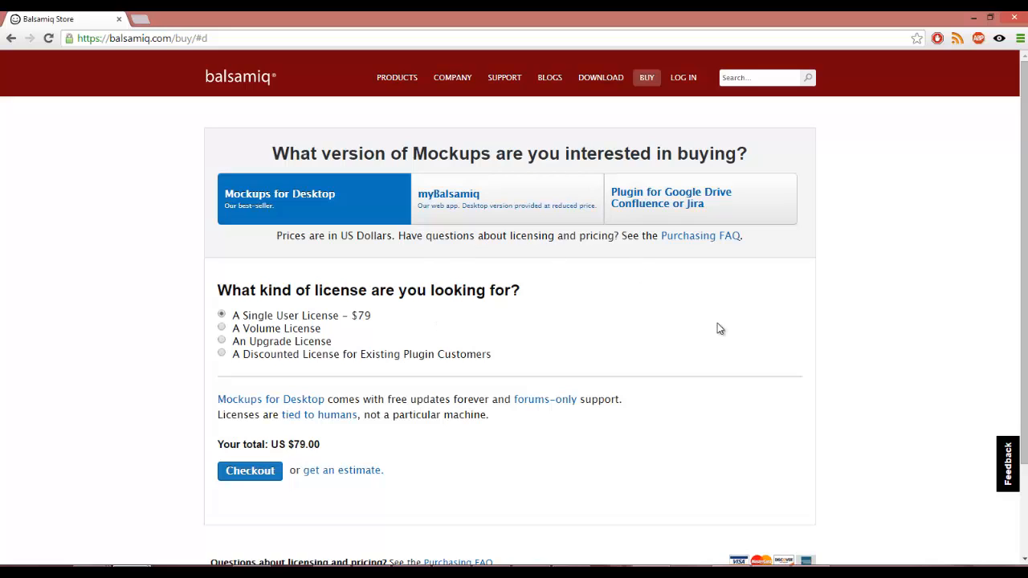
{"action": "left_click", "coordinate": [773, 571]}
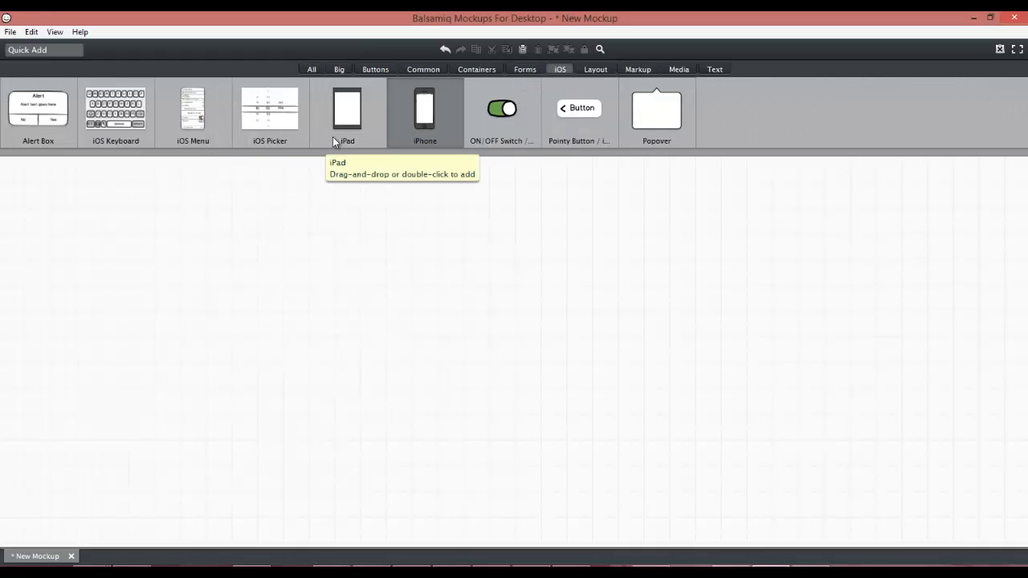
Add an iPhone from the iOS controls to the empty mockup canvas.
{"action": "left_click", "coordinate": [311, 69]}
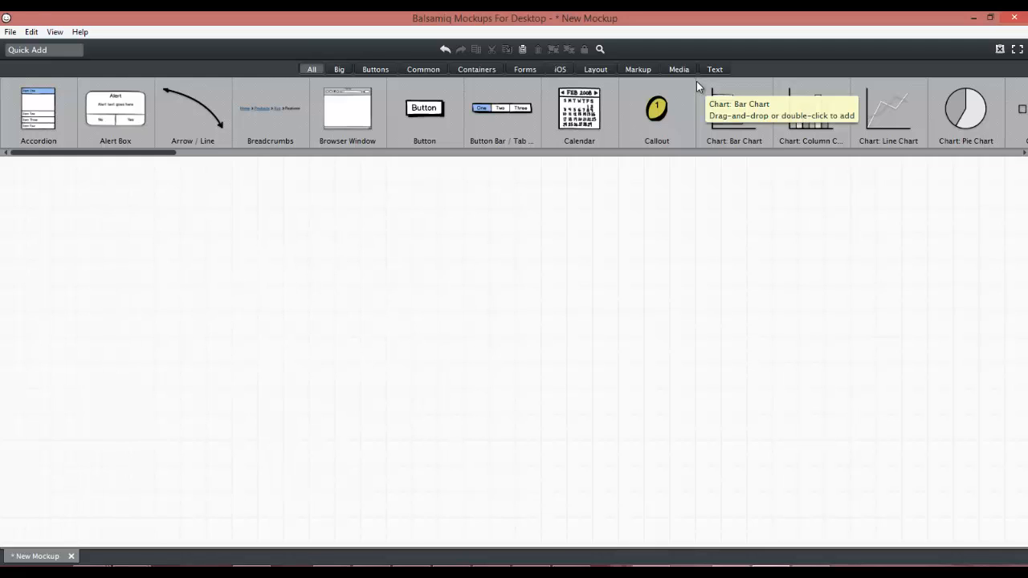
{"action": "left_click", "coordinate": [560, 70]}
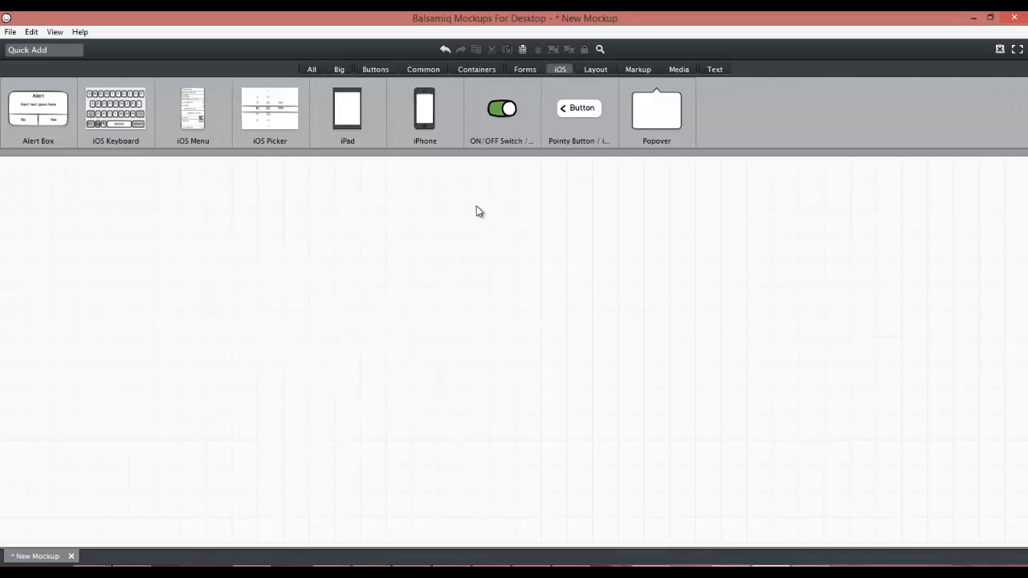
{"action": "left_click_drag", "start_coordinate": [425, 113], "coordinate": [161, 174]}
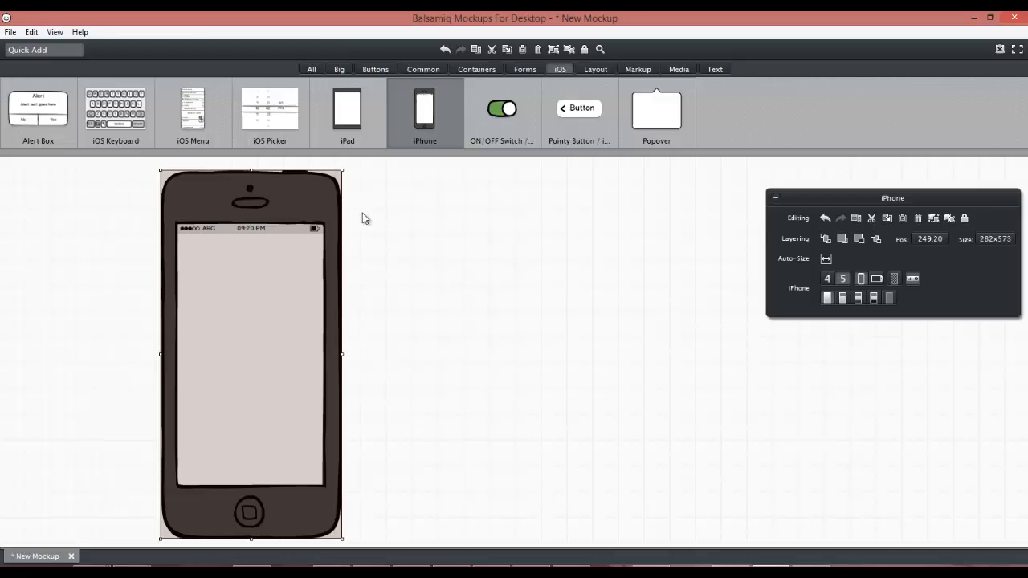
{"action": "left_click", "coordinate": [366, 225]}
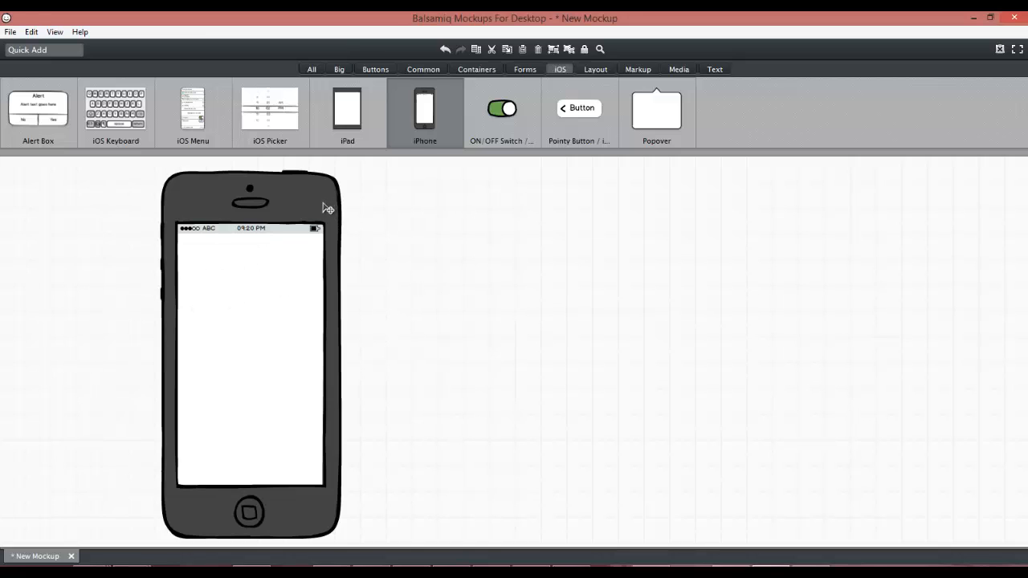
Reposition the iPhone closer to the canvas's left edge and slightly lower, keeping its whole screen area in view.
{"action": "left_click_drag", "start_coordinate": [326, 206], "coordinate": [273, 231]}
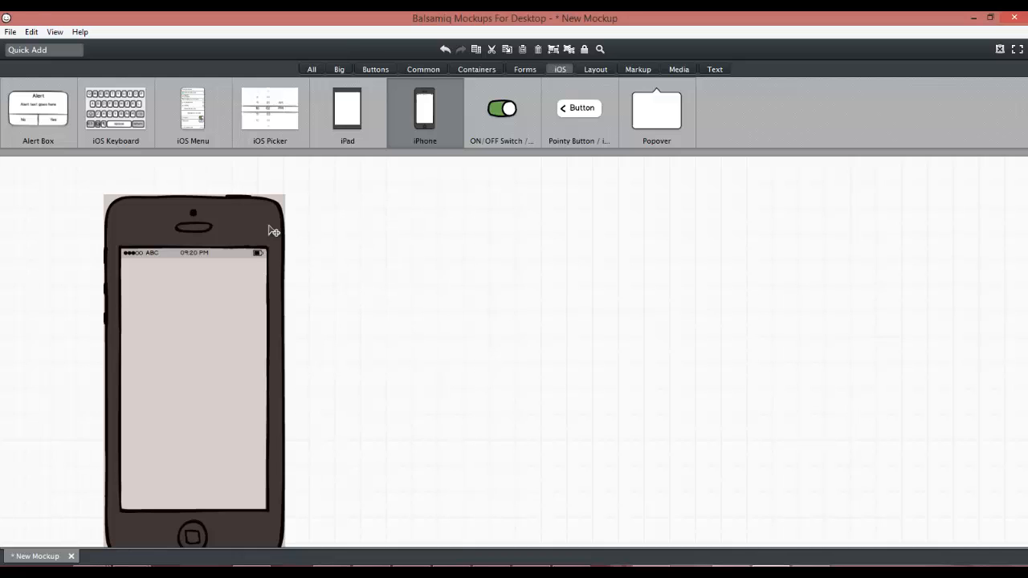
{"action": "left_click_drag", "start_coordinate": [273, 231], "coordinate": [273, 221]}
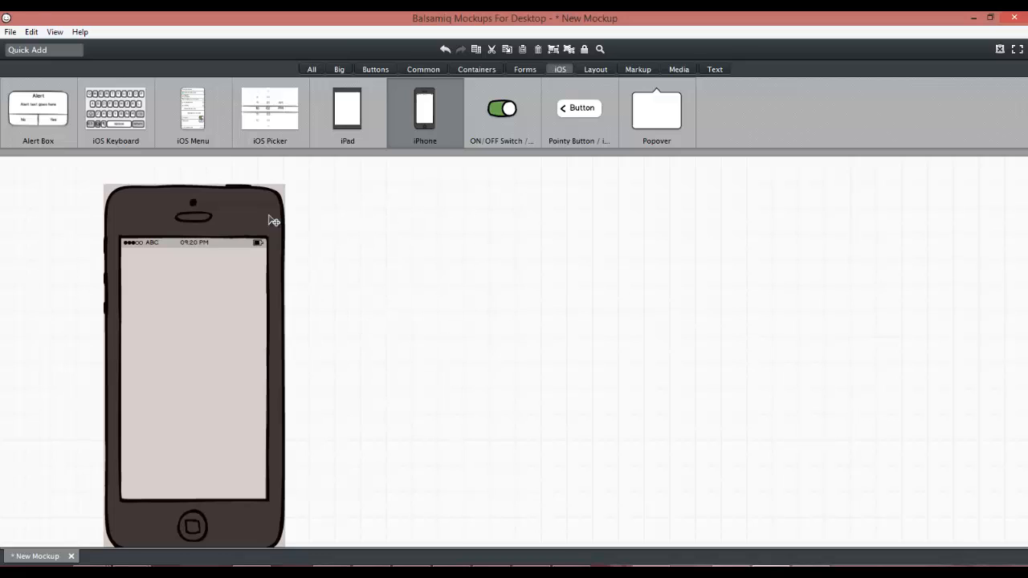
{"action": "left_click_drag", "start_coordinate": [269, 215], "coordinate": [282, 219]}
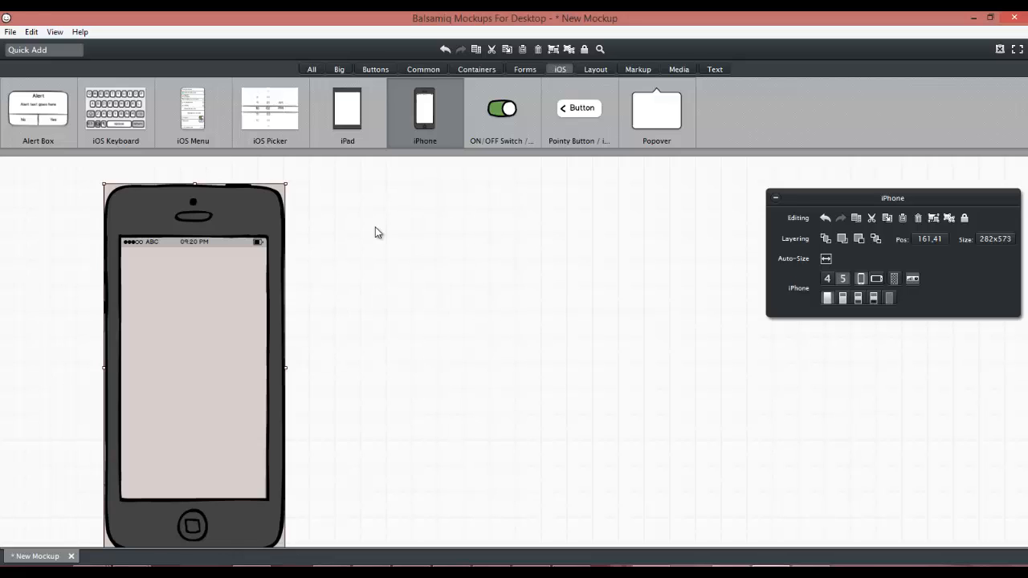
{"action": "left_click", "coordinate": [375, 228]}
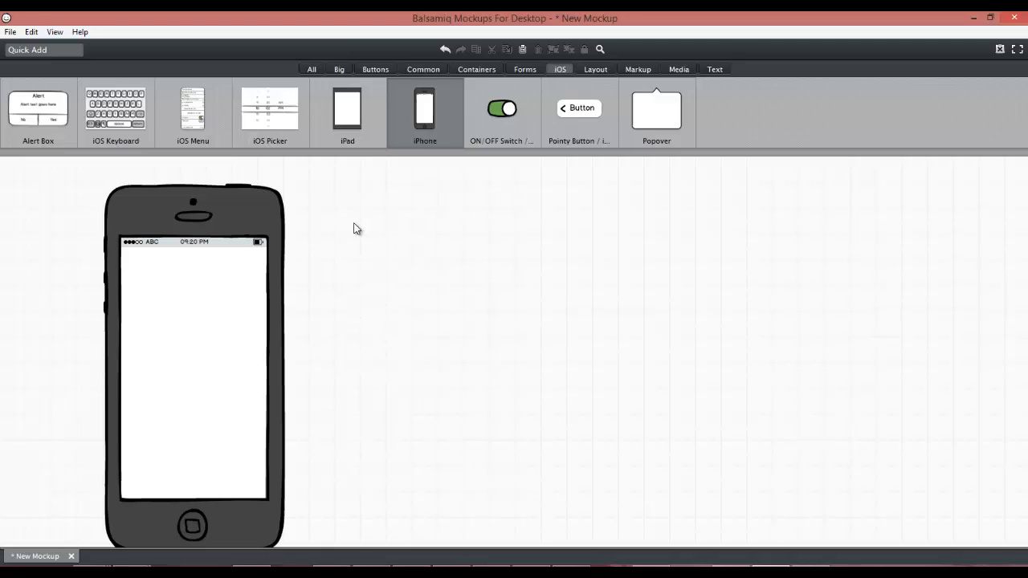
{"action": "left_click", "coordinate": [199, 281]}
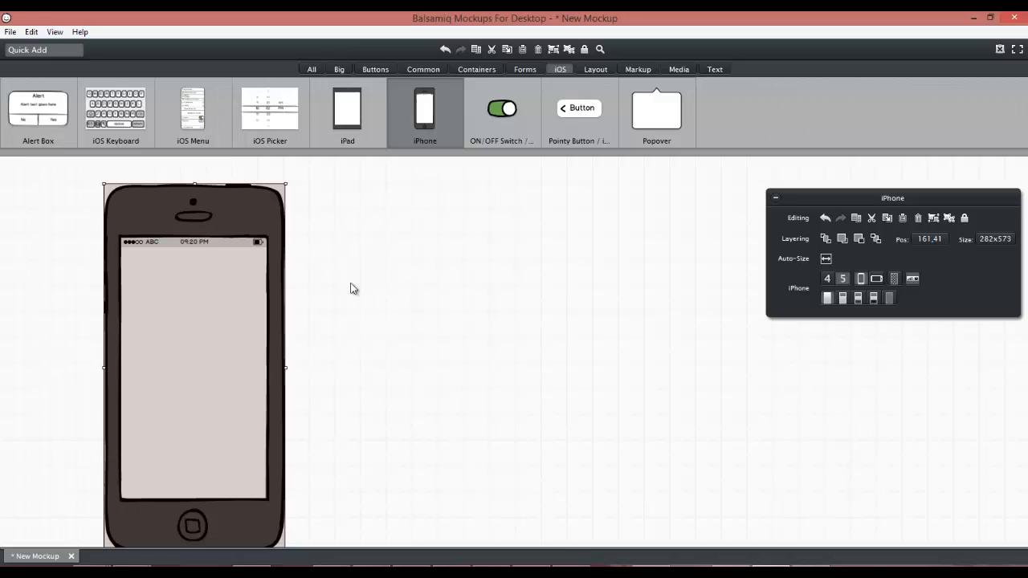
{"action": "left_click", "coordinate": [411, 289]}
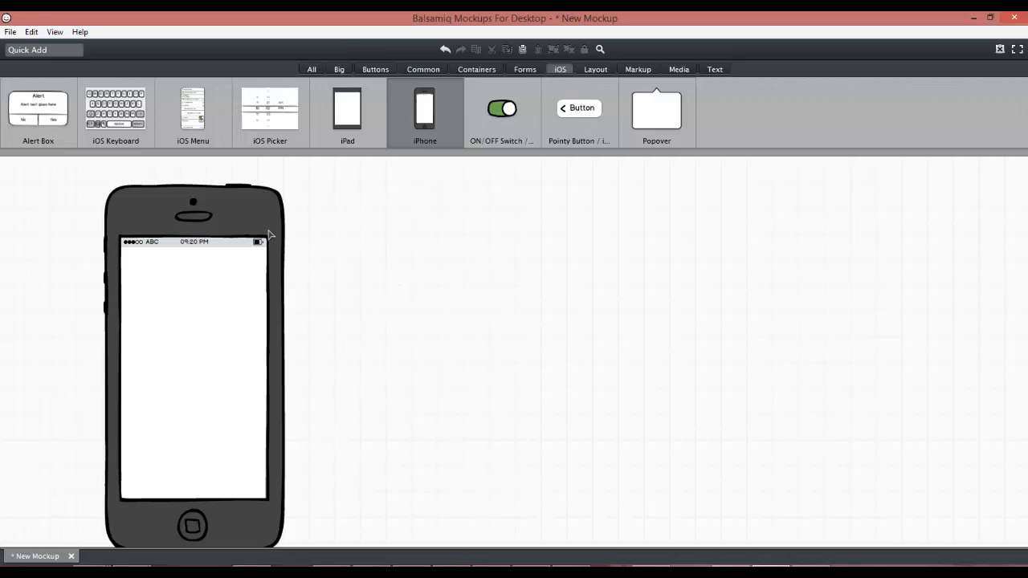
{"action": "left_click_drag", "start_coordinate": [266, 229], "coordinate": [255, 238]}
{"action": "left_click", "coordinate": [416, 315]}
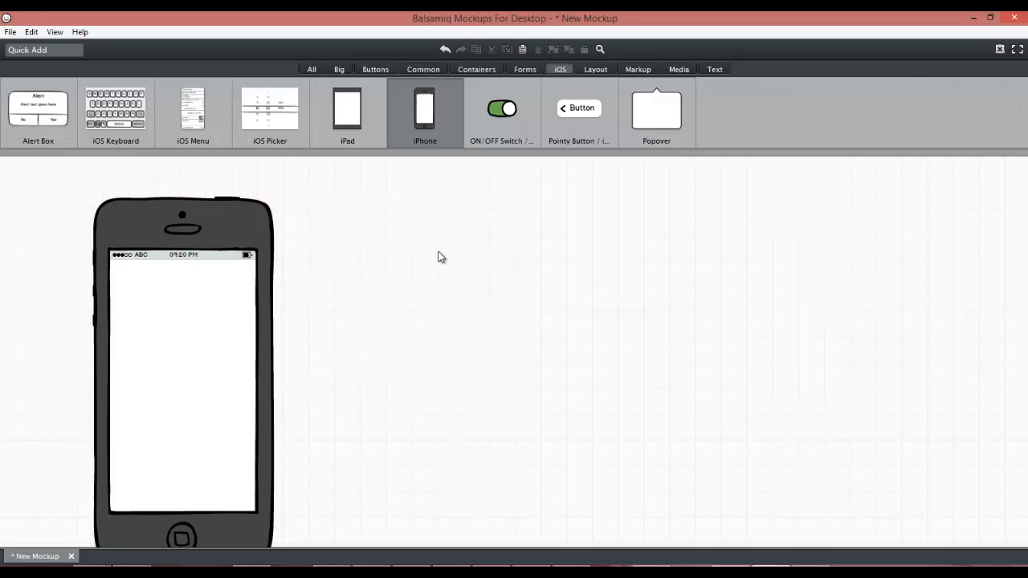
Add a rectangle of about 210x106 across the upper part of the iPhone's screen.
{"action": "left_click", "coordinate": [472, 71]}
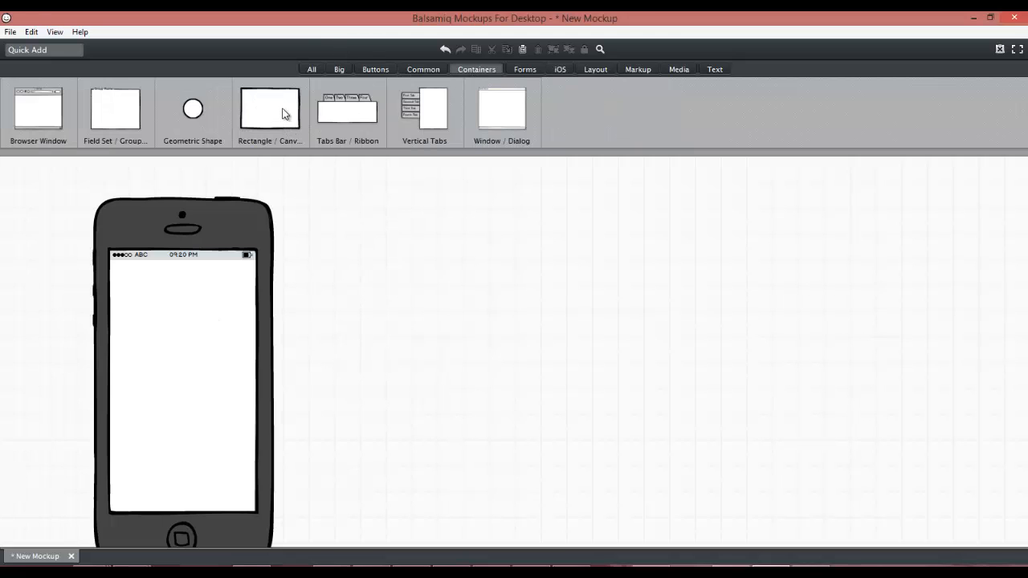
{"action": "left_click_drag", "start_coordinate": [282, 113], "coordinate": [118, 268]}
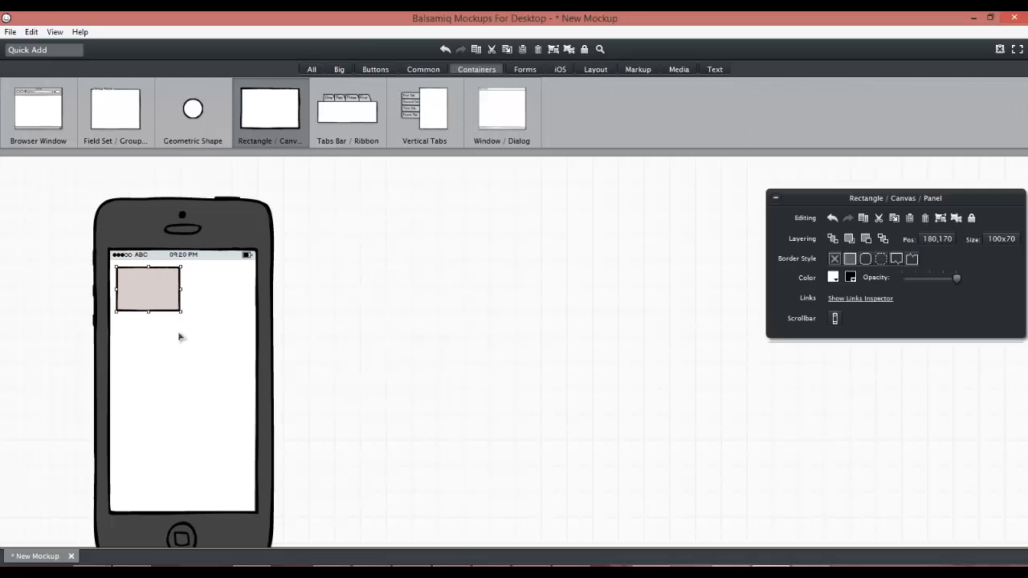
{"action": "left_click_drag", "start_coordinate": [181, 312], "coordinate": [249, 331]}
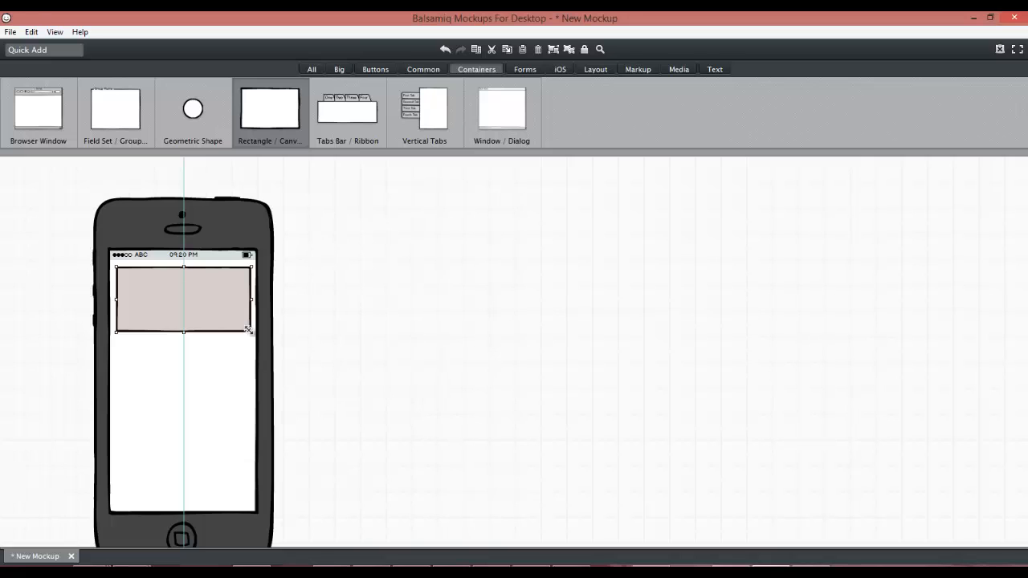
{"action": "left_click_drag", "start_coordinate": [248, 330], "coordinate": [247, 332]}
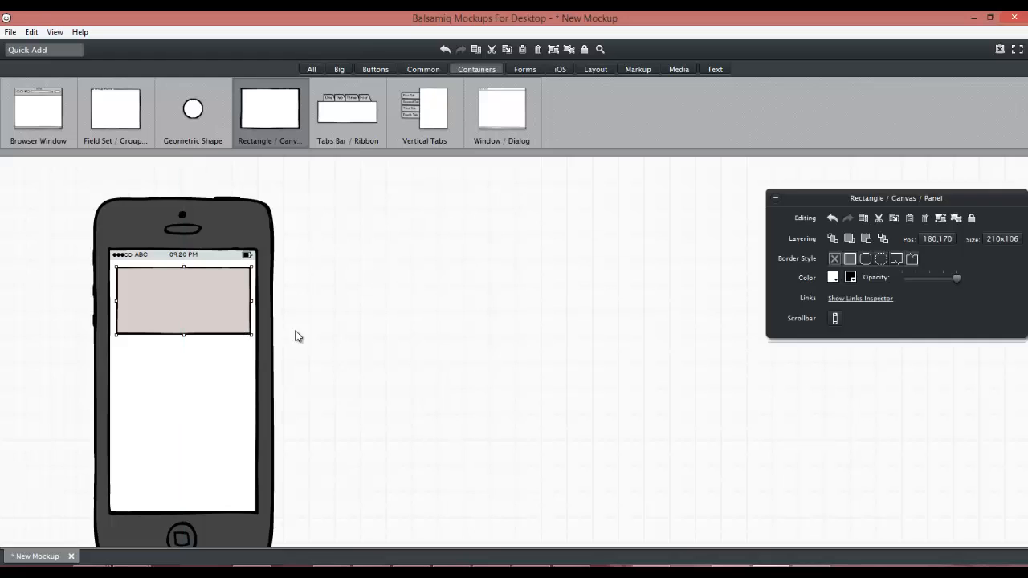
{"action": "left_click", "coordinate": [383, 326]}
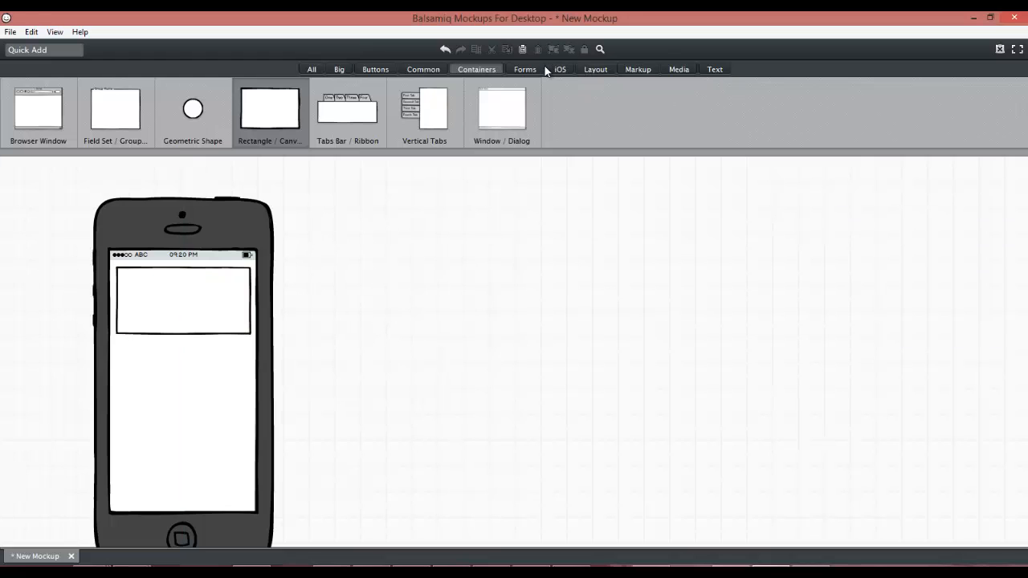
Shift the rectangle down to about 180,191 and add a big title reading "Triple Impact" above it.
{"action": "left_click", "coordinate": [714, 69]}
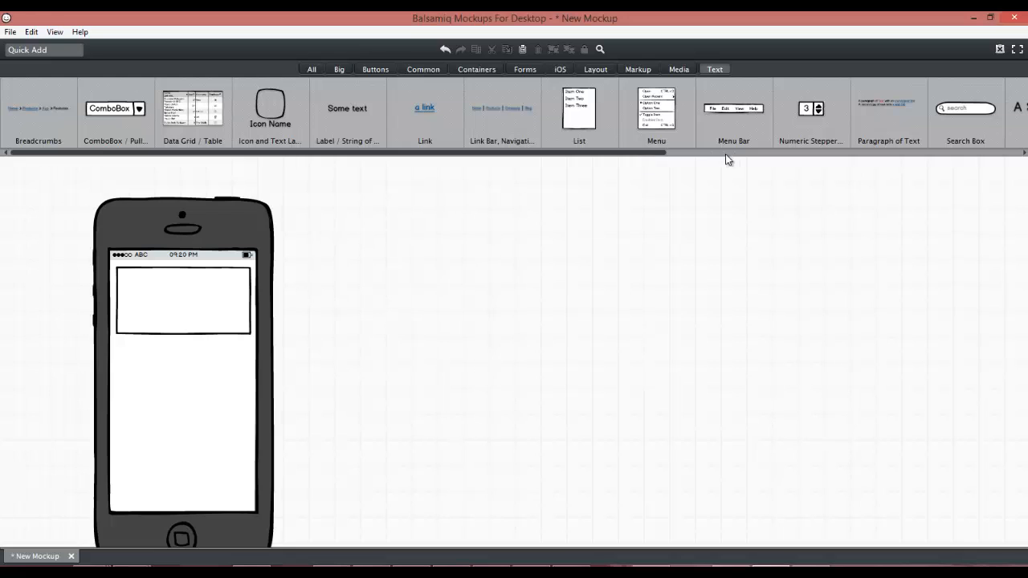
{"action": "mouse_move", "coordinate": [634, 155]}
{"action": "left_mouse_down"}
{"action": "mouse_move", "coordinate": [921, 159]}
{"action": "mouse_move", "coordinate": [624, 156]}
{"action": "left_mouse_up"}
{"action": "mouse_move", "coordinate": [193, 307]}
{"action": "left_mouse_down"}
{"action": "mouse_move", "coordinate": [190, 323]}
{"action": "mouse_move", "coordinate": [208, 322]}
{"action": "left_mouse_up"}
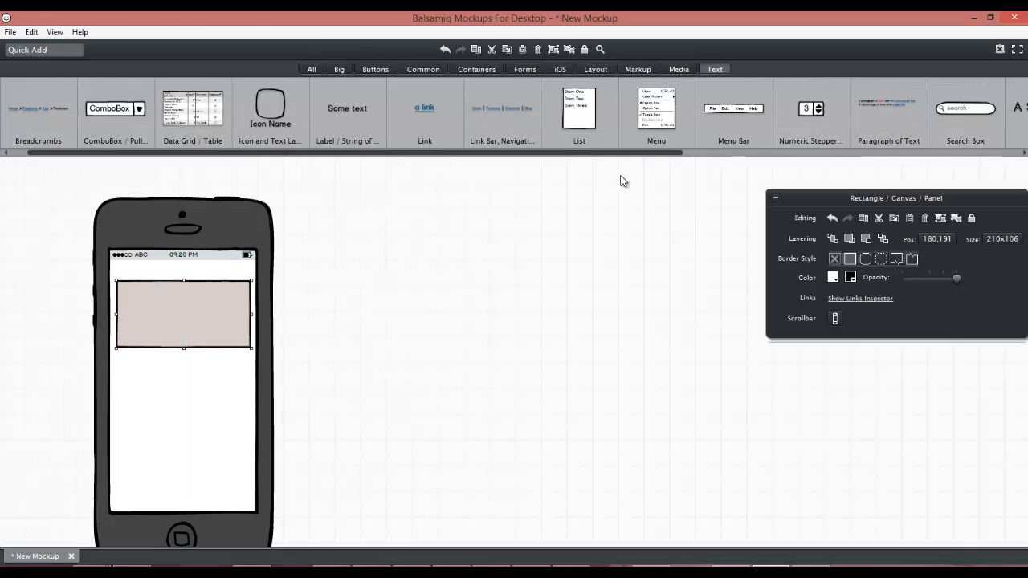
{"action": "left_click_drag", "start_coordinate": [629, 159], "coordinate": [851, 155]}
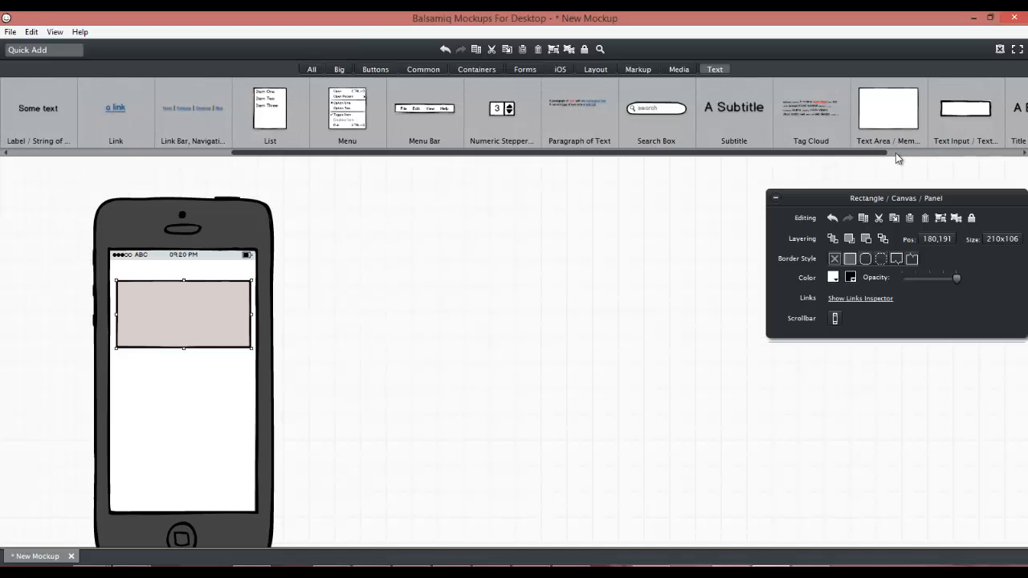
{"action": "left_click_drag", "start_coordinate": [881, 158], "coordinate": [148, 265]}
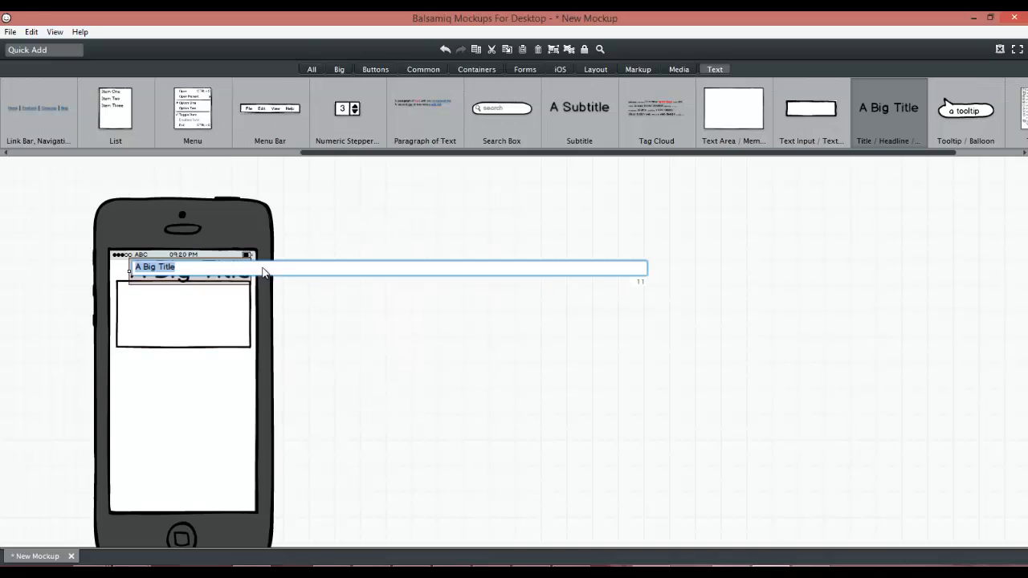
{"action": "type", "text": "Triple Impact"}
{"action": "left_click", "coordinate": [400, 473]}
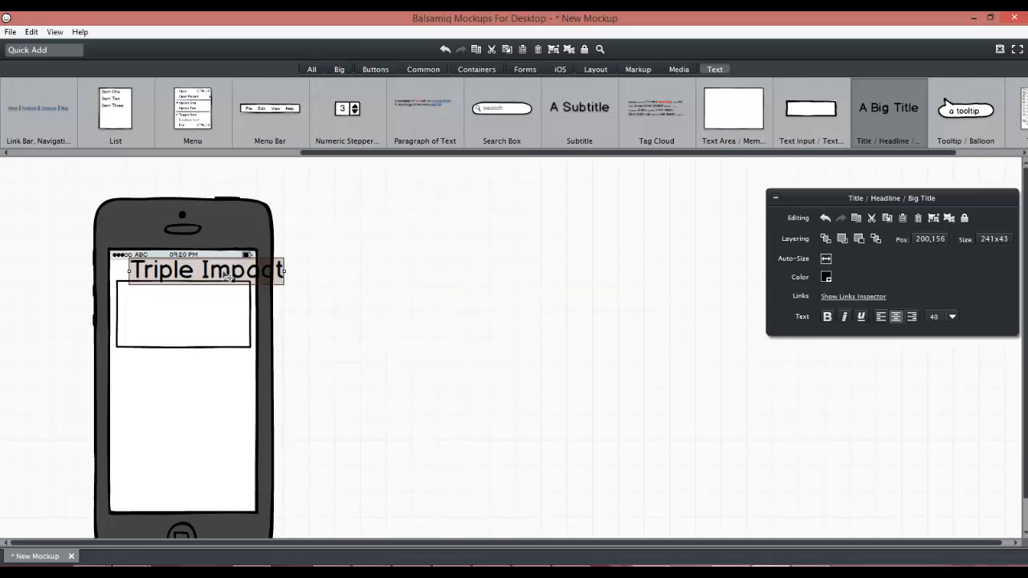
Bring the "Triple Impact" title over the iPhone's screen with the rectangle beneath it, and set the title's font size to 24.
{"action": "left_click_drag", "start_coordinate": [235, 273], "coordinate": [212, 277]}
{"action": "left_click_drag", "start_coordinate": [215, 333], "coordinate": [216, 340]}
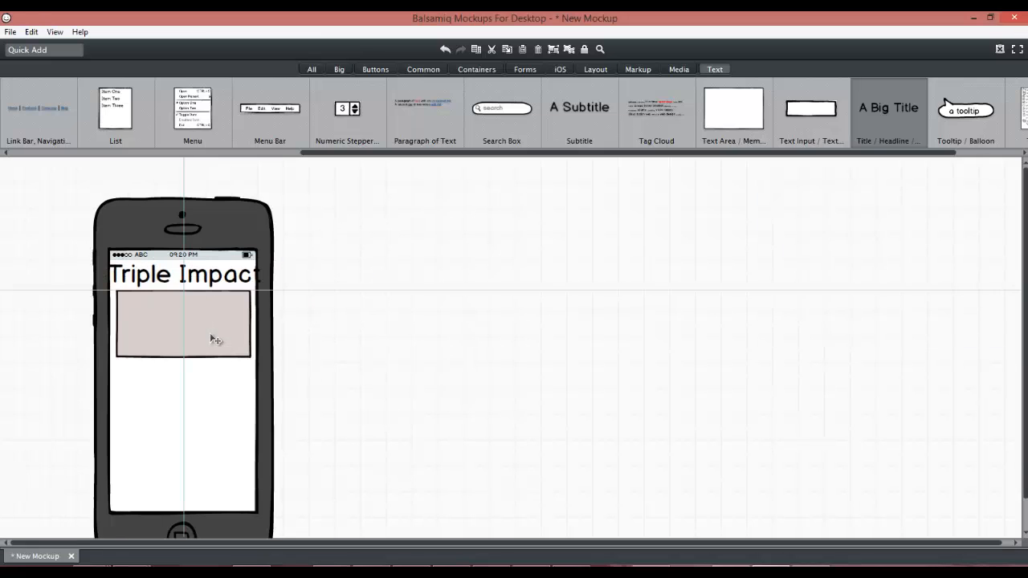
{"action": "left_click", "coordinate": [219, 278]}
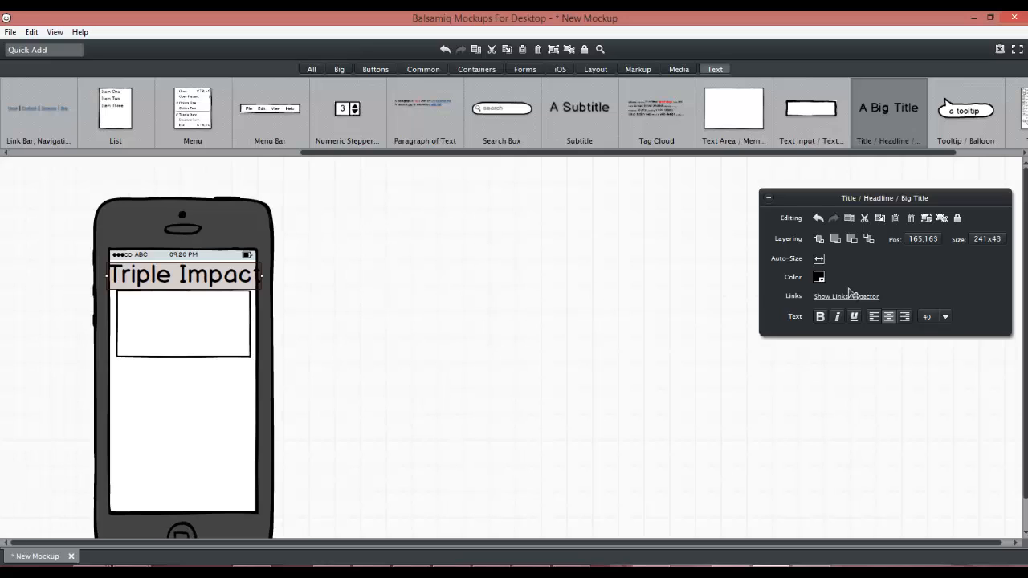
{"action": "left_click", "coordinate": [943, 318]}
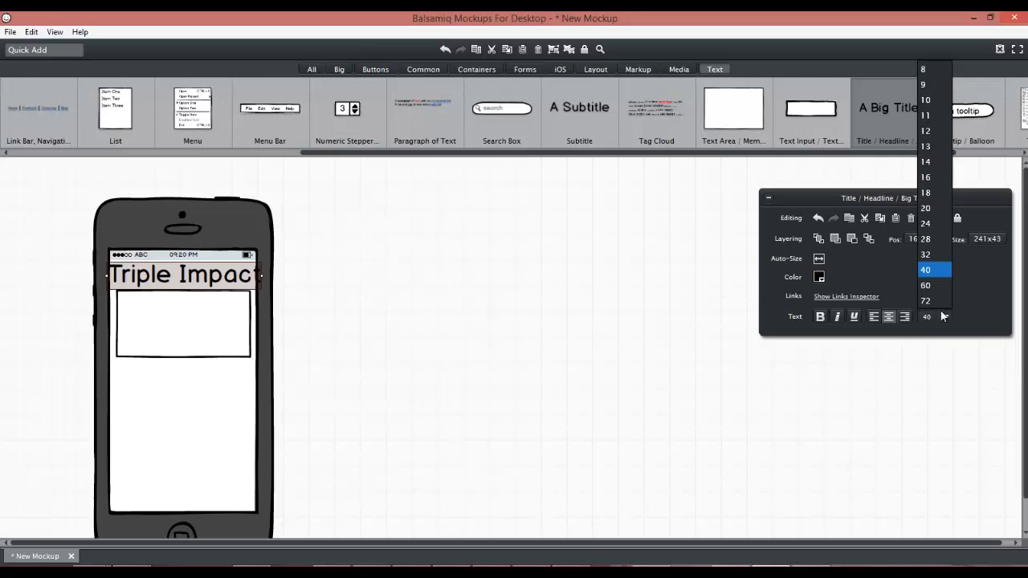
{"action": "left_click", "coordinate": [936, 213]}
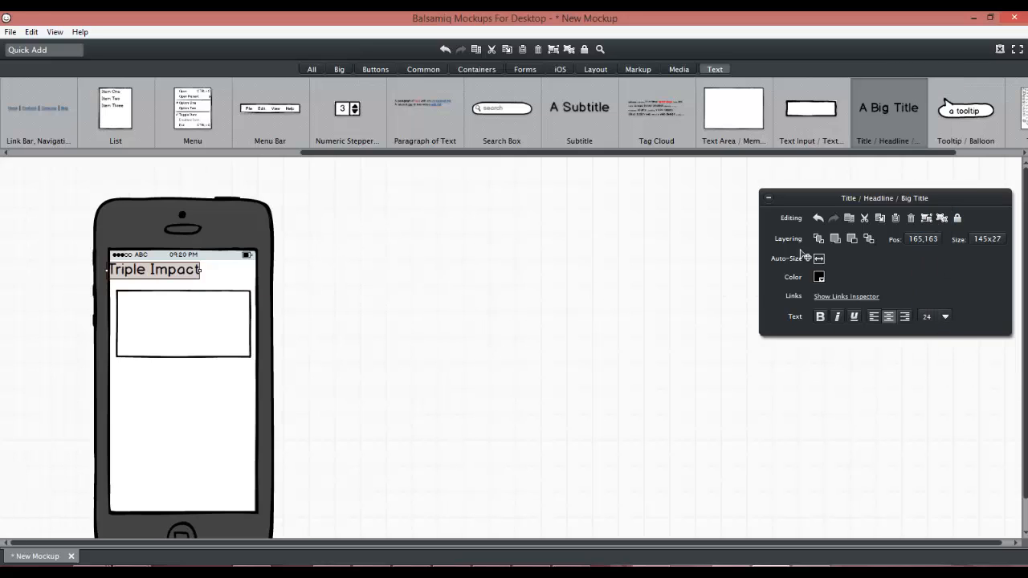
{"action": "left_click", "coordinate": [712, 336]}
Center the "Triple Impact" title on the iPhone's screen and move the rectangle up just beneath it.
{"action": "left_click_drag", "start_coordinate": [188, 277], "coordinate": [218, 277]}
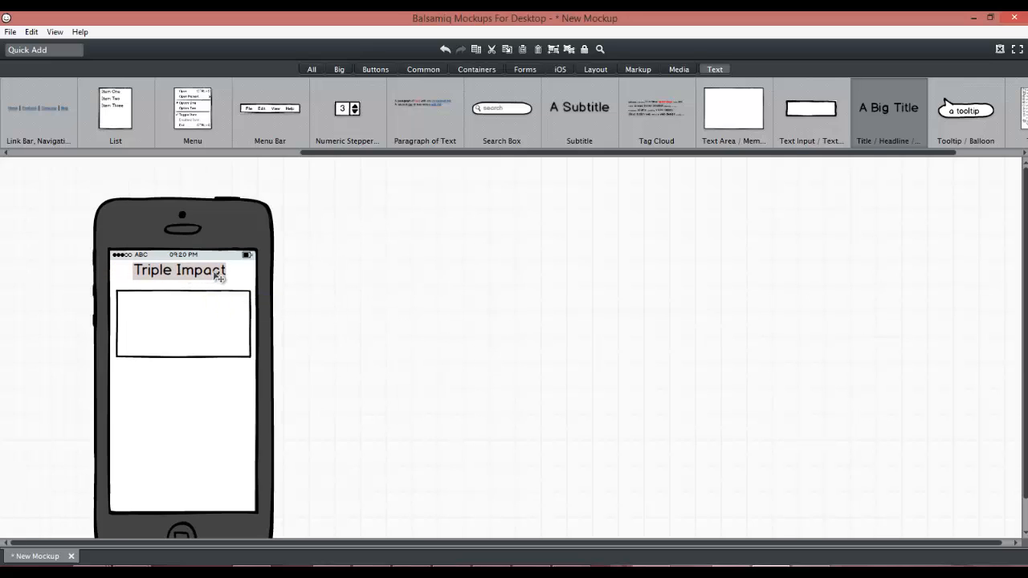
{"action": "left_click_drag", "start_coordinate": [214, 332], "coordinate": [251, 323]}
{"action": "left_click", "coordinate": [413, 326]}
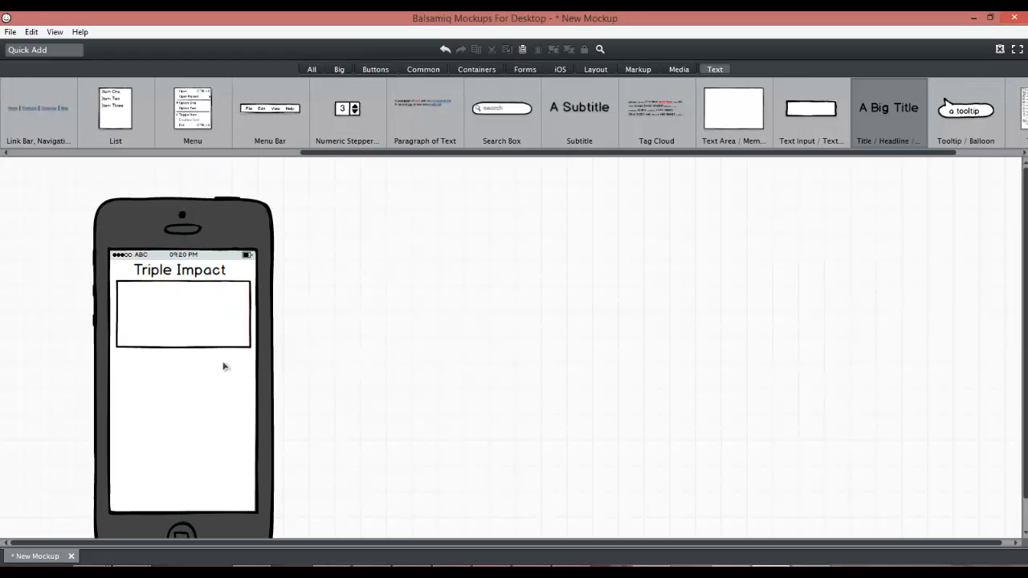
Add a text label reading "Level" in the upper-left corner of the rectangle, at about 190,202.
{"action": "left_click_drag", "start_coordinate": [906, 153], "coordinate": [683, 170]}
{"action": "left_click_drag", "start_coordinate": [270, 113], "coordinate": [123, 291]}
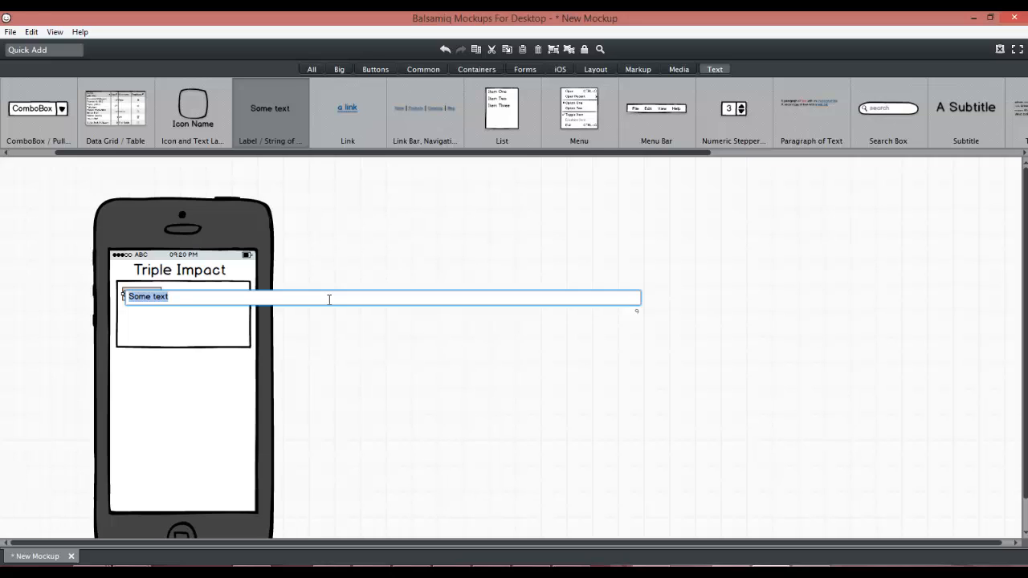
{"action": "type", "text": "Level"}
{"action": "left_click", "coordinate": [187, 393]}
{"action": "left_click", "coordinate": [343, 397]}
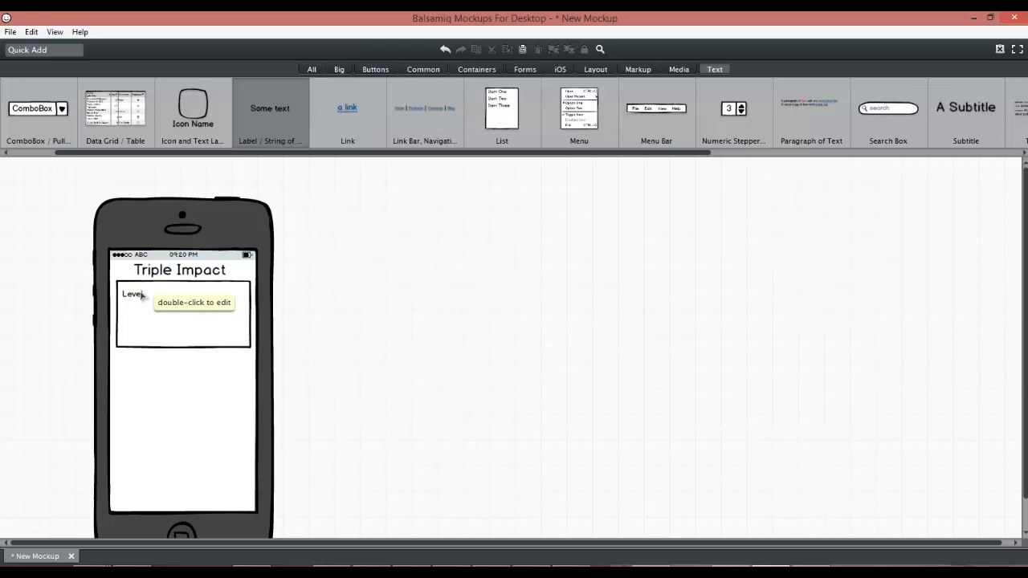
Duplicate the "Level" label to about 254,202 on the same line and change the copy's text to "Average".
{"action": "left_click", "coordinate": [141, 297]}
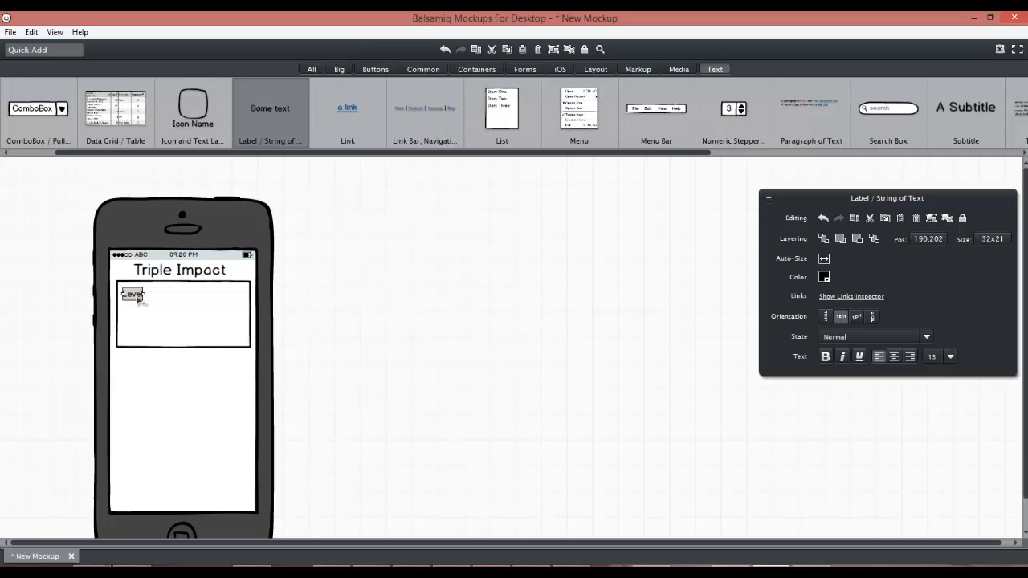
{"action": "left_click_drag", "start_coordinate": [138, 298], "coordinate": [175, 300]}
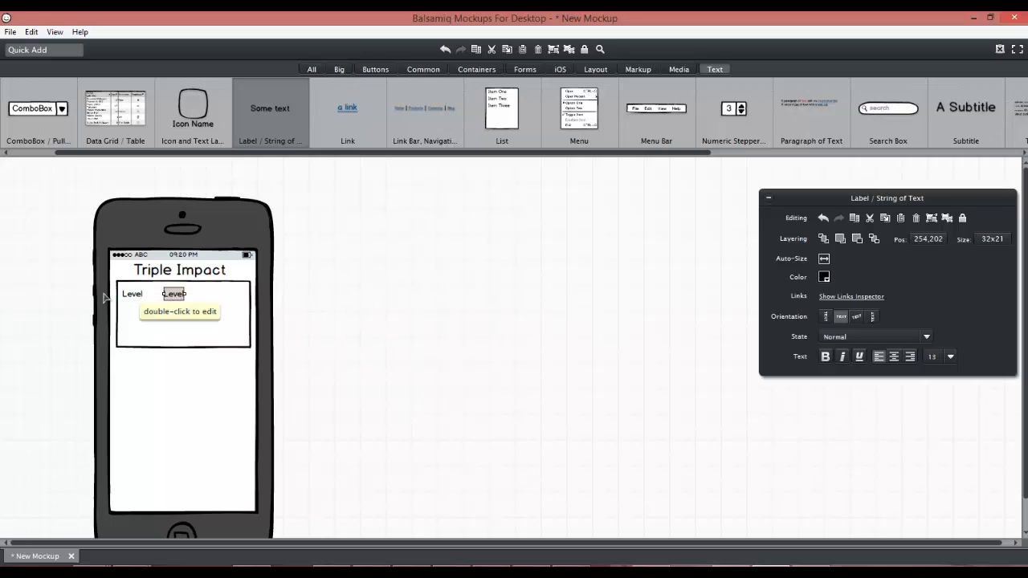
{"action": "double_click", "coordinate": [178, 304]}
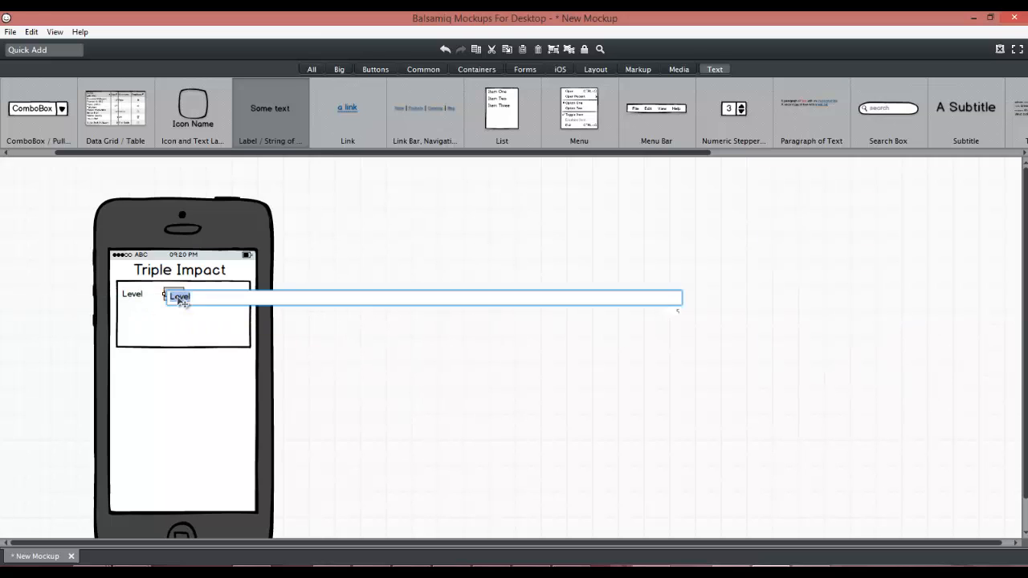
{"action": "type", "text": "AverGE"}
{"action": "key", "text": "BackSpace"}
{"action": "key", "text": "BackSpace"}
{"action": "key", "text": "BackSpace"}
{"action": "type", "text": "rage"}
{"action": "key", "text": "Return"}
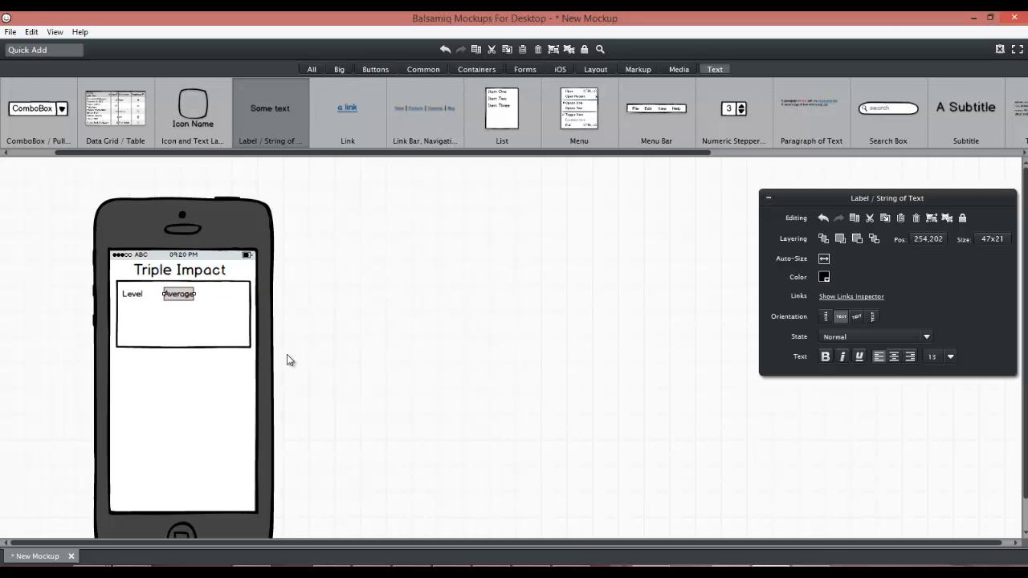
Duplicate the "Level" label directly beneath it at about 190,223 and change the copy's text to "Last Tr".
{"action": "left_click", "coordinate": [133, 295]}
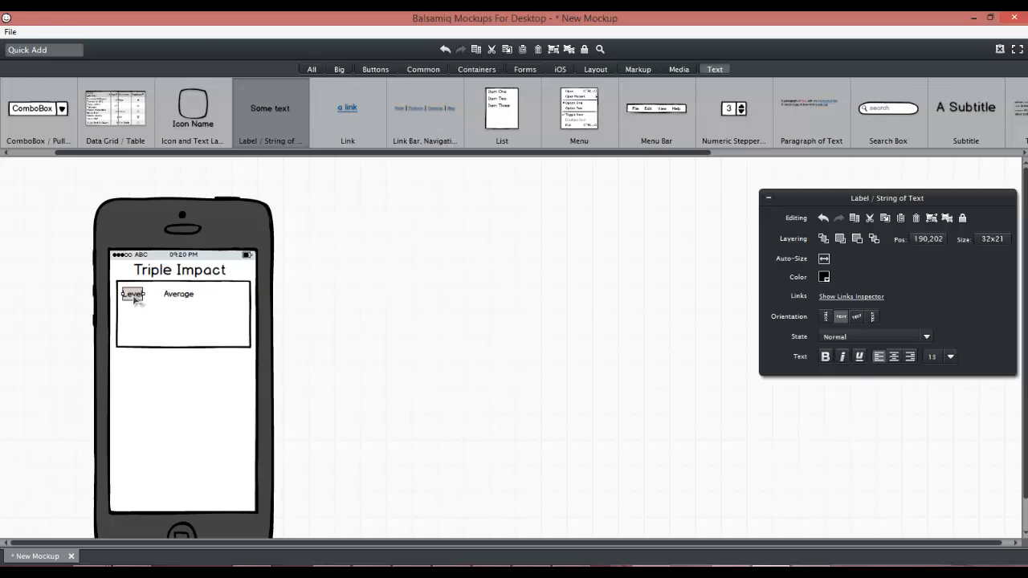
{"action": "key", "text": "ctrl+d"}
{"action": "left_click_drag", "start_coordinate": [130, 314], "coordinate": [140, 317]}
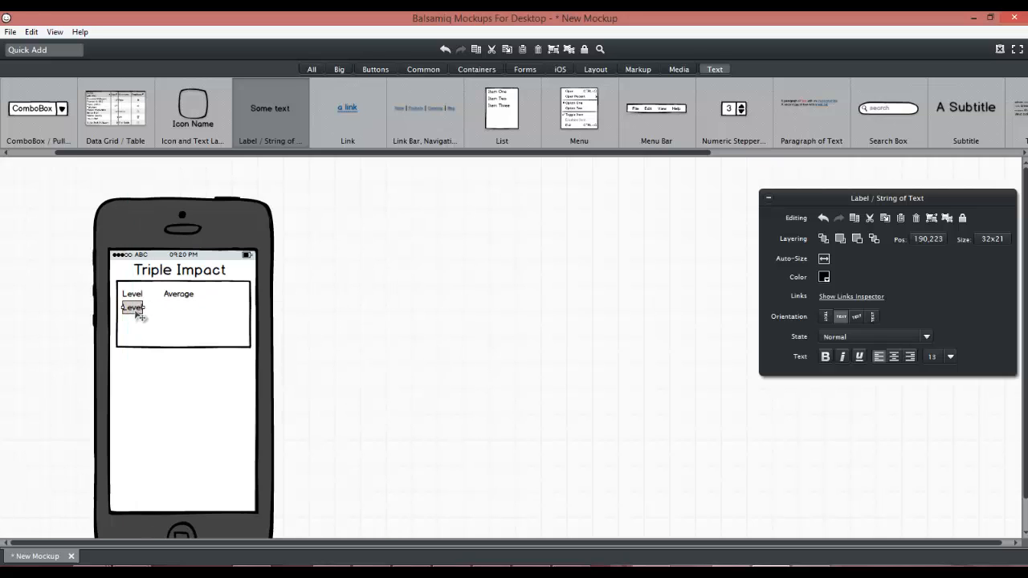
{"action": "double_click", "coordinate": [141, 318]}
{"action": "type", "text": "Last"}
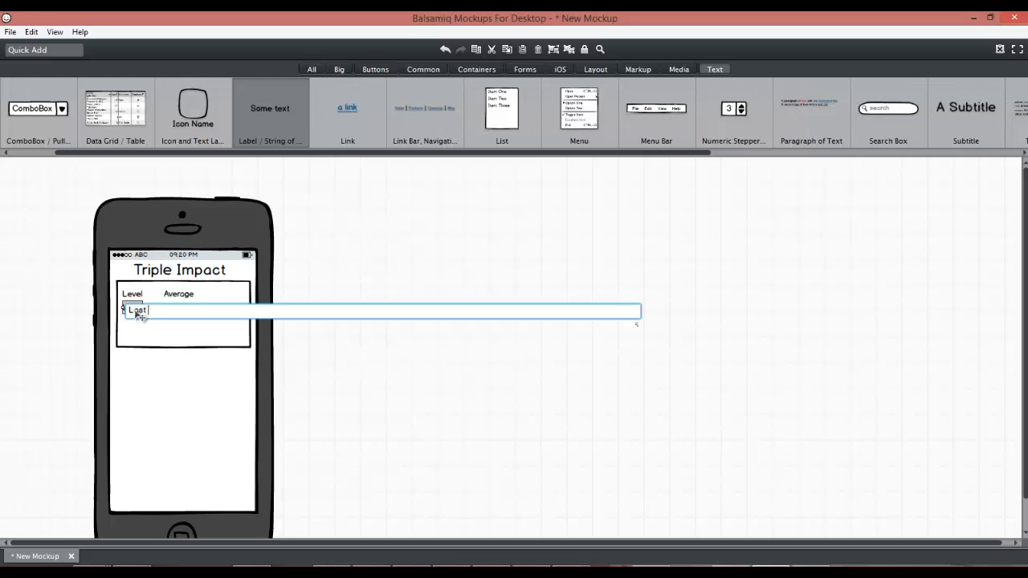
{"action": "type", "text": " Tra"}
{"action": "key", "text": "Return"}
{"action": "left_click", "coordinate": [435, 373]}
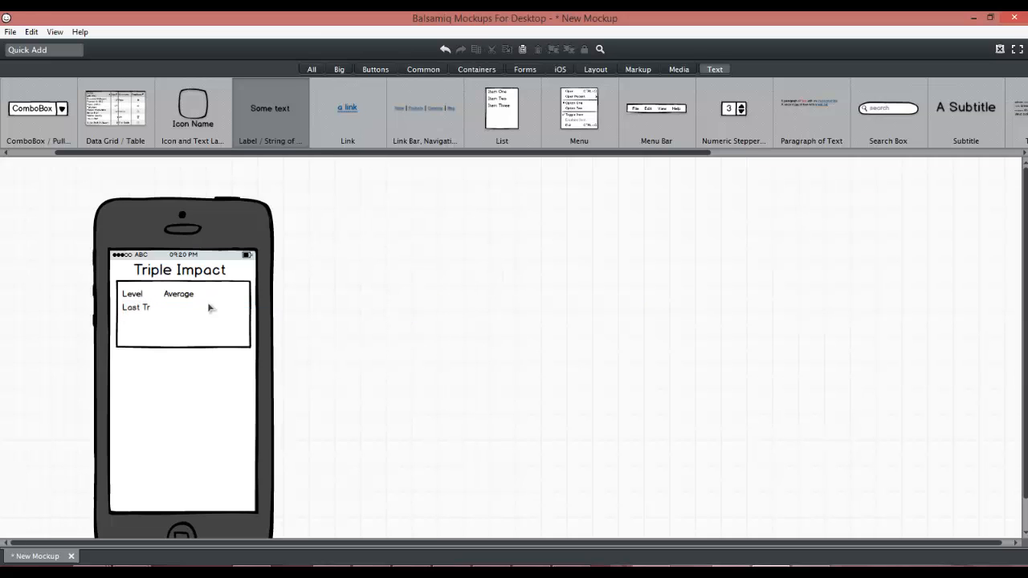
Duplicate the "Average" label directly beneath it at about 254,223 and change the copy's text to "10/12/13/14".
{"action": "left_click", "coordinate": [181, 301]}
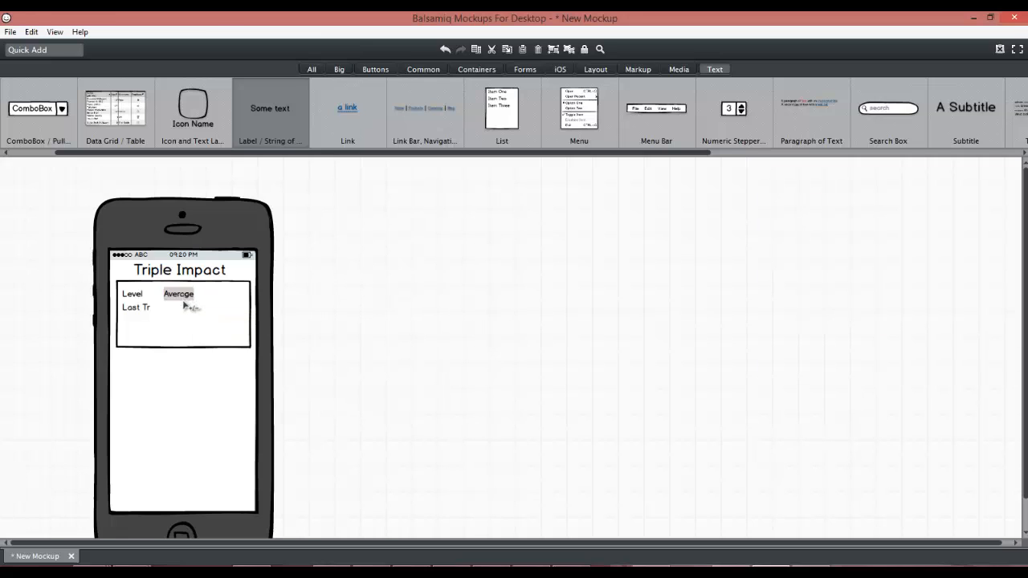
{"action": "left_click", "coordinate": [184, 298]}
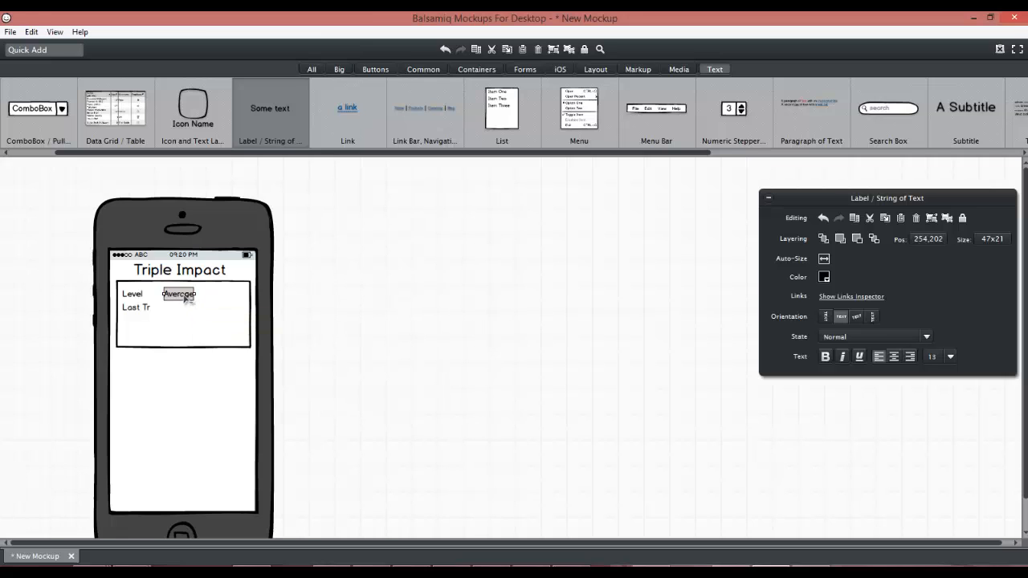
{"action": "left_click_drag", "start_coordinate": [186, 298], "coordinate": [185, 315]}
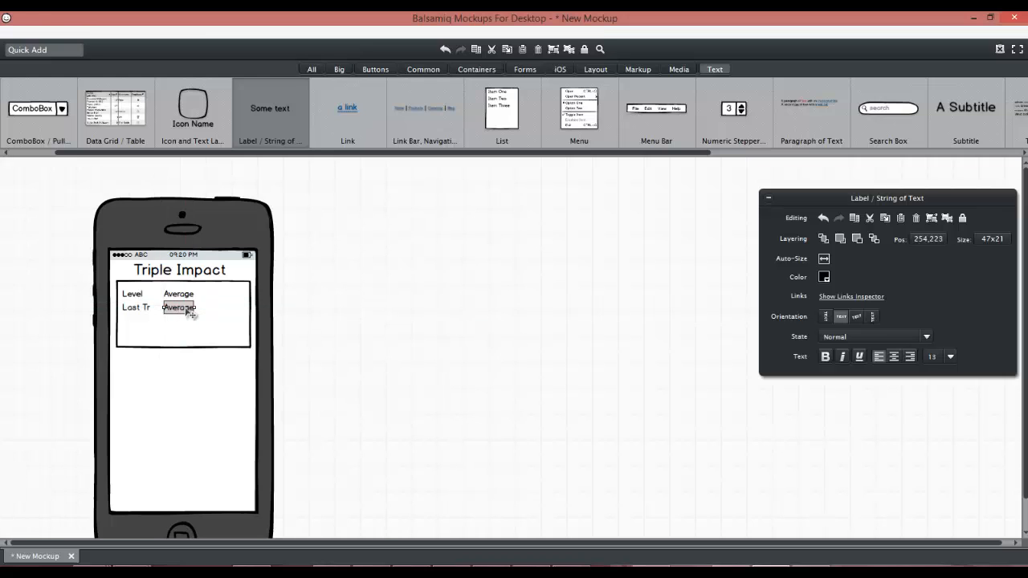
{"action": "double_click", "coordinate": [183, 311]}
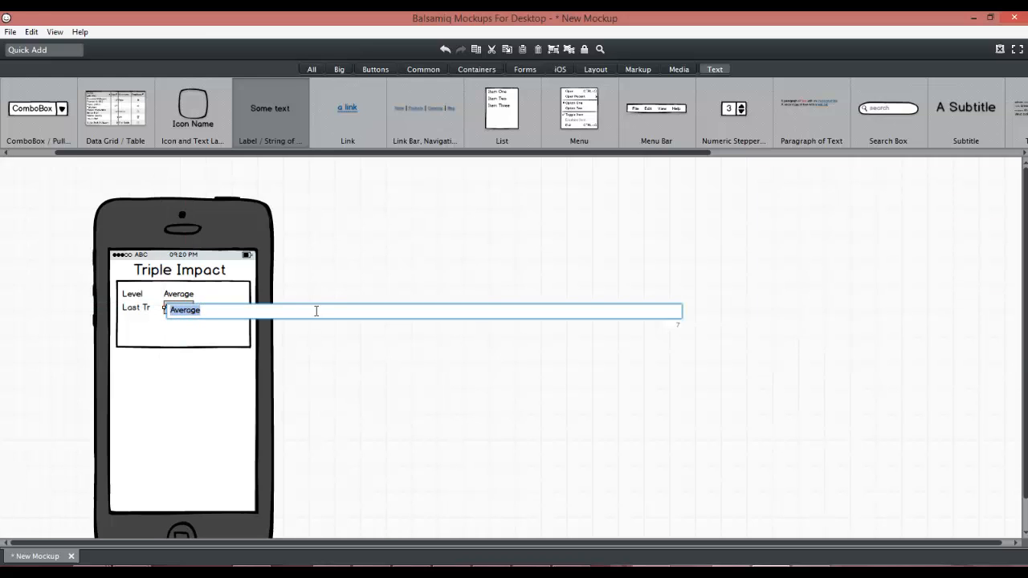
{"action": "type", "text": "10/12/13/14"}
{"action": "key", "text": "Return"}
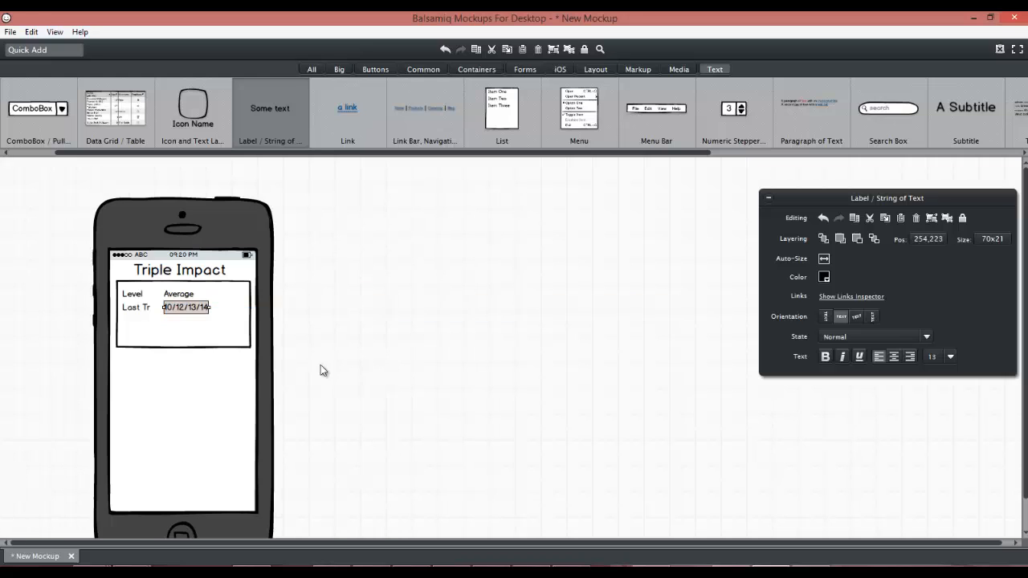
Duplicate the "Last Tr" label directly beneath it at about 190,244 and change the copy's text to "Next Tr".
{"action": "left_click", "coordinate": [139, 312]}
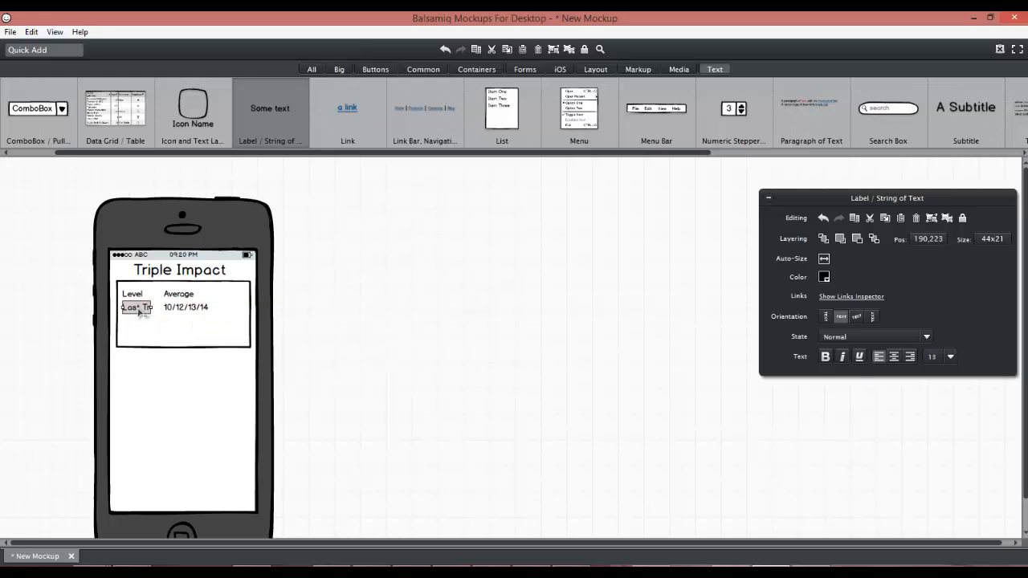
{"action": "key", "text": "ctrl+d"}
{"action": "left_click_drag", "start_coordinate": [152, 326], "coordinate": [144, 328]}
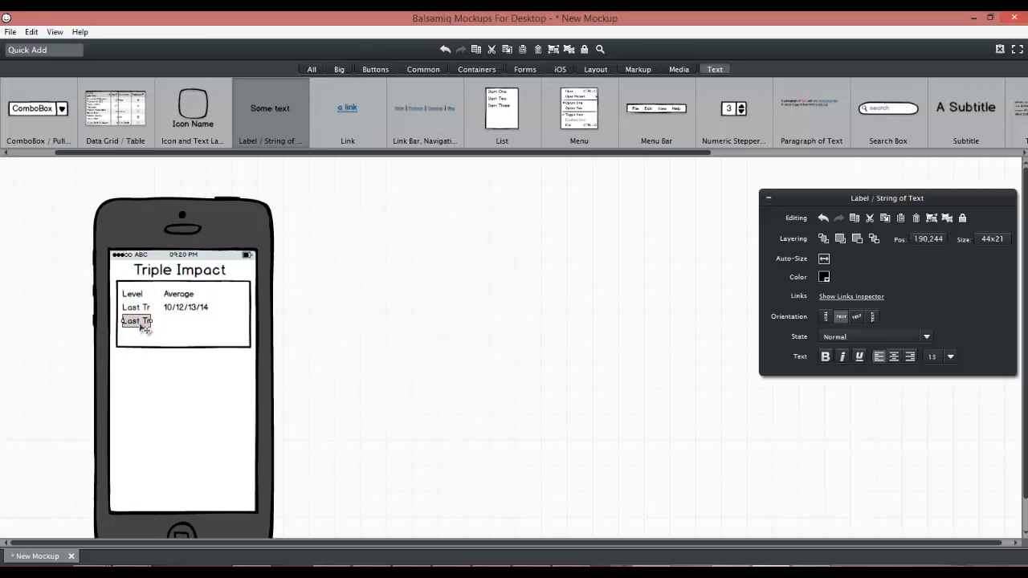
{"action": "double_click", "coordinate": [142, 327]}
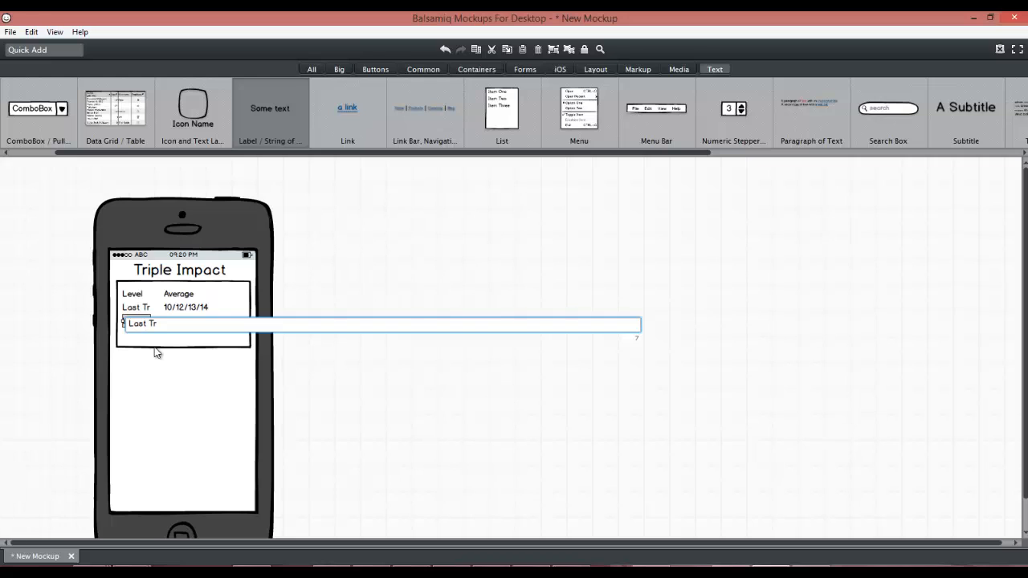
{"action": "key", "text": "BackSpace"}
{"action": "key", "text": "BackSpace"}
{"action": "key", "text": "BackSpace"}
{"action": "key", "text": "BackSpace"}
{"action": "key", "text": "BackSpace"}
{"action": "type", "text": "Next"}
{"action": "key", "text": "Return"}
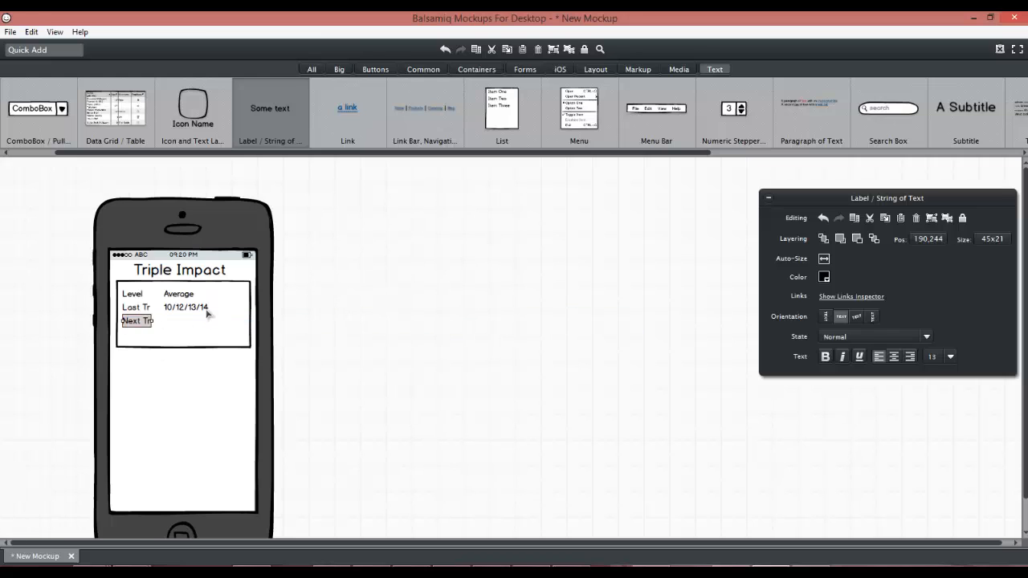
Copy the "10/12/13/14" label beside "Next Tr" at about 254,244 and change the copy's text to "12/14/13/15".
{"action": "left_click", "coordinate": [207, 310]}
{"action": "key", "text": "ctrl+c"}
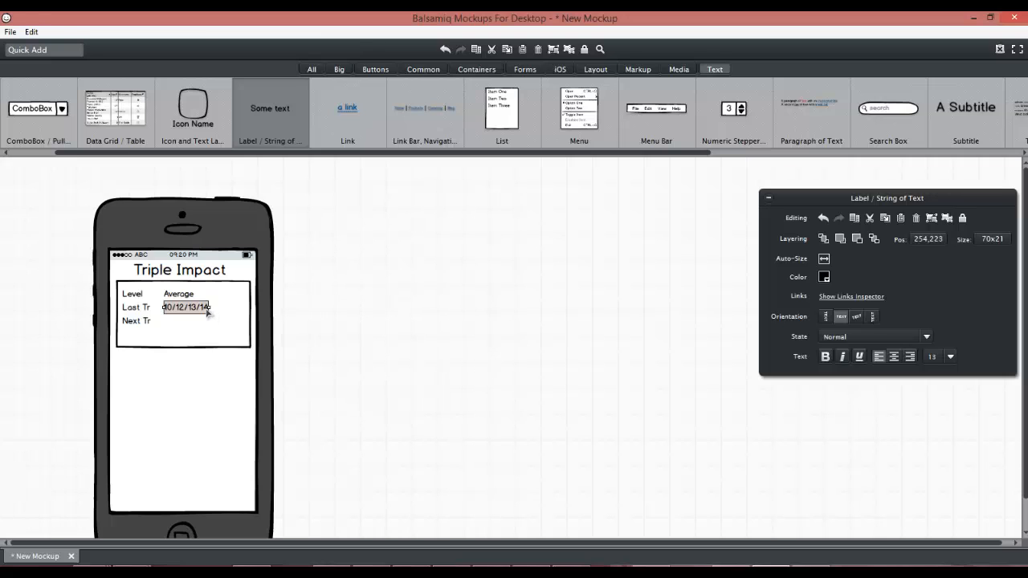
{"action": "key", "text": "ctrl+v"}
{"action": "left_click_drag", "start_coordinate": [206, 324], "coordinate": [193, 329]}
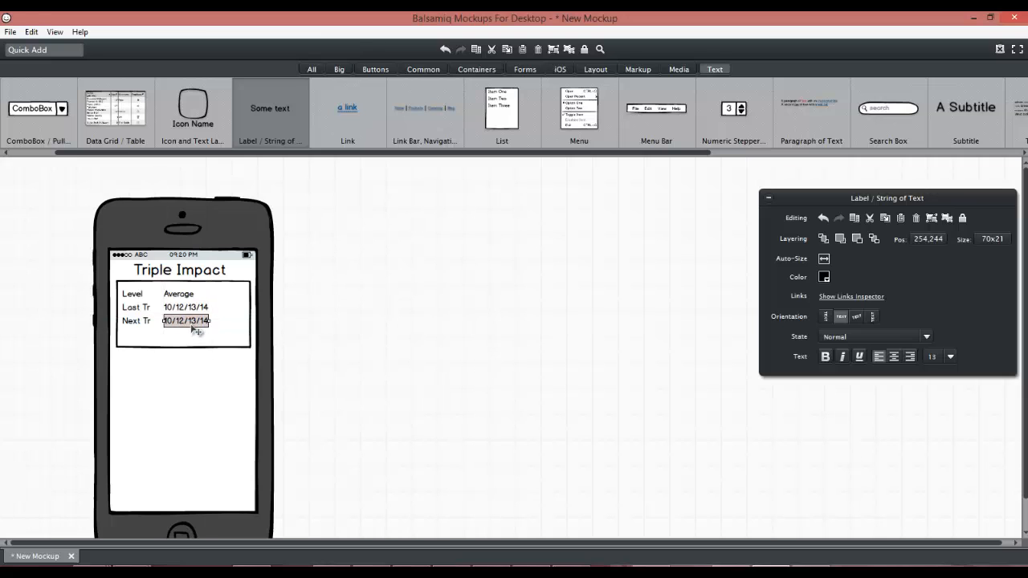
{"action": "double_click", "coordinate": [195, 329]}
{"action": "left_click", "coordinate": [183, 323]}
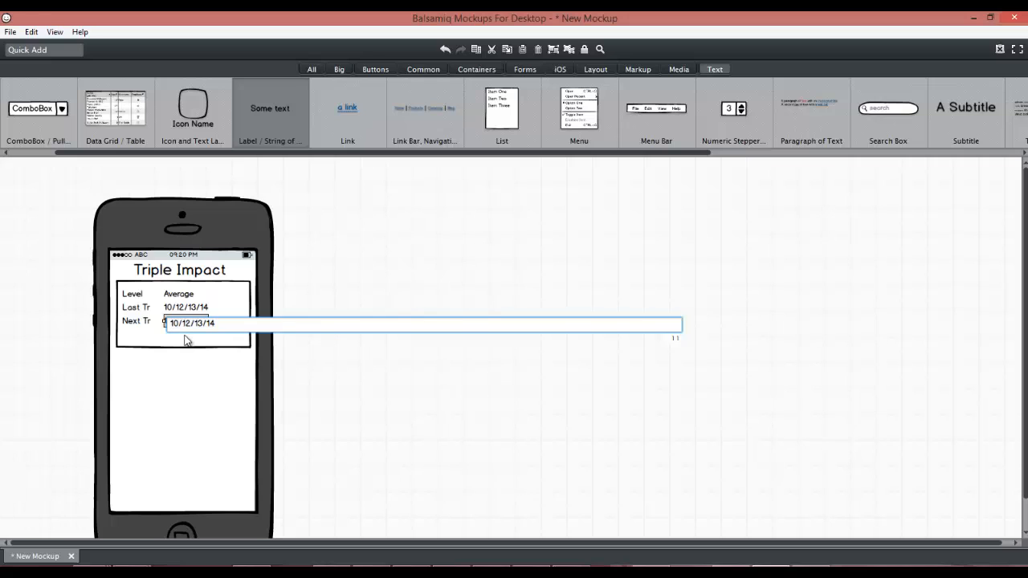
{"action": "key", "text": "BackSpace"}
{"action": "type", "text": "2"}
{"action": "key", "text": "BackSpace"}
{"action": "type", "text": "4"}
{"action": "key", "text": "BackSpace"}
{"action": "type", "text": "5"}
{"action": "key", "text": "Return"}
{"action": "left_click", "coordinate": [181, 410]}
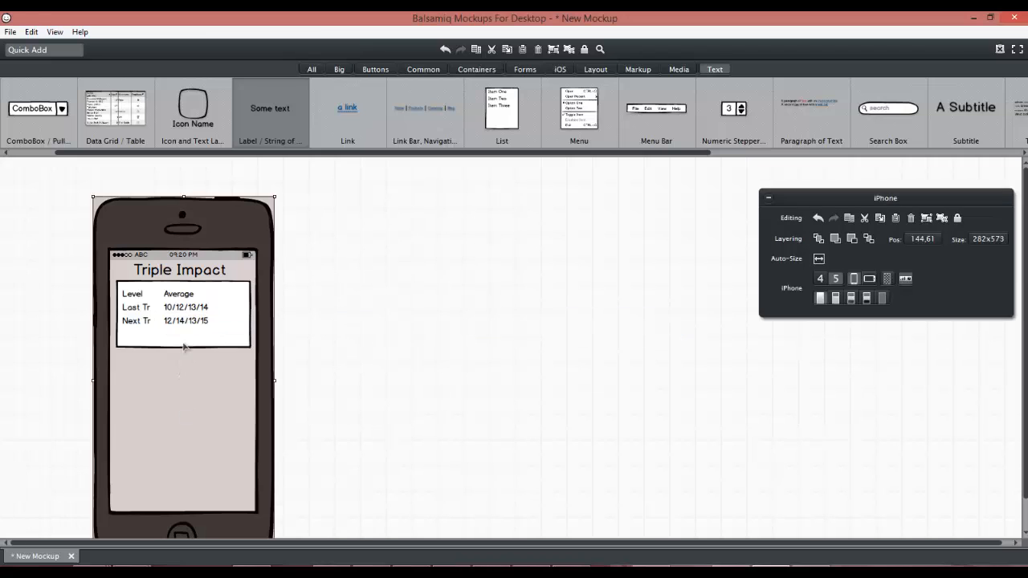
Shorten the rectangle around the labels so its lower edge sits just below the "Next Tr" row.
{"action": "left_click", "coordinate": [187, 346]}
{"action": "left_click_drag", "start_coordinate": [187, 346], "coordinate": [186, 337]}
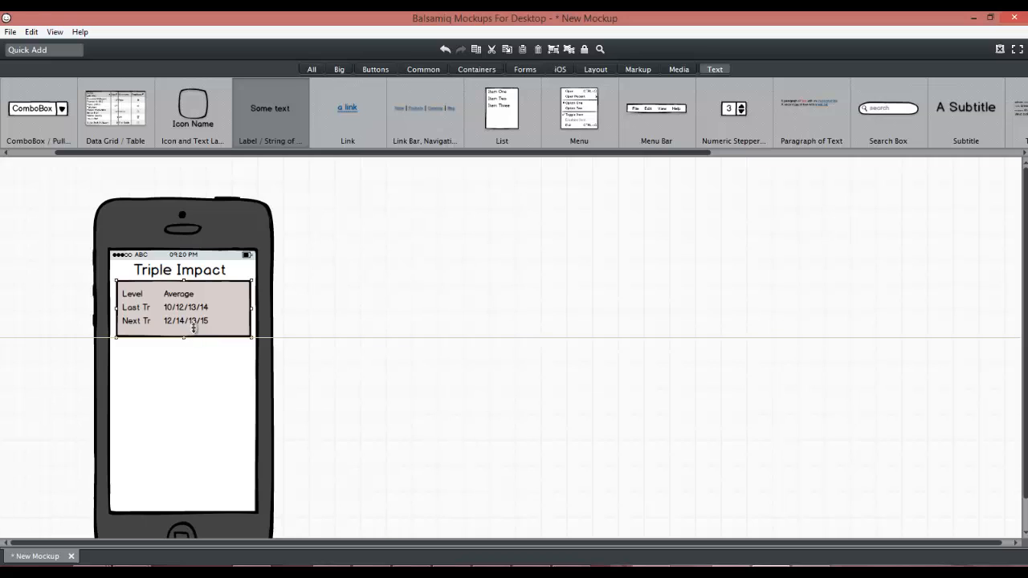
{"action": "left_click", "coordinate": [323, 363]}
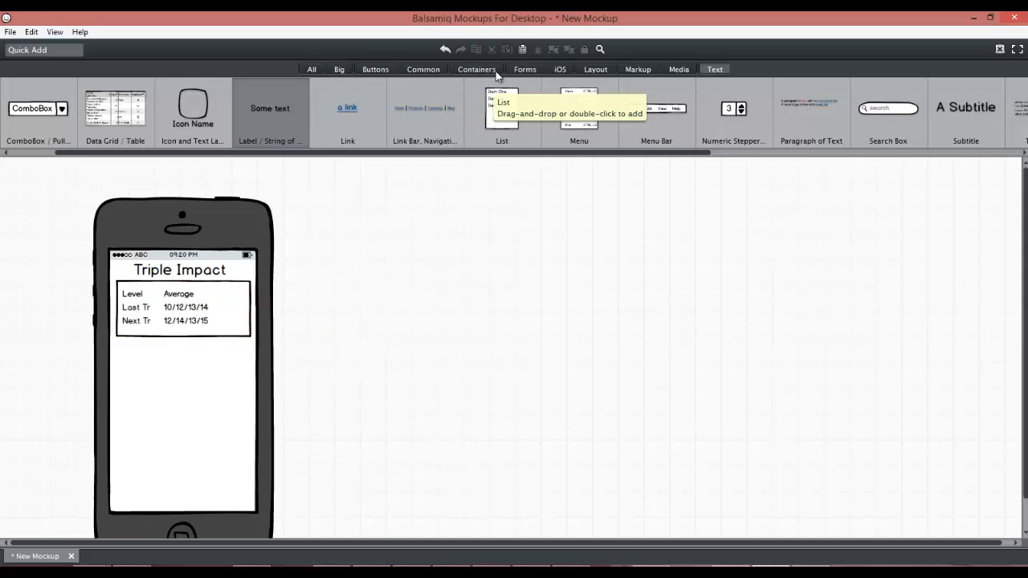
Add a button labelled "Continue" on the iPhone's screen, centered below the rectangle.
{"action": "left_click", "coordinate": [375, 69]}
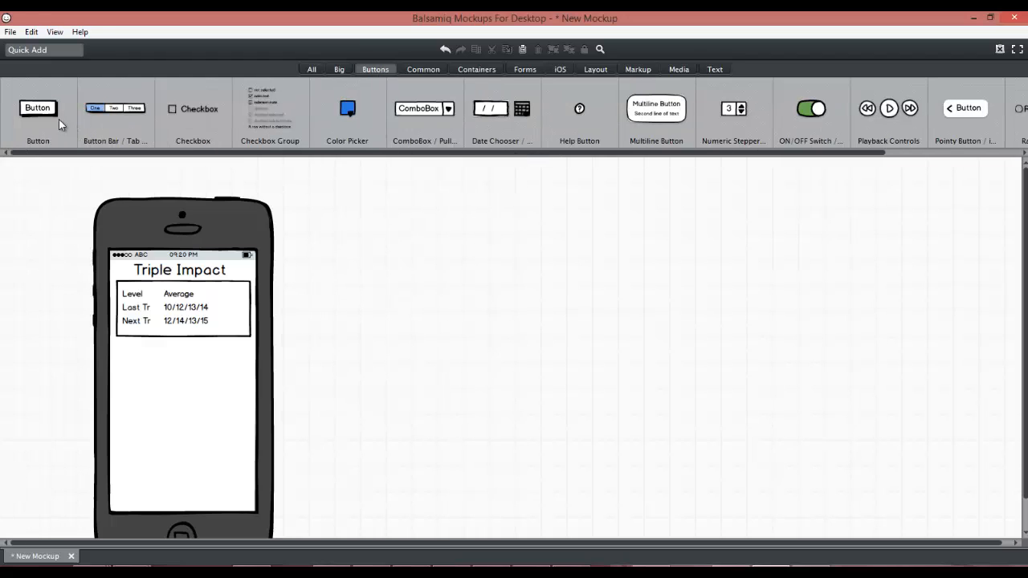
{"action": "left_click_drag", "start_coordinate": [59, 119], "coordinate": [158, 351]}
{"action": "double_click", "coordinate": [184, 362]}
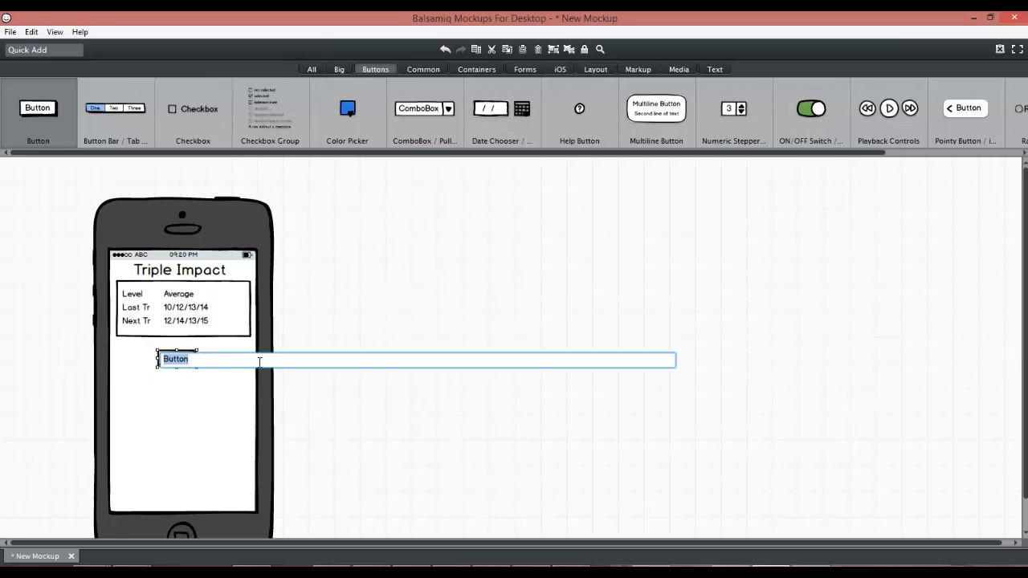
{"action": "type", "text": "Continue"}
{"action": "key", "text": "Return"}
Duplicate the "Continue" button directly beneath it at about 234,334 and change the copy's text to "My Progress".
{"action": "left_click_drag", "start_coordinate": [206, 359], "coordinate": [200, 388]}
{"action": "double_click", "coordinate": [201, 387]}
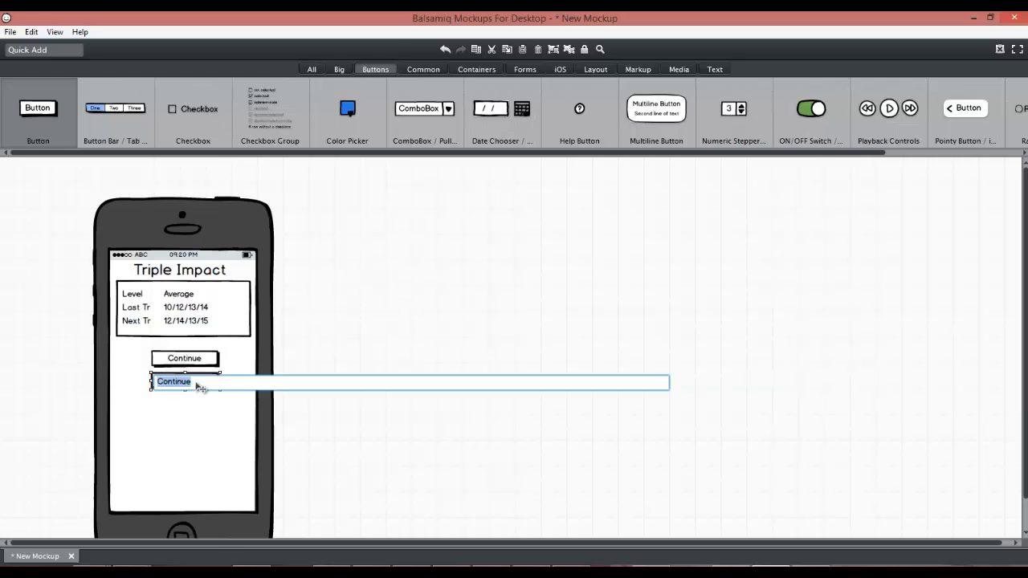
{"action": "type", "text": "My Progress"}
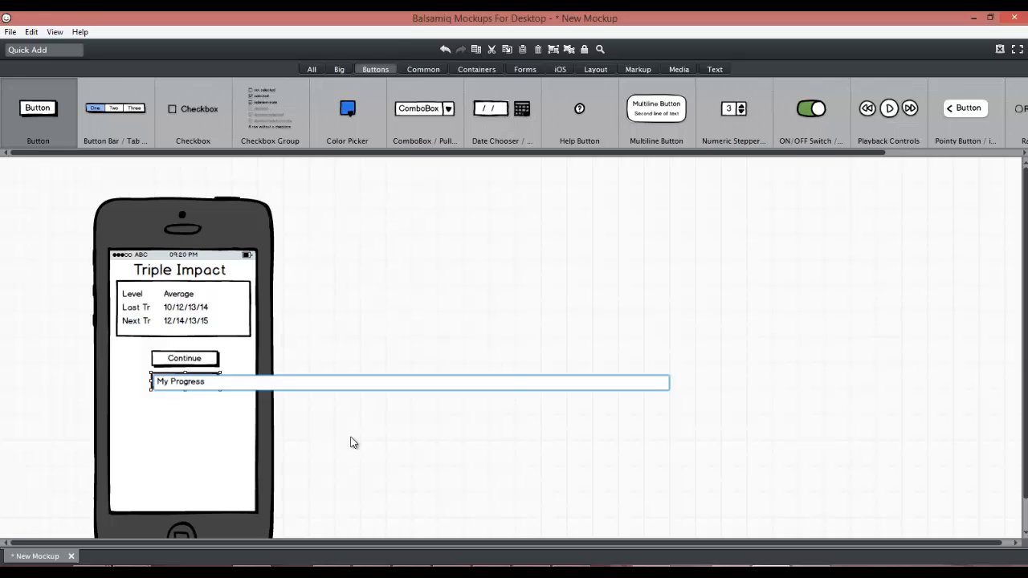
{"action": "key", "text": "Return"}
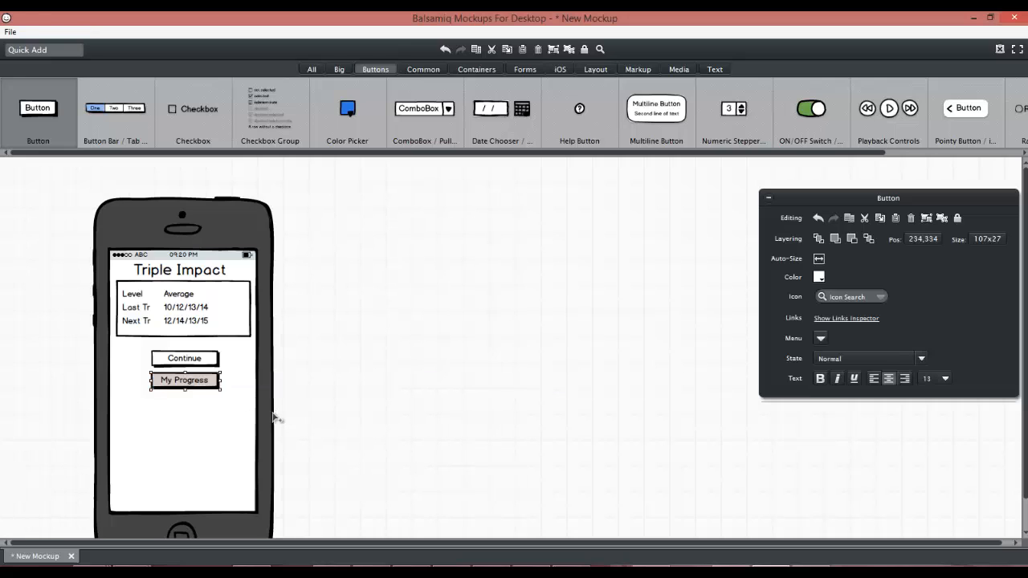
Duplicate the "My Progress" button directly beneath it at about 234,370 and change the copy's text to "Change Level".
{"action": "key", "text": "ctrl+d"}
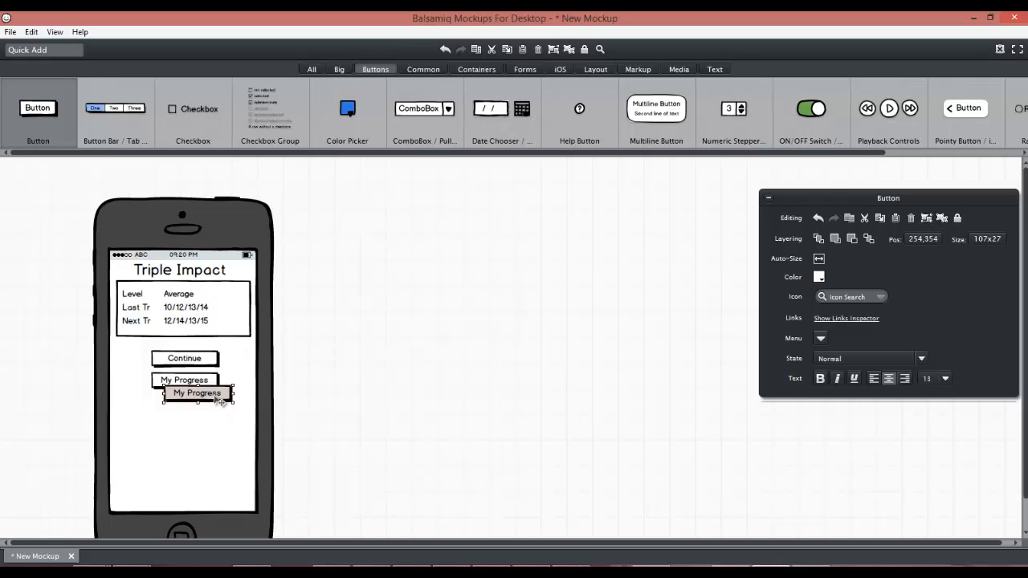
{"action": "left_click_drag", "start_coordinate": [218, 398], "coordinate": [207, 408]}
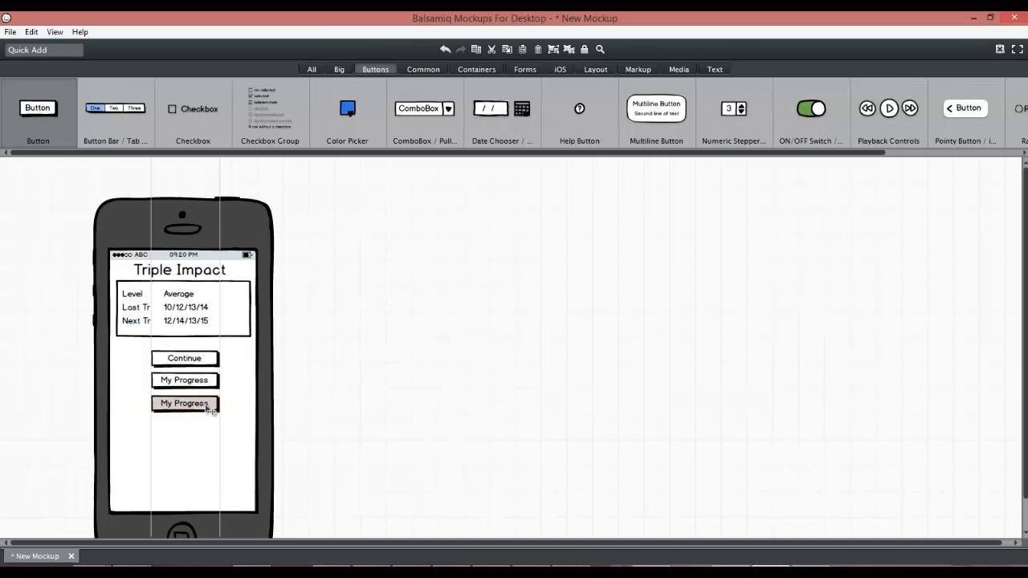
{"action": "double_click", "coordinate": [201, 409]}
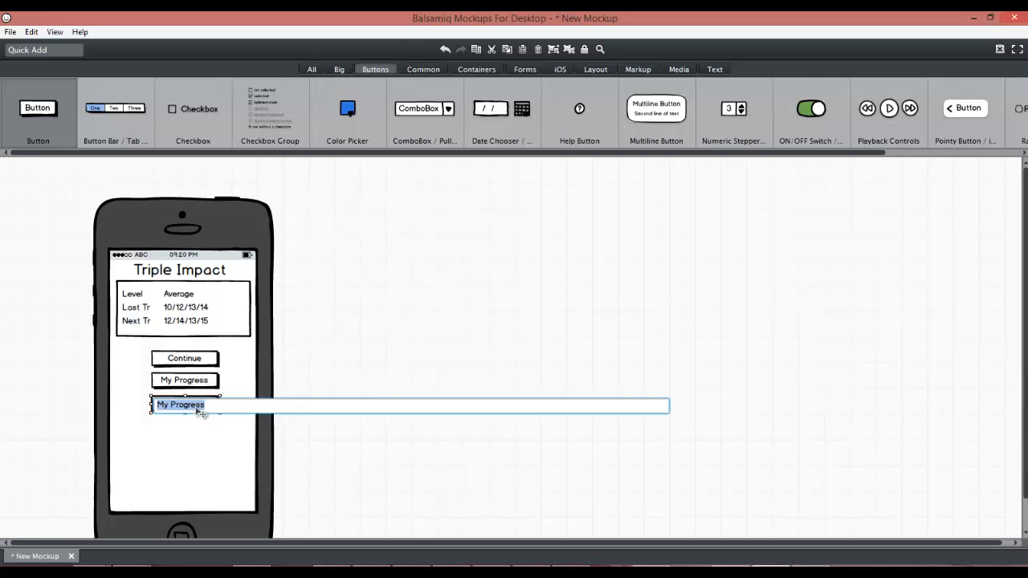
{"action": "type", "text": "L"}
{"action": "type", "text": "hange Level"}
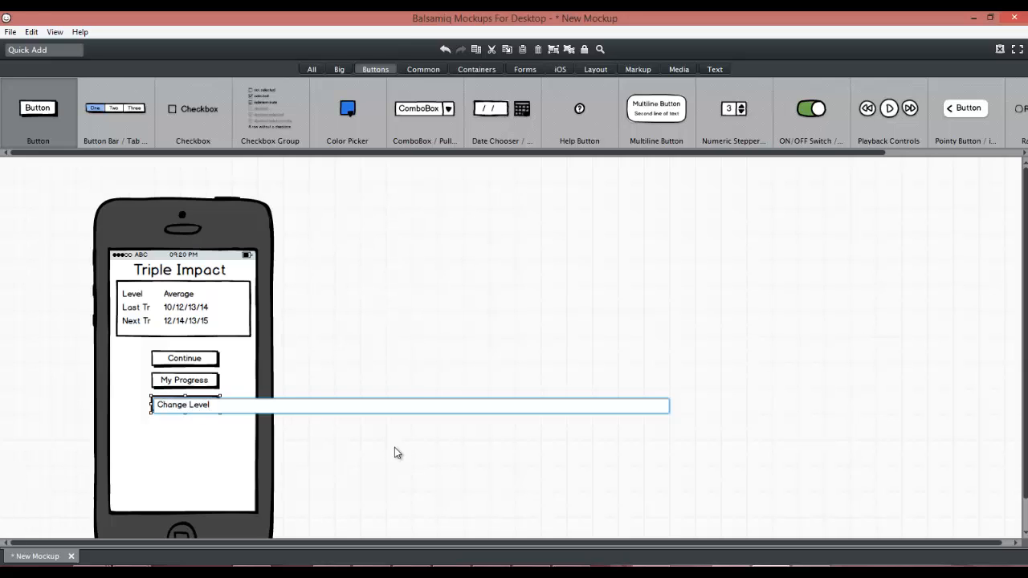
{"action": "key", "text": "Return"}
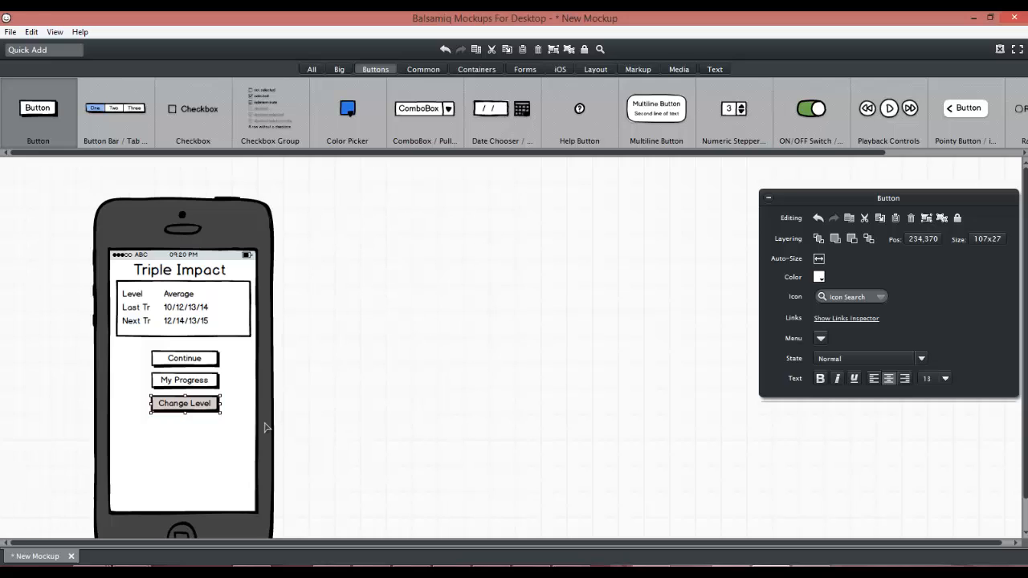
Duplicate the "Change Level" button, change the copy's text to "Instructions", and align it beneath the other buttons with equal spacing.
{"action": "key", "text": "ctrl+d"}
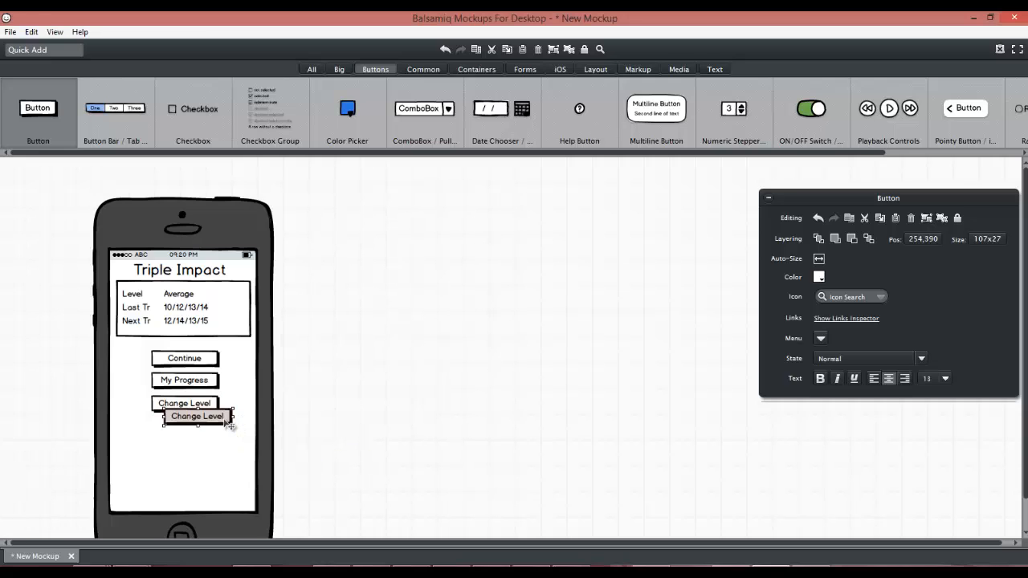
{"action": "left_click_drag", "start_coordinate": [228, 424], "coordinate": [218, 437]}
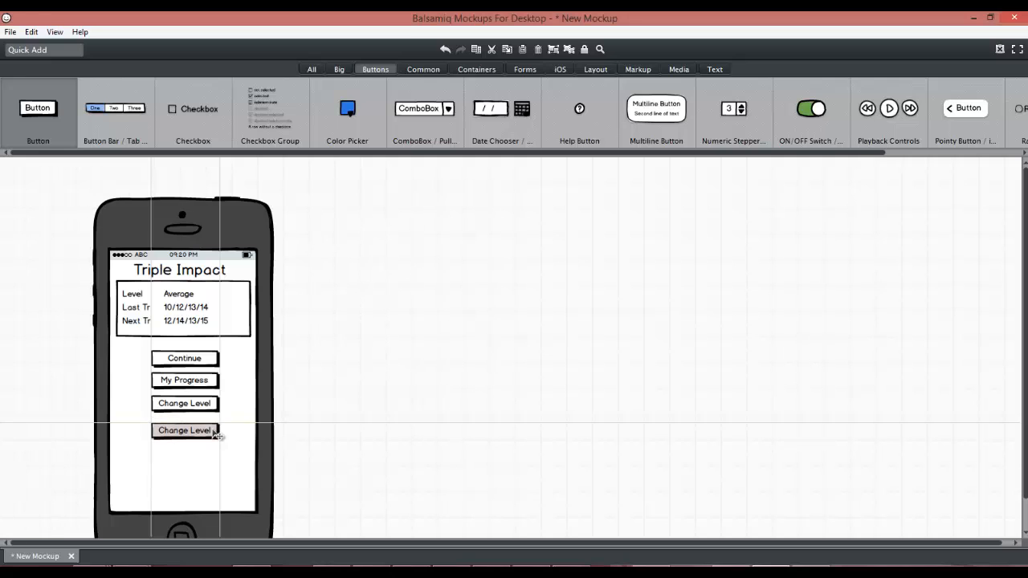
{"action": "left_click_drag", "start_coordinate": [217, 435], "coordinate": [214, 432]}
{"action": "double_click", "coordinate": [206, 434]}
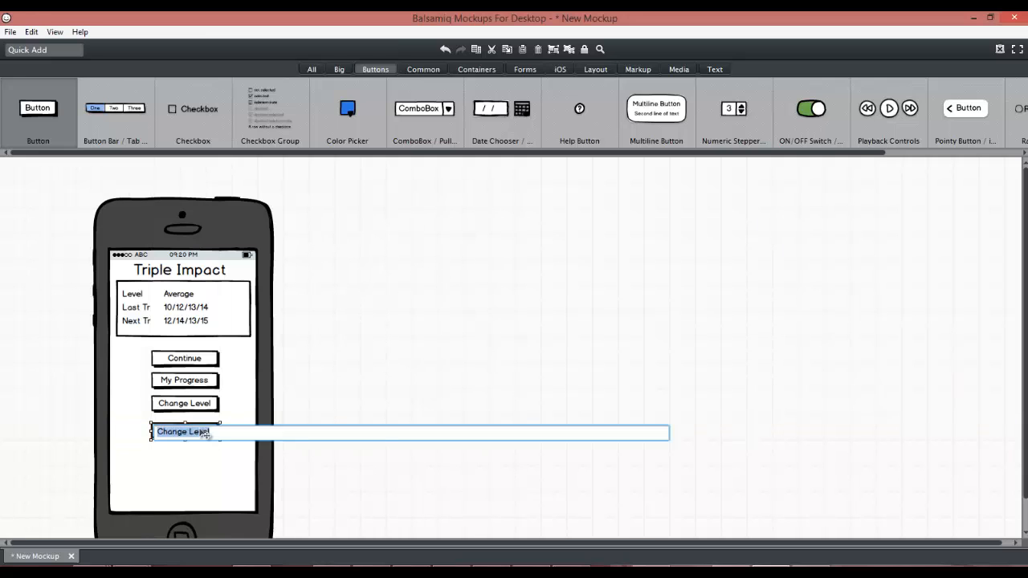
{"action": "type", "text": "Instructions"}
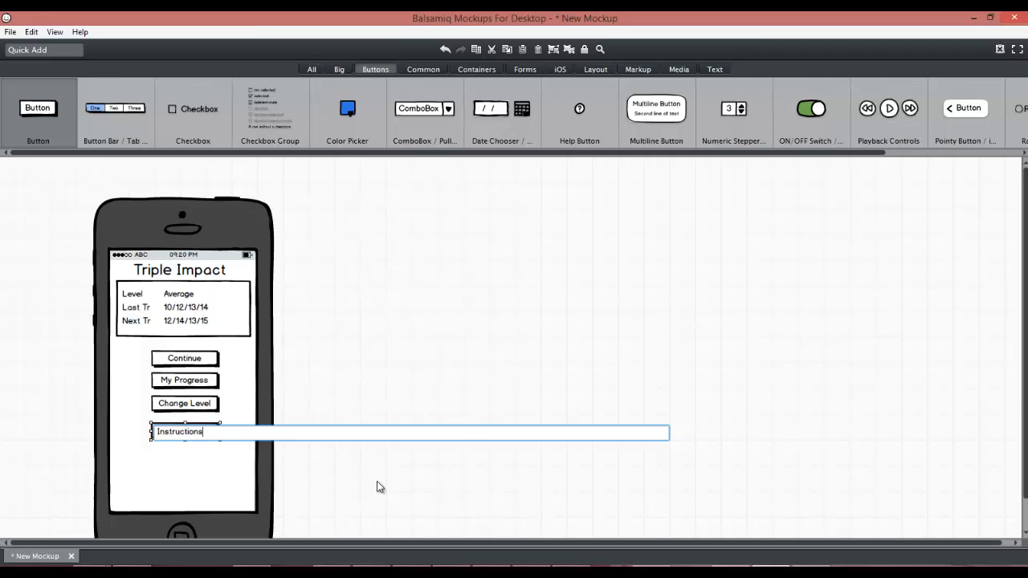
{"action": "key", "text": "Return"}
{"action": "left_click_drag", "start_coordinate": [209, 444], "coordinate": [207, 439]}
{"action": "left_click", "coordinate": [208, 475]}
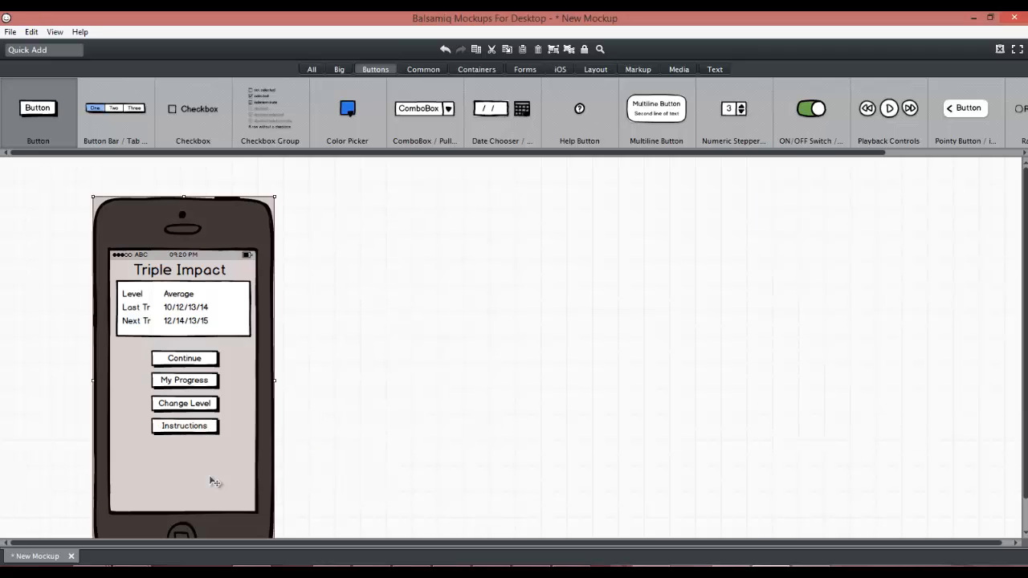
{"action": "left_click", "coordinate": [453, 436]}
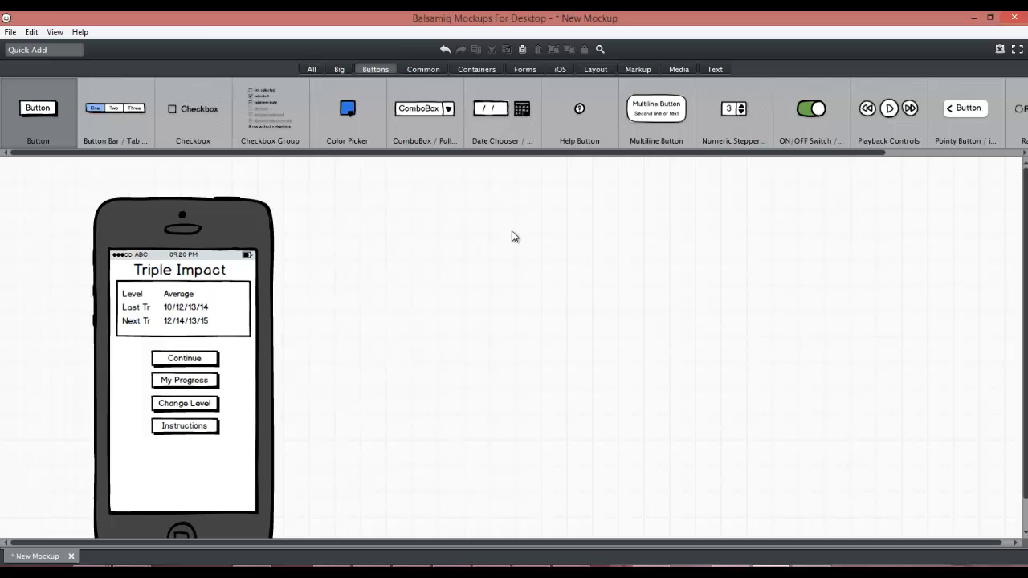
Add a second iPhone to the right of the first one, at about 507,62.
{"action": "left_click", "coordinate": [560, 71]}
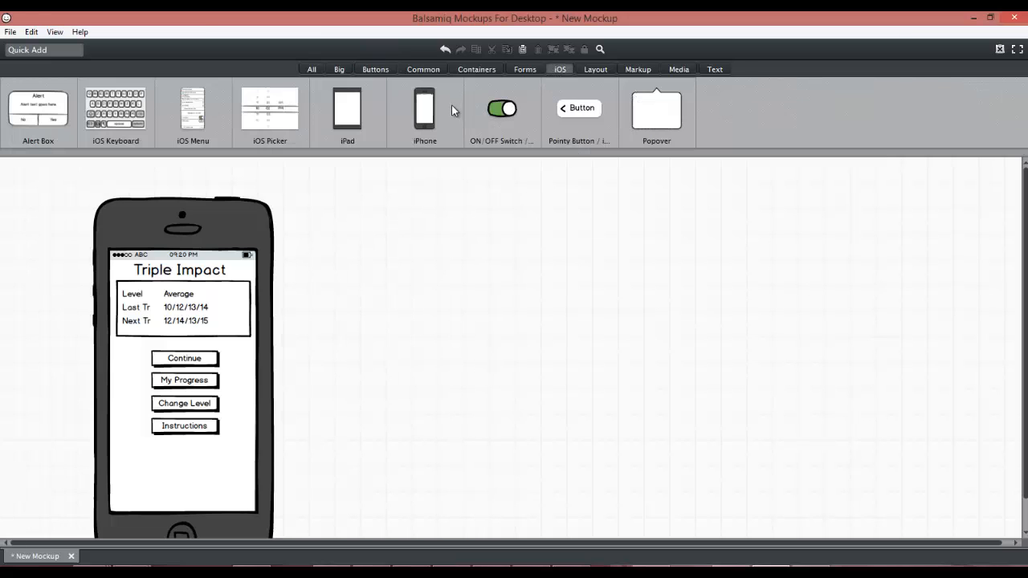
{"action": "left_click_drag", "start_coordinate": [425, 113], "coordinate": [327, 197]}
{"action": "left_click", "coordinate": [603, 301]}
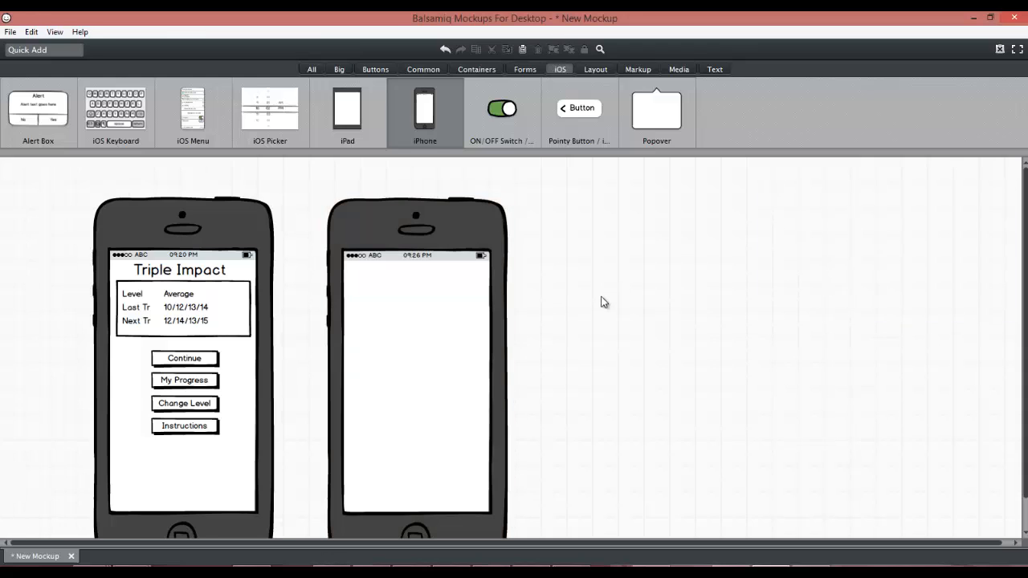
{"action": "scroll", "coordinate": [604, 302], "scroll_direction": "down", "scroll_amount": 1}
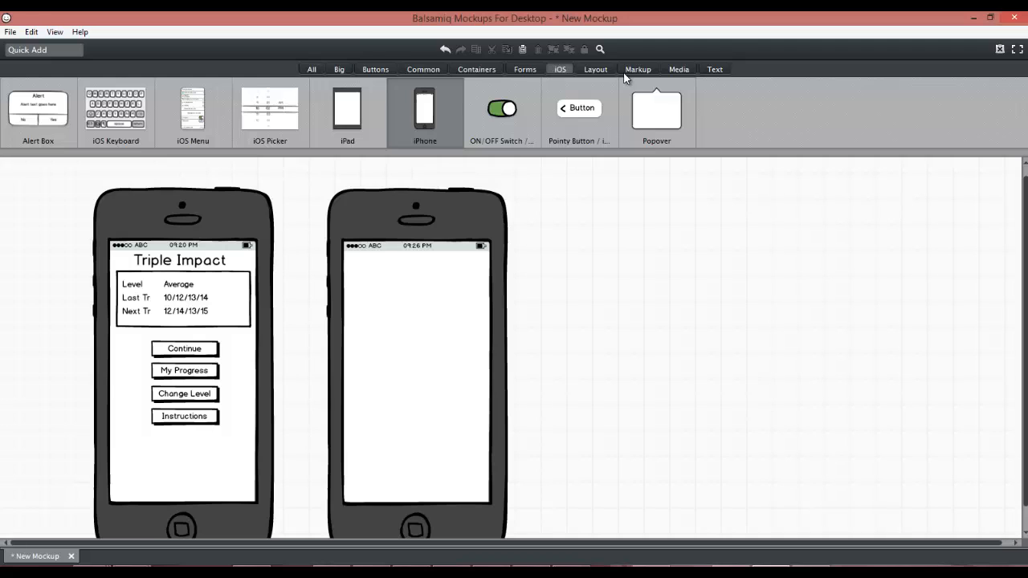
Duplicate the "Triple Impact" title onto the second iPhone, change the copy's text to "Workout" and center it at about 596,175.
{"action": "left_click", "coordinate": [596, 70]}
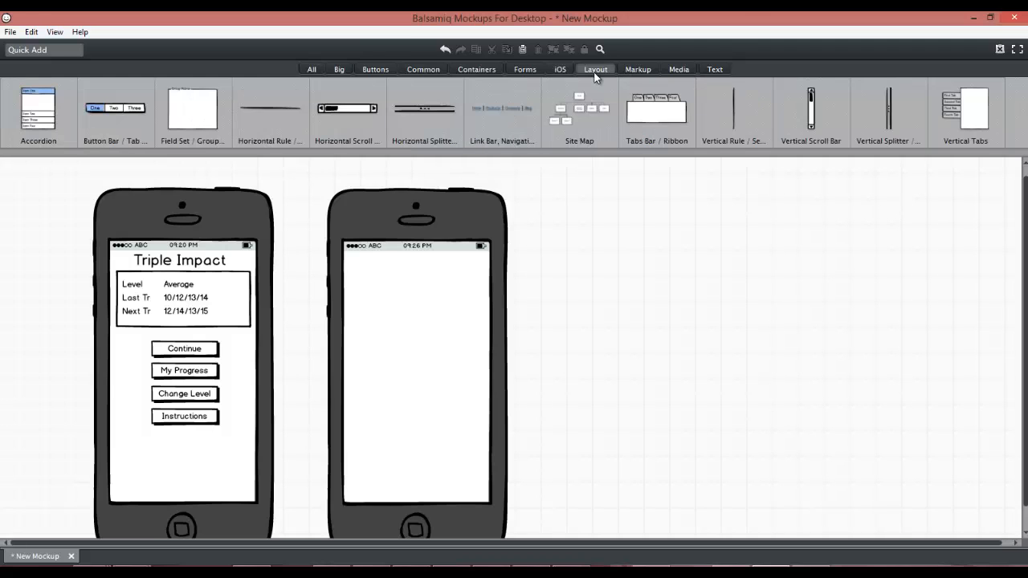
{"action": "left_click", "coordinate": [712, 70]}
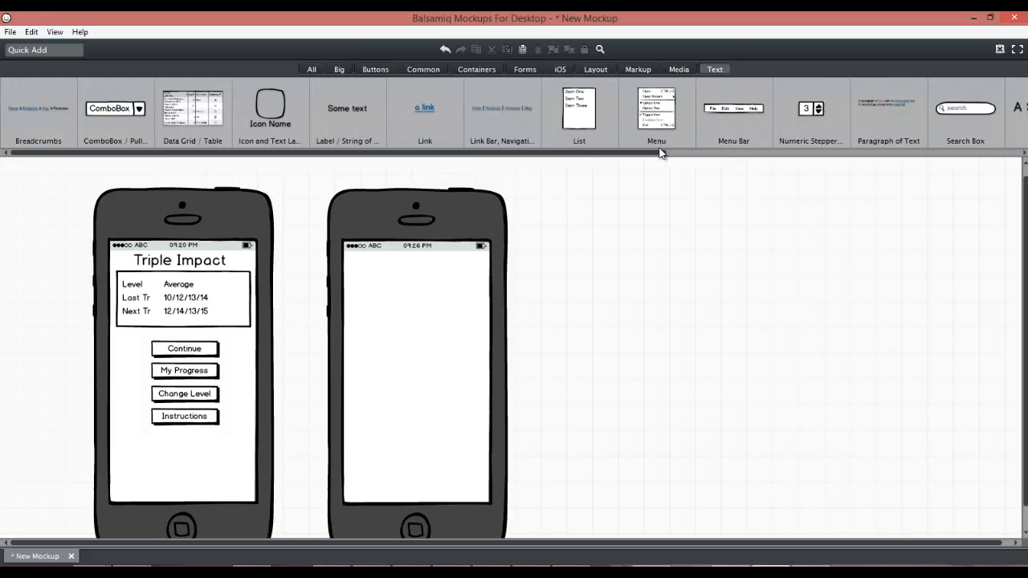
{"action": "left_click", "coordinate": [212, 263]}
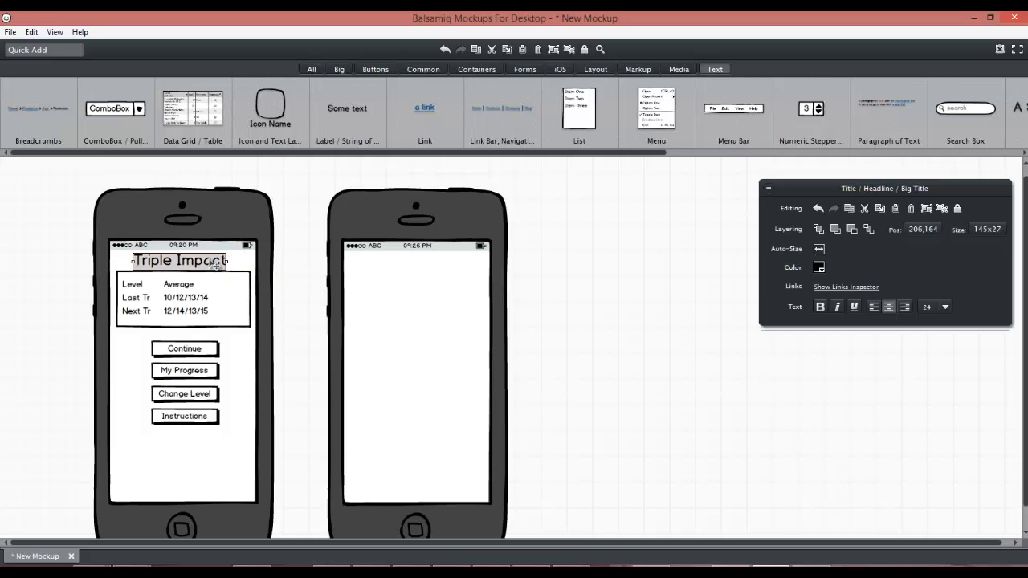
{"action": "key", "text": "ctrl+d"}
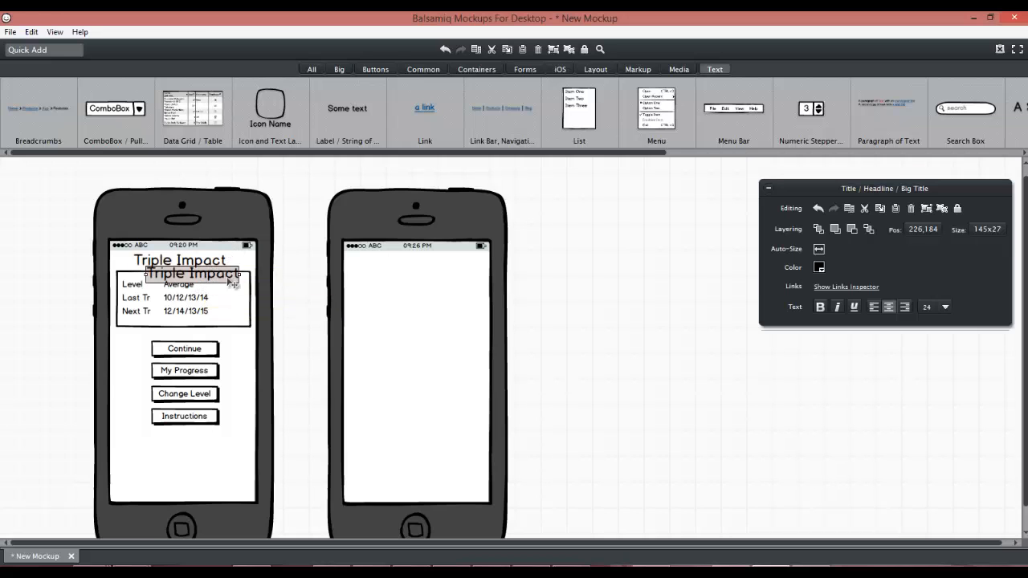
{"action": "left_click_drag", "start_coordinate": [233, 282], "coordinate": [426, 273]}
{"action": "double_click", "coordinate": [424, 271]}
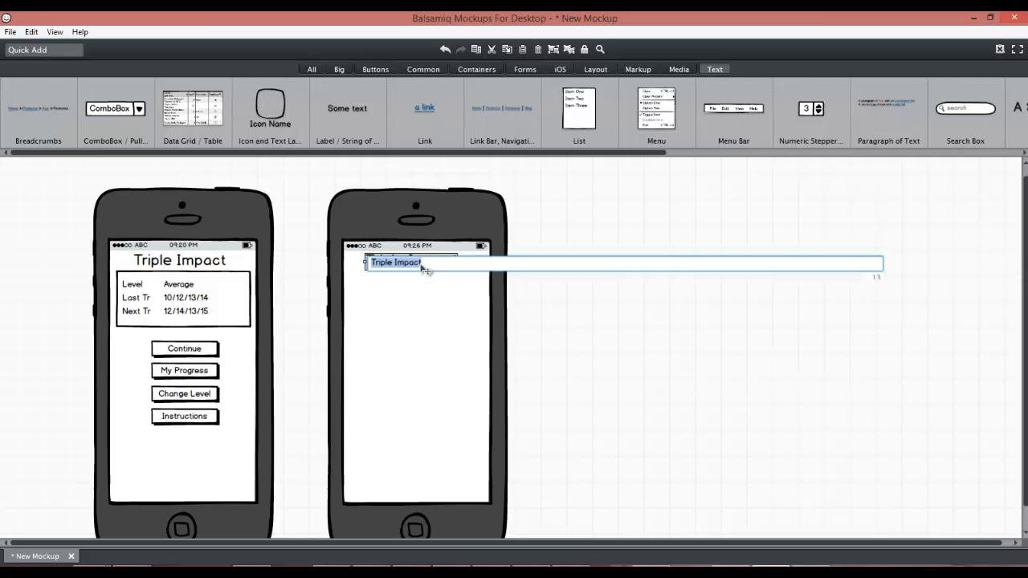
{"action": "type", "text": "Workout"}
{"action": "key", "text": "Return"}
{"action": "mouse_move", "coordinate": [412, 276]}
{"action": "left_mouse_down"}
{"action": "mouse_move", "coordinate": [433, 279]}
{"action": "mouse_move", "coordinate": [424, 271]}
{"action": "left_mouse_up"}
{"action": "left_click", "coordinate": [584, 313]}
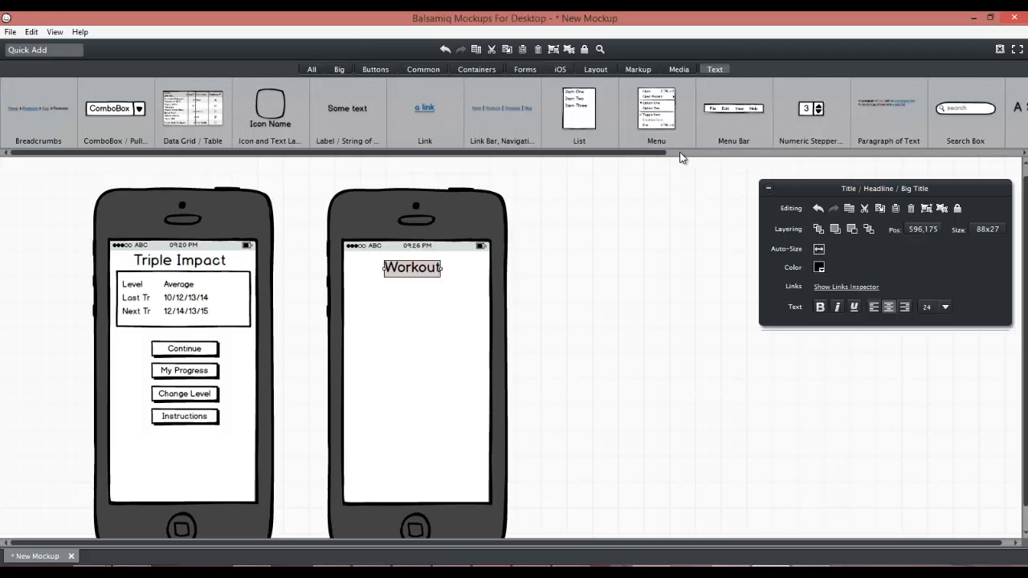
Copy the "Level" and "Average" labels from the first iPhone and place the copies beneath the "Workout" title.
{"action": "left_click_drag", "start_coordinate": [697, 149], "coordinate": [1018, 149]}
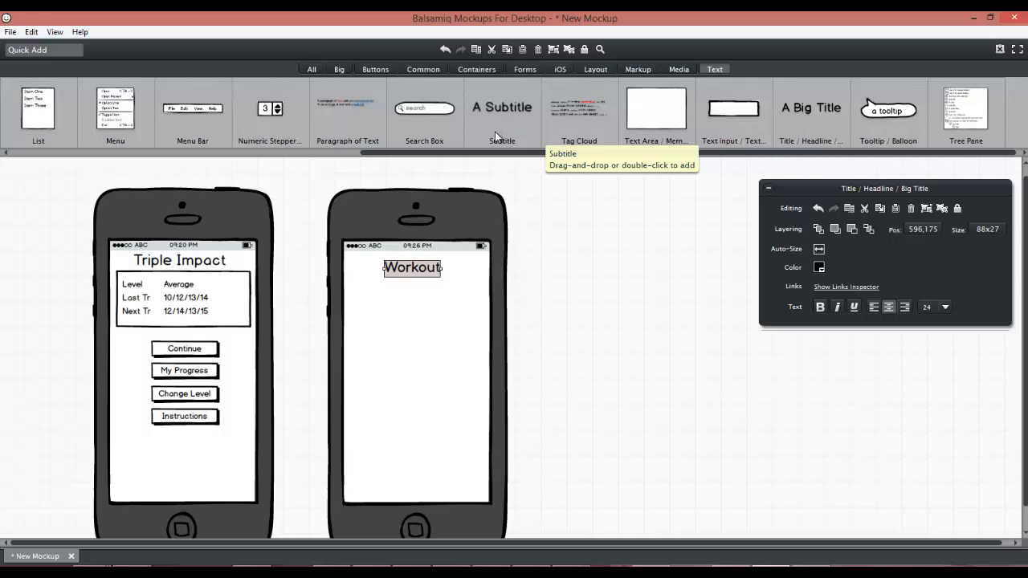
{"action": "left_click", "coordinate": [191, 286]}
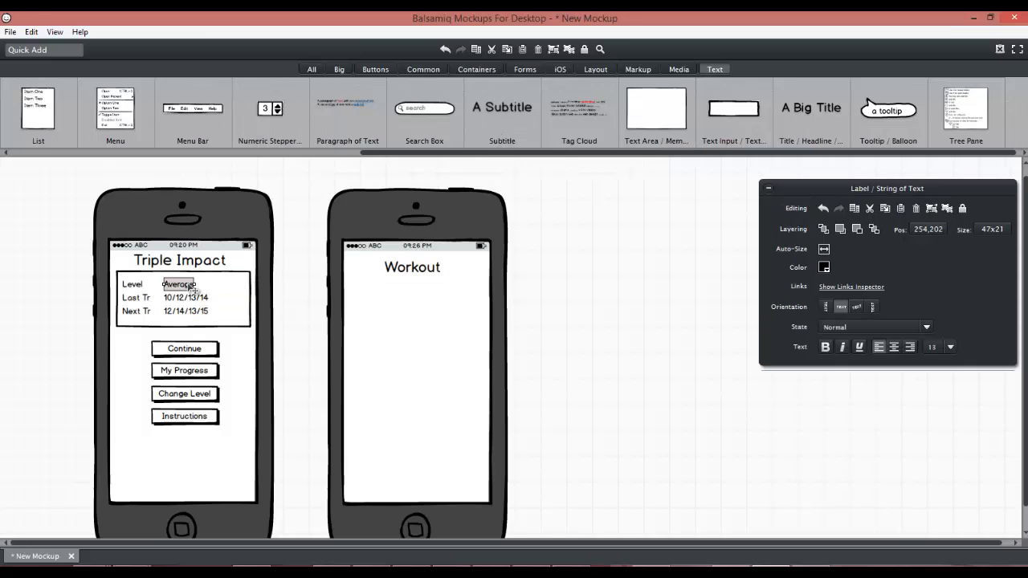
{"action": "left_click", "coordinate": [140, 290]}
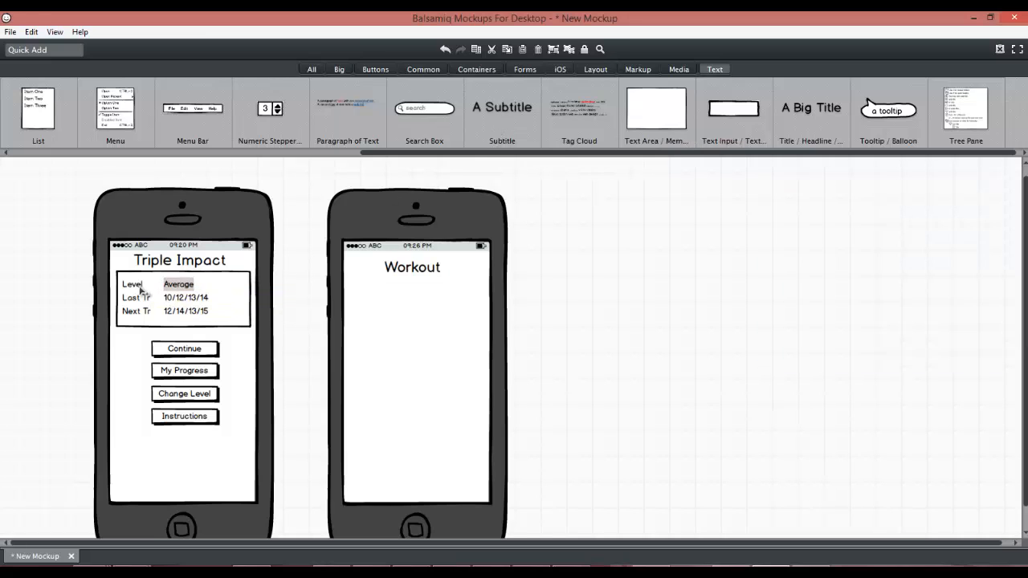
{"action": "left_click", "coordinate": [141, 291], "text": "shift"}
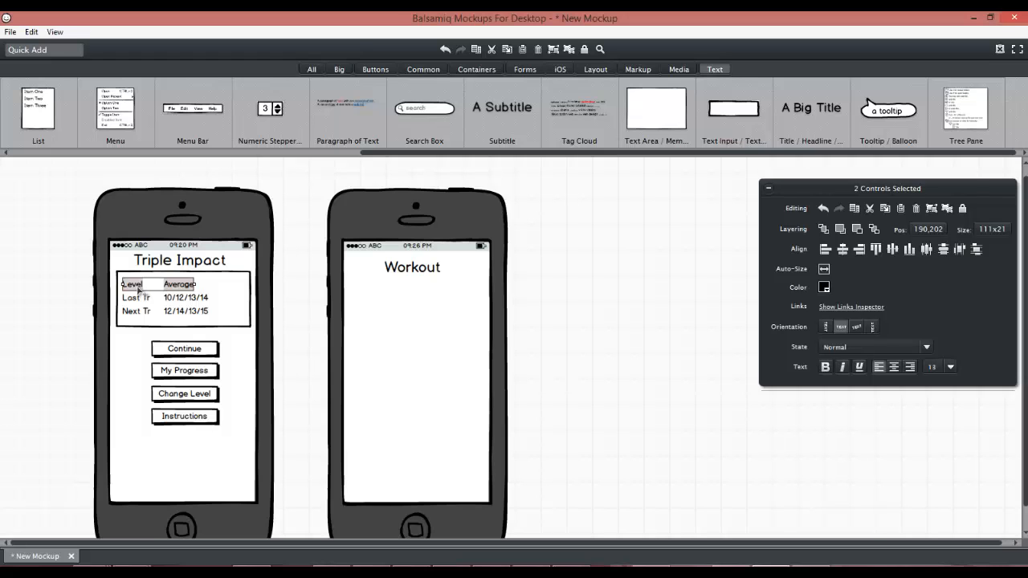
{"action": "left_click_drag", "start_coordinate": [140, 291], "coordinate": [279, 298]}
{"action": "key", "text": "ctrl+z"}
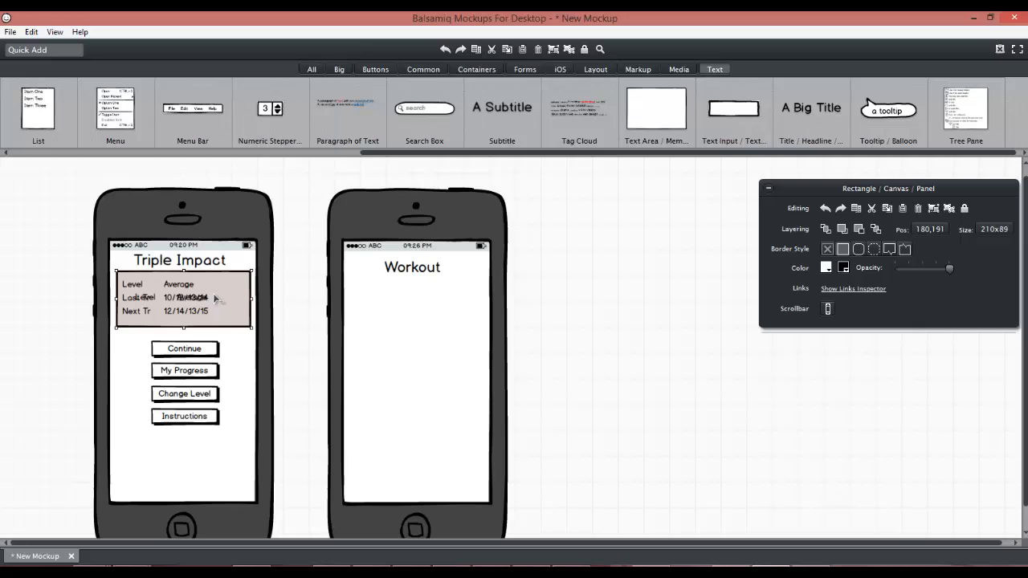
{"action": "key", "text": "ctrl+z"}
{"action": "left_click_drag", "start_coordinate": [203, 300], "coordinate": [419, 294]}
{"action": "left_click", "coordinate": [605, 326]}
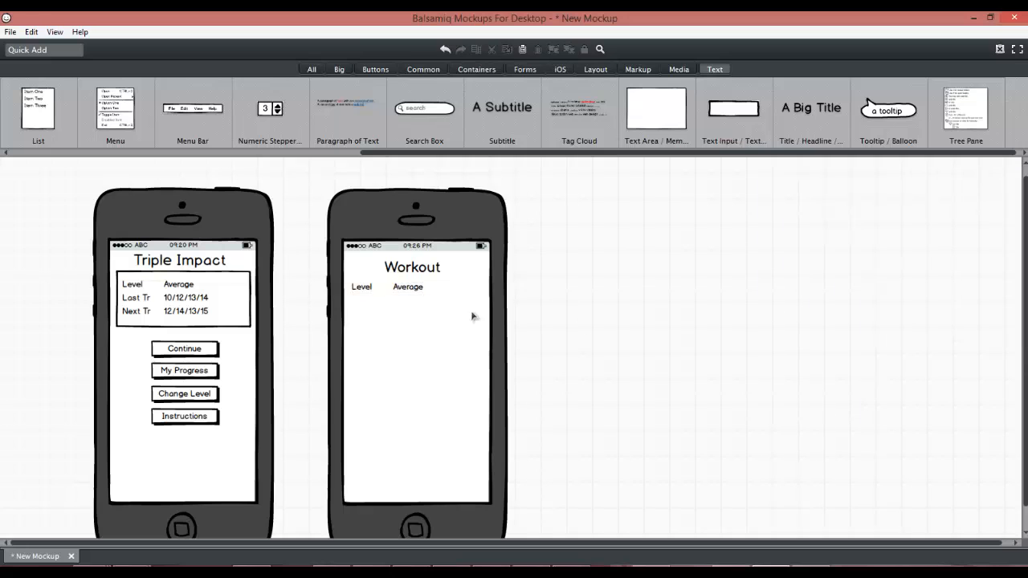
Copy the "Next Tr" label and its date "12/14/13/15" to the second iPhone, beneath the "Level" row at about 546,225.
{"action": "left_click", "coordinate": [425, 329]}
{"action": "left_click", "coordinate": [693, 367]}
{"action": "double_click", "coordinate": [136, 313]}
{"action": "left_click", "coordinate": [184, 315], "text": "shift"}
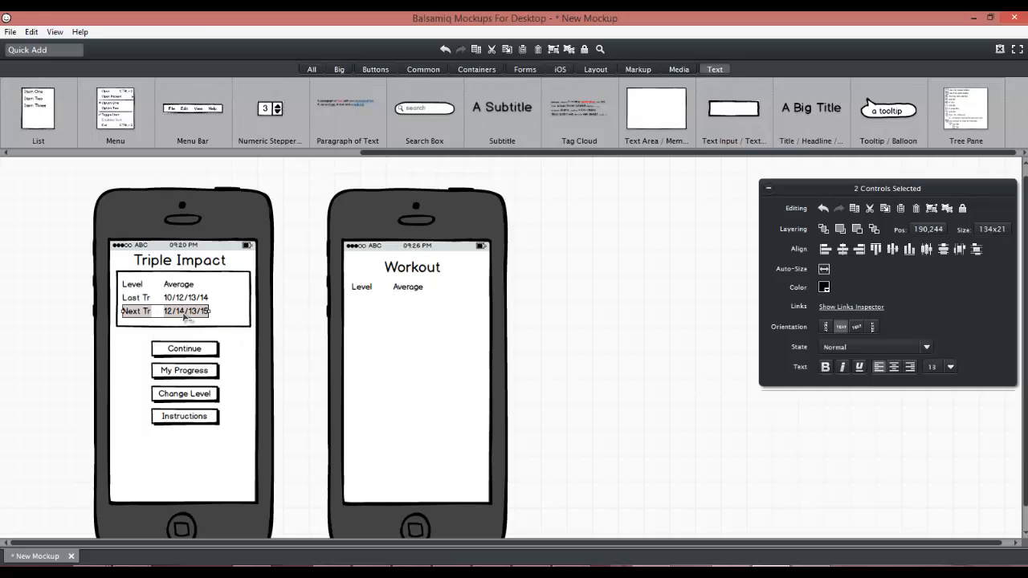
{"action": "left_click_drag", "start_coordinate": [184, 316], "coordinate": [411, 303]}
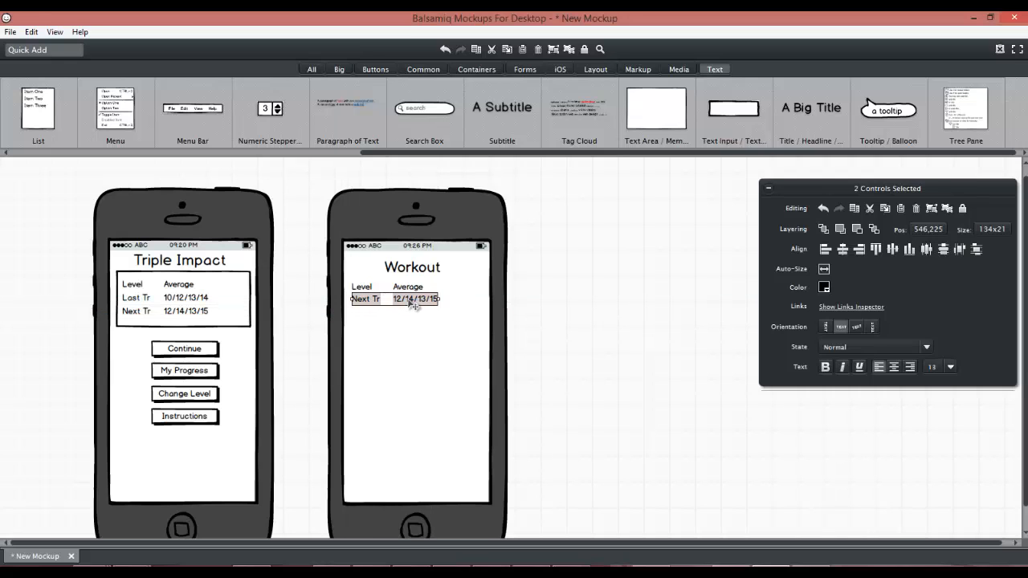
Change the text of the copied "Next Tr" label on the second iPhone to "Training".
{"action": "double_click", "coordinate": [410, 302]}
{"action": "left_click", "coordinate": [420, 301]}
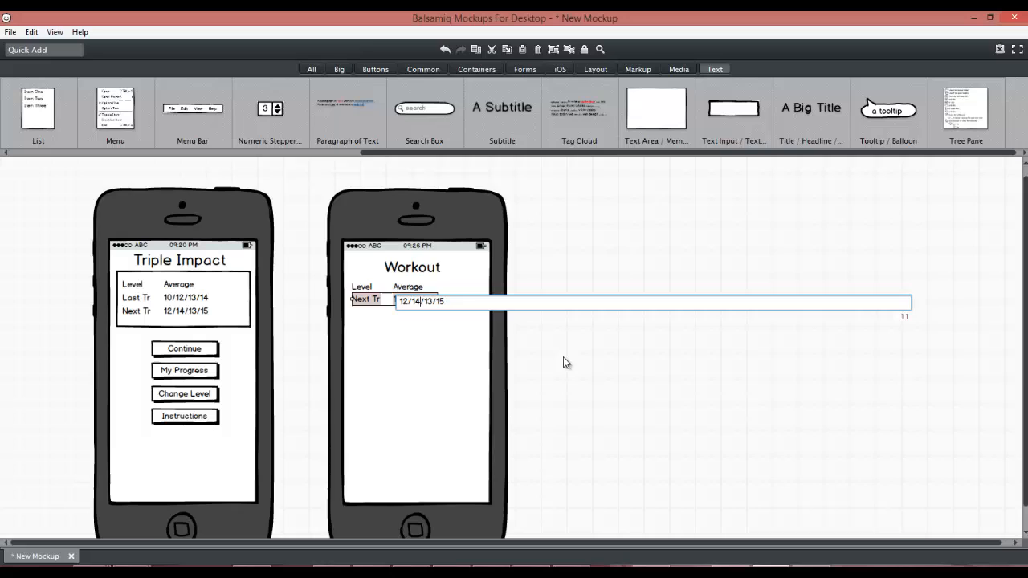
{"action": "left_click", "coordinate": [632, 361]}
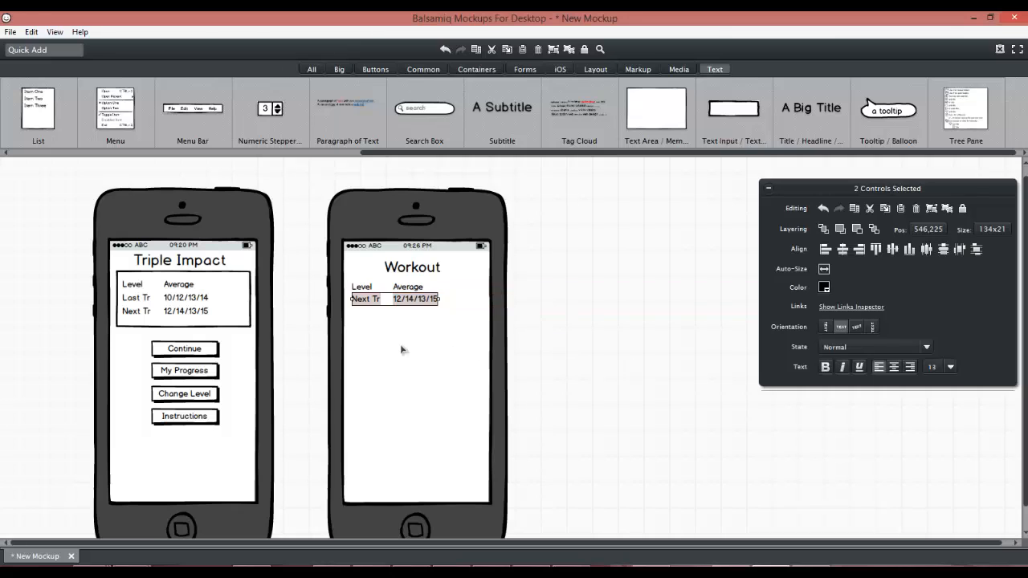
{"action": "double_click", "coordinate": [377, 300]}
{"action": "left_click", "coordinate": [394, 302]}
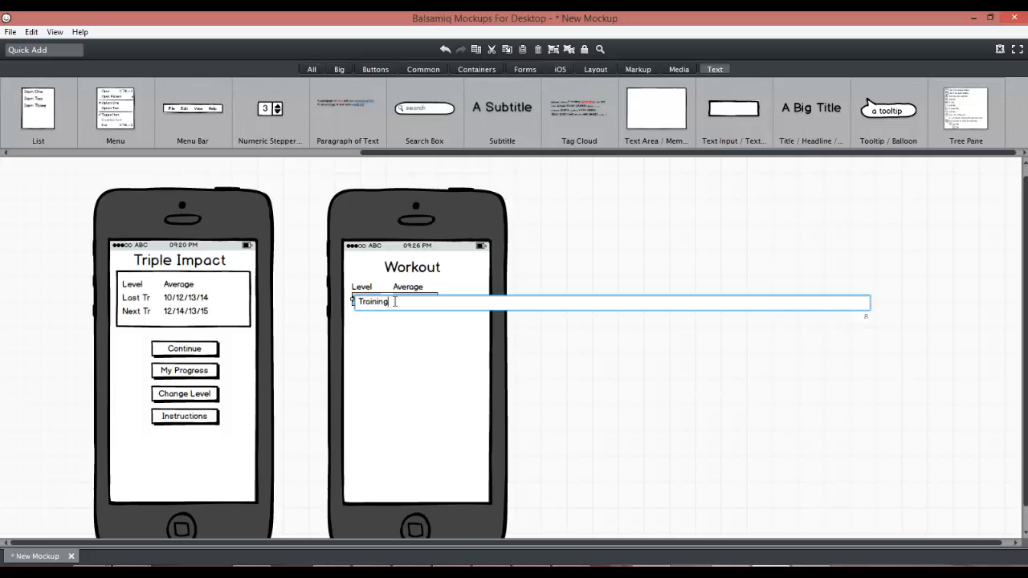
{"action": "left_click", "coordinate": [619, 415]}
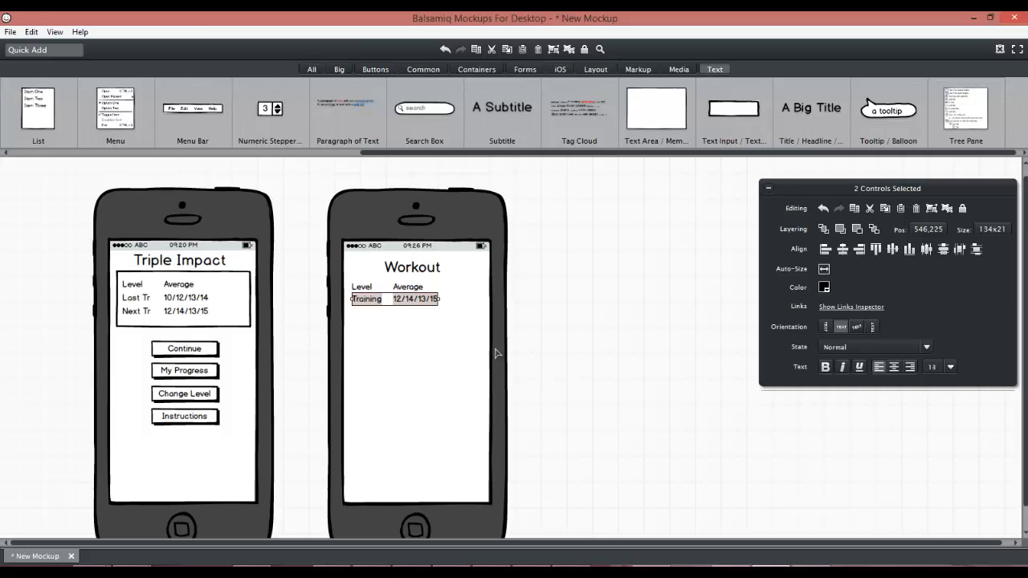
{"action": "left_click", "coordinate": [423, 341]}
{"action": "left_click", "coordinate": [597, 340]}
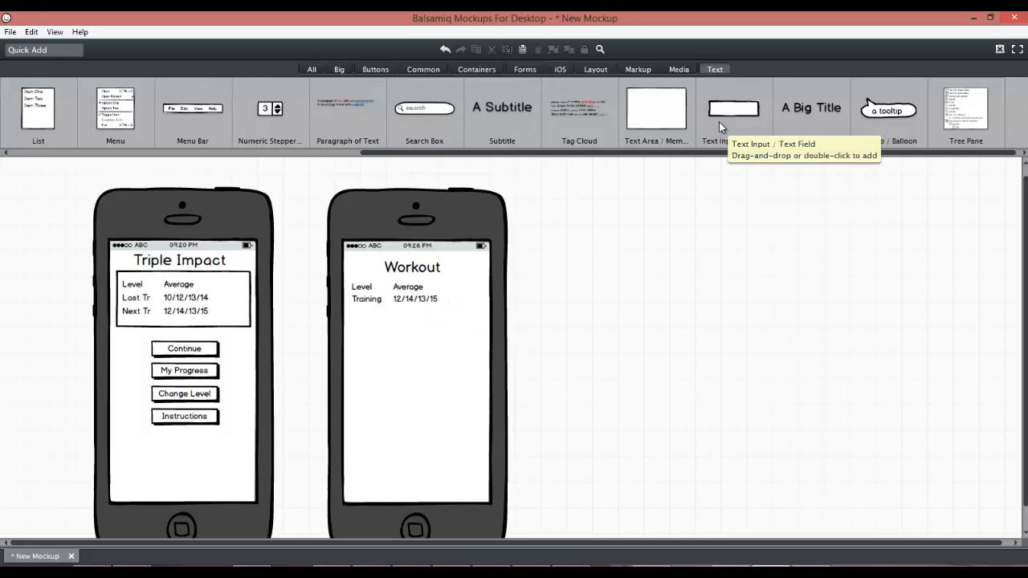
Add a big title reading "14" on the second iPhone and position it below the "Training" row at about 567,280.
{"action": "left_click_drag", "start_coordinate": [823, 124], "coordinate": [354, 362]}
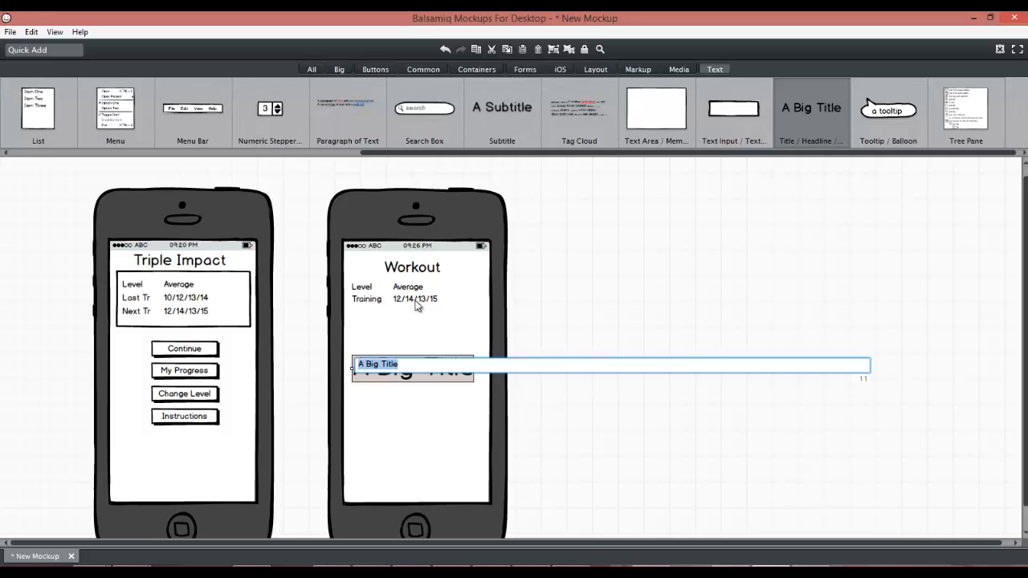
{"action": "type", "text": "14"}
{"action": "key", "text": "Return"}
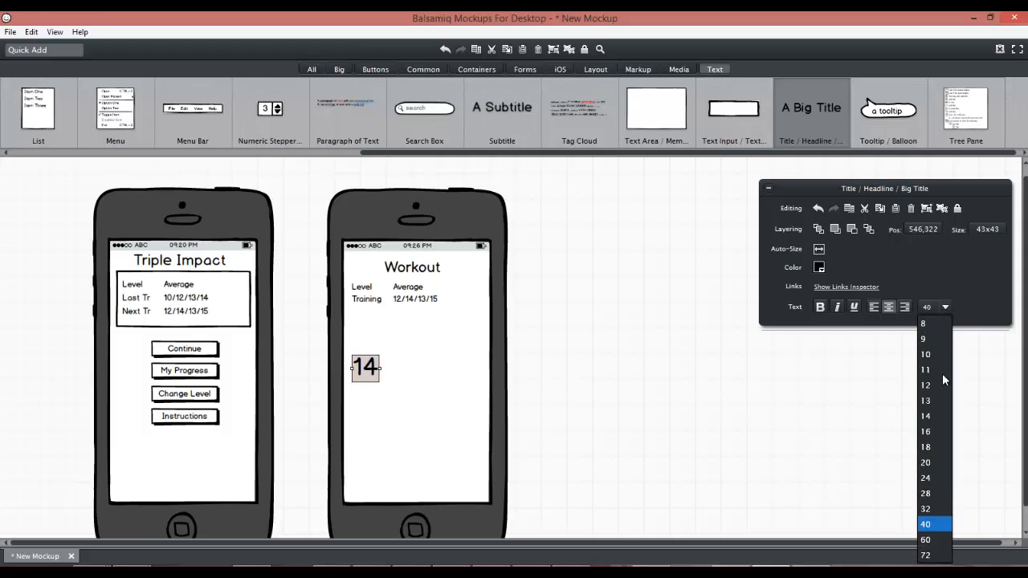
{"action": "left_click", "coordinate": [523, 430]}
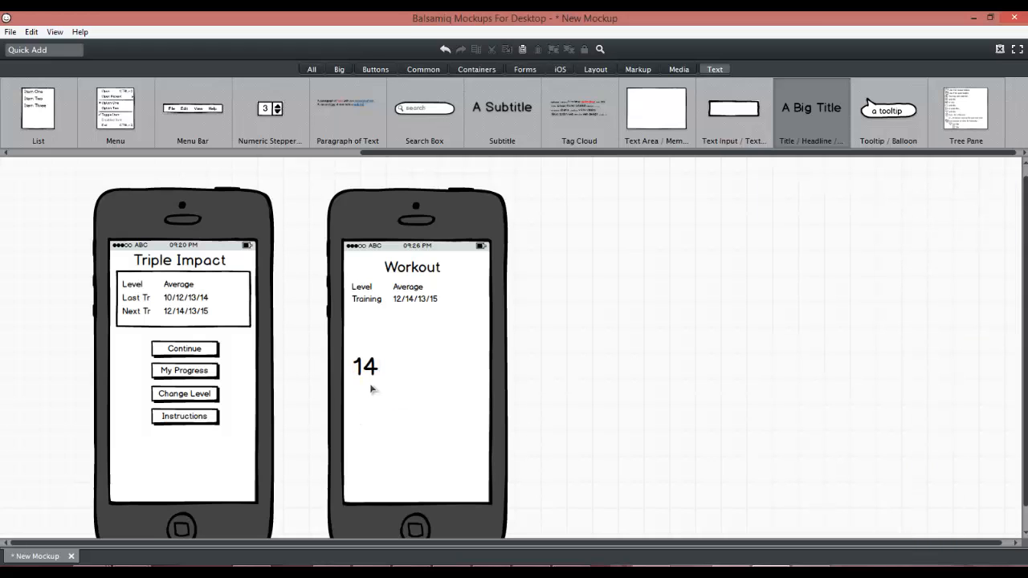
{"action": "left_click_drag", "start_coordinate": [373, 371], "coordinate": [386, 348]}
{"action": "left_click", "coordinate": [399, 384]}
Duplicate the "14" title twice and stack the copies directly beneath the original with even spacing.
{"action": "left_click", "coordinate": [387, 342]}
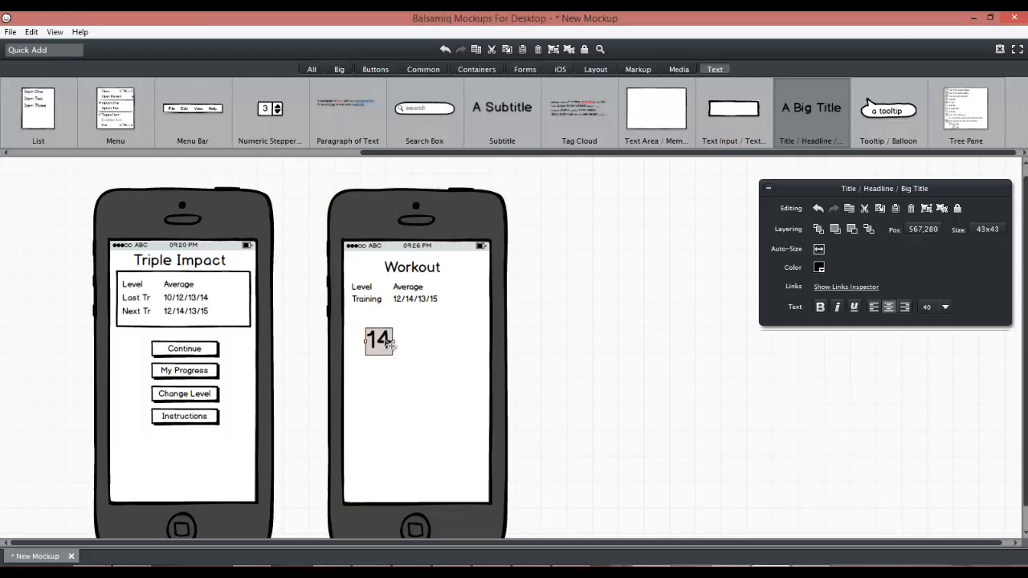
{"action": "left_click_drag", "start_coordinate": [389, 344], "coordinate": [382, 408]}
{"action": "left_click", "coordinate": [423, 449]}
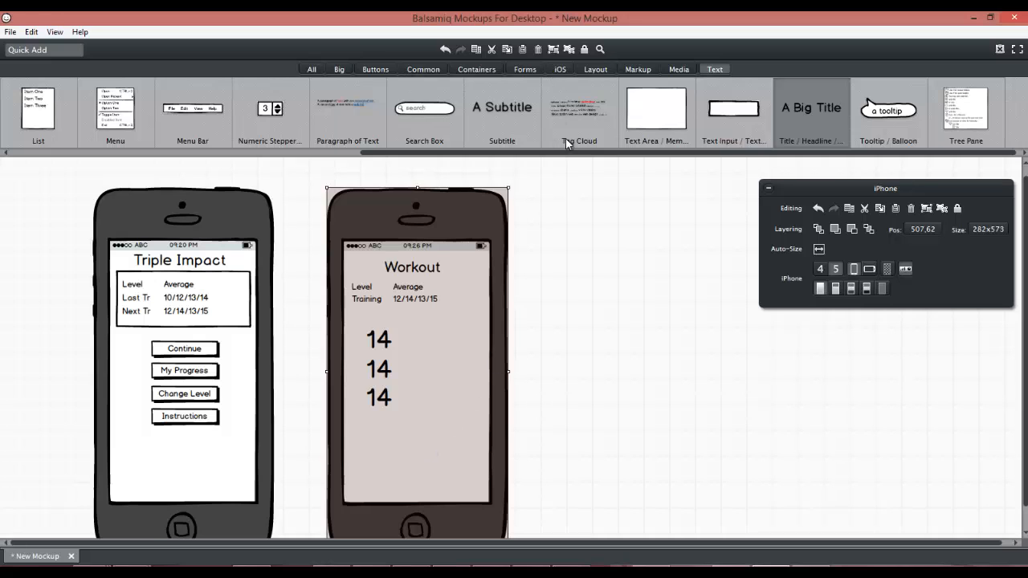
Add an image placeholder, shrink it to the height of the numbers and place it just right of the first "14".
{"action": "left_click", "coordinate": [32, 50]}
{"action": "type", "text": "image"}
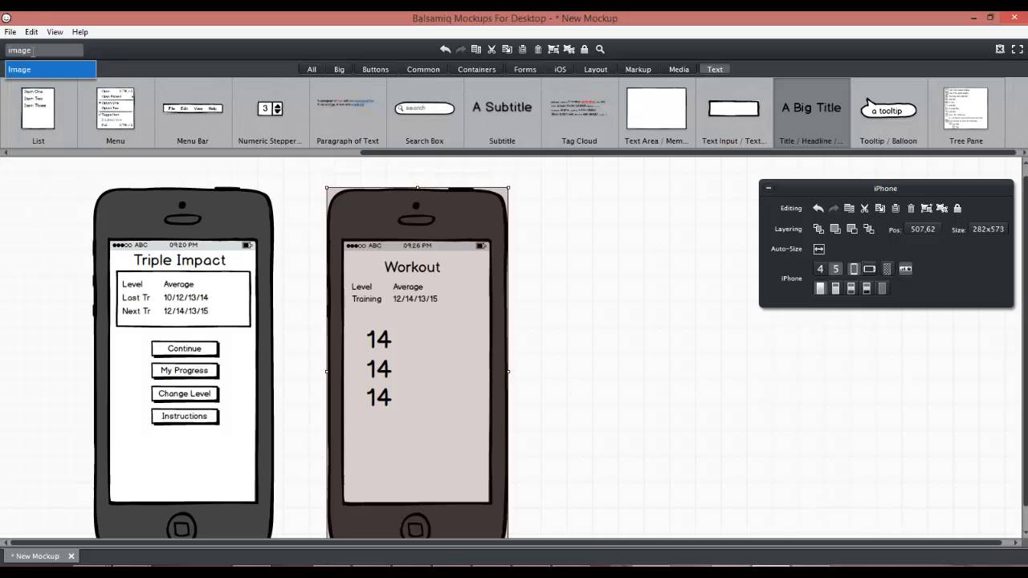
{"action": "left_click", "coordinate": [16, 70]}
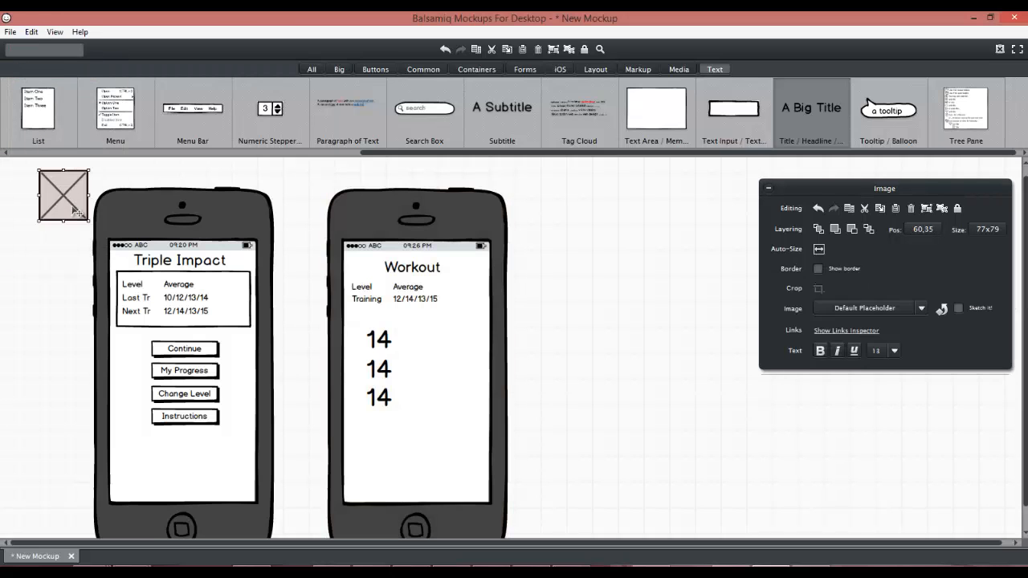
{"action": "left_click_drag", "start_coordinate": [79, 212], "coordinate": [424, 335]}
Duplicate the image placeholder twice and place one copy beside each of the two lower "14" titles.
{"action": "left_click_drag", "start_coordinate": [420, 333], "coordinate": [414, 403]}
{"action": "key", "text": "ctrl+d"}
{"action": "key", "text": "ctrl+d"}
{"action": "left_click", "coordinate": [419, 477]}
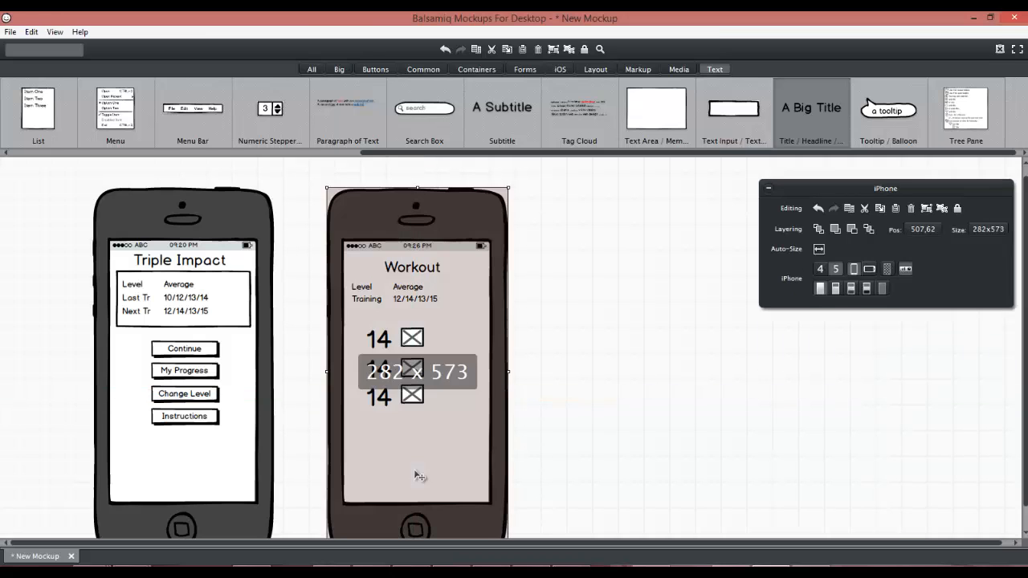
{"action": "left_click", "coordinate": [594, 376]}
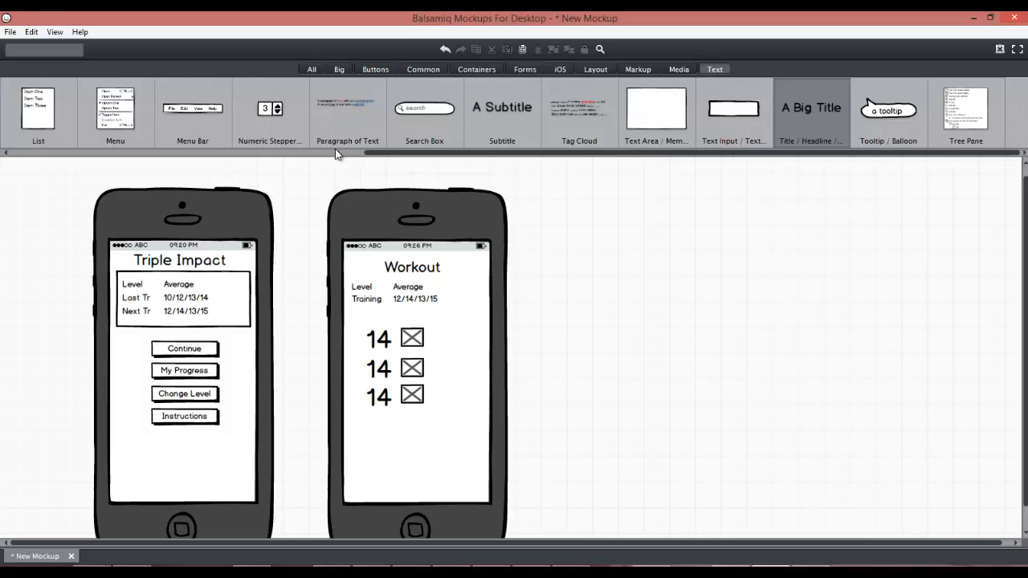
Add a text label reading "Explanations" near the bottom of the second iPhone's screen, at about 592,484.
{"action": "left_click_drag", "start_coordinate": [373, 154], "coordinate": [160, 152]}
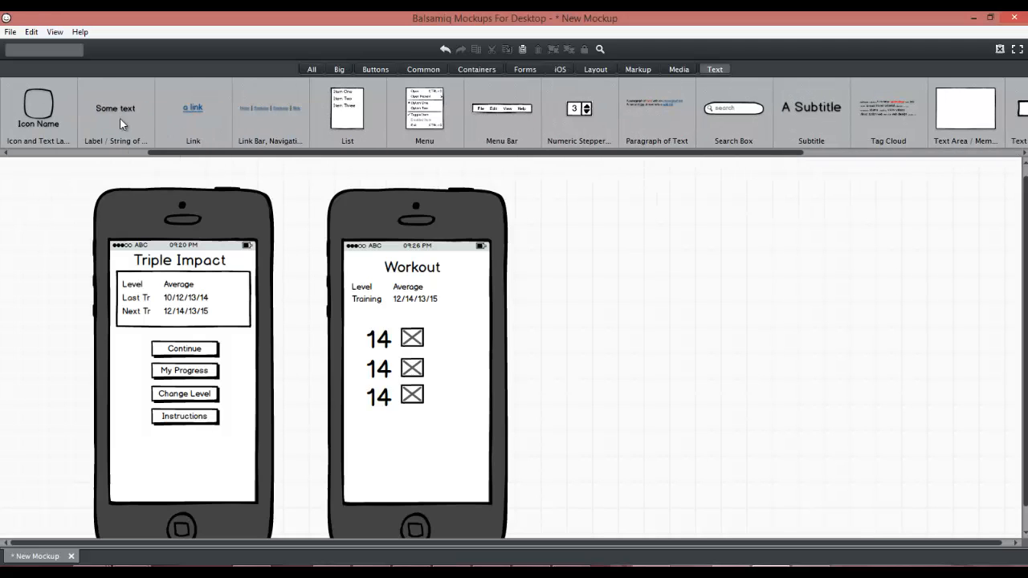
{"action": "left_click_drag", "start_coordinate": [120, 118], "coordinate": [397, 466]}
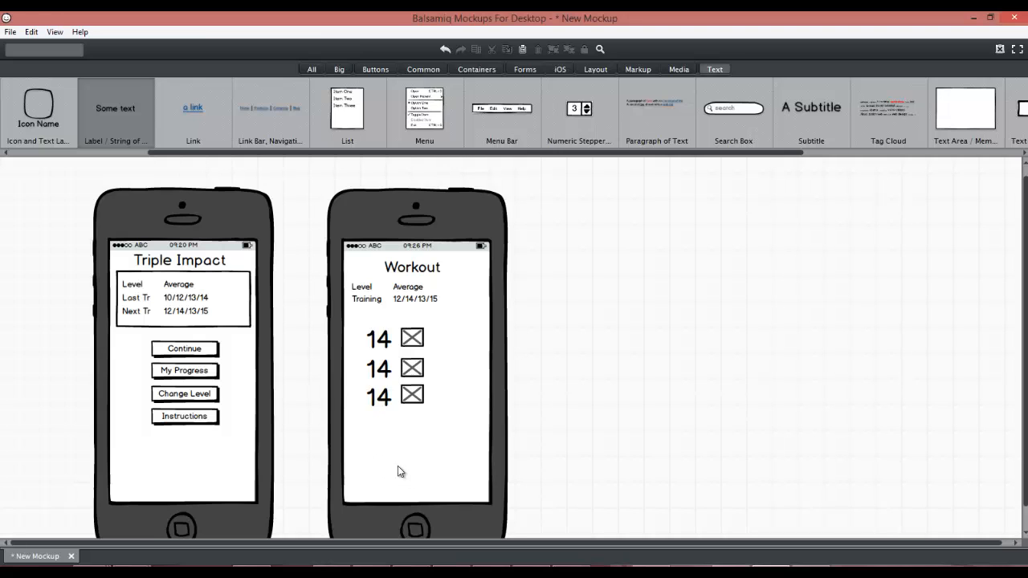
{"action": "type", "text": "Exp"}
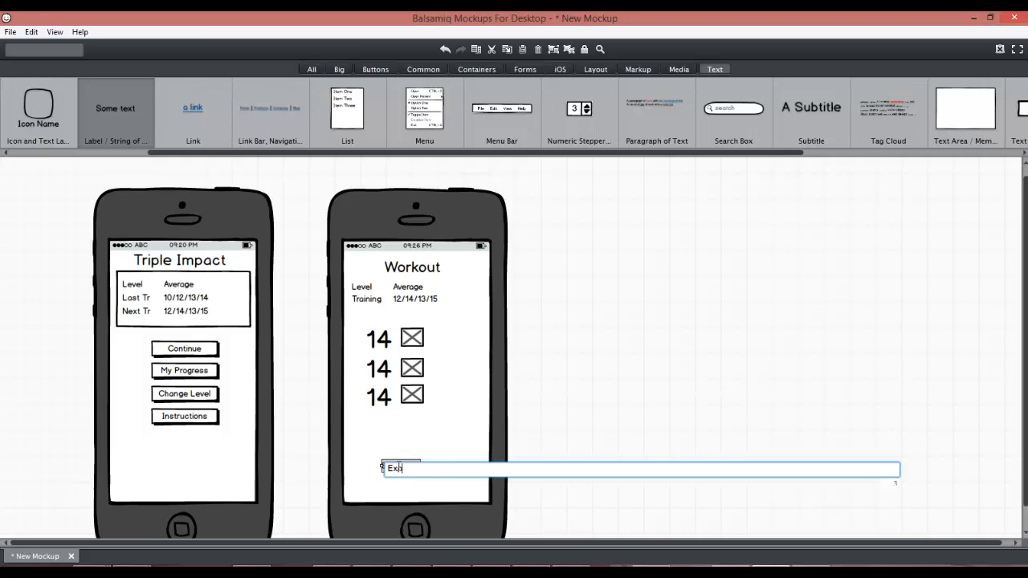
{"action": "type", "text": "lanations"}
{"action": "key", "text": "Return"}
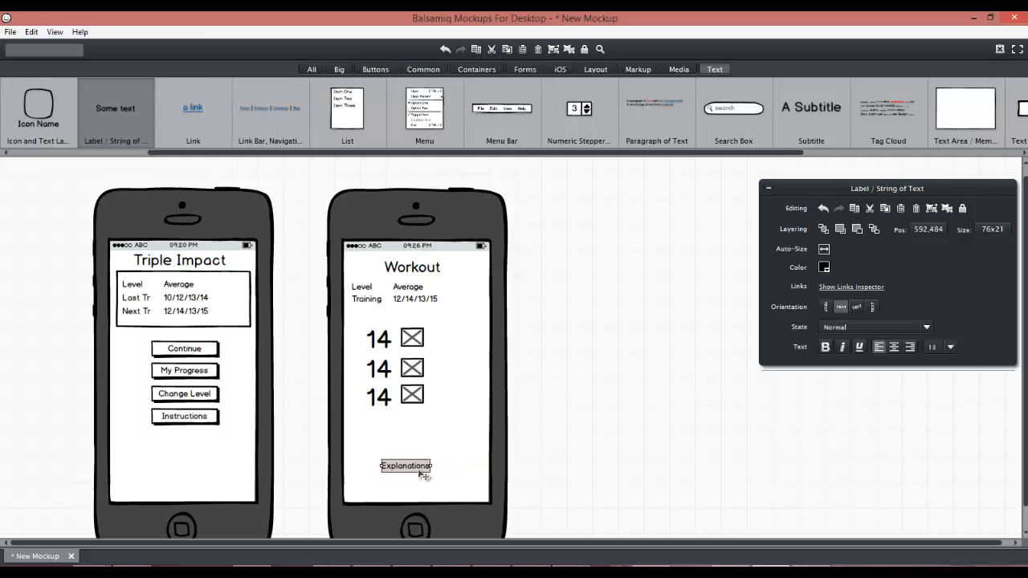
Move the "Explanations" label to 602,489 so it sits centered below the numbers on the second iPhone.
{"action": "left_click_drag", "start_coordinate": [423, 476], "coordinate": [431, 480]}
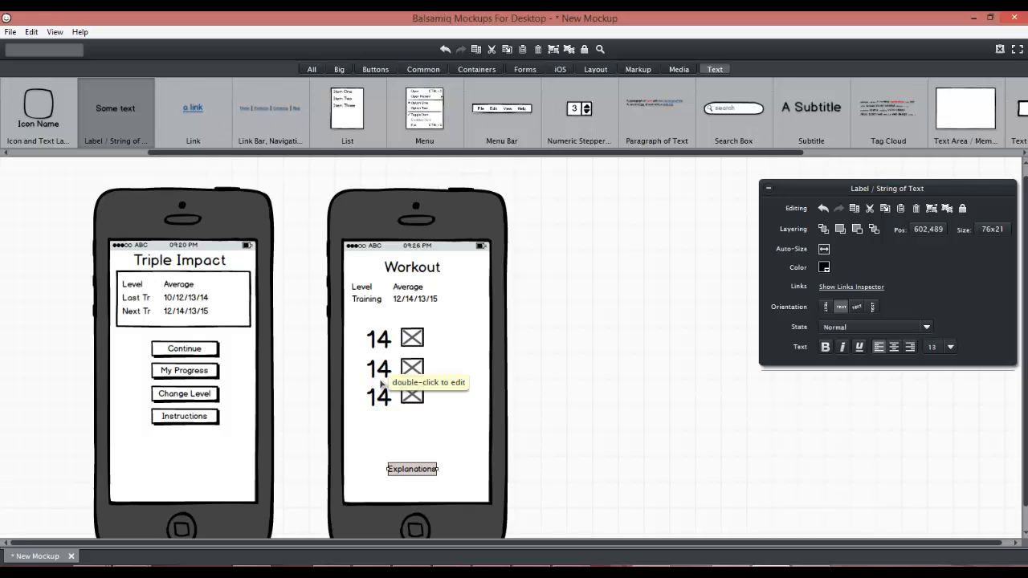
{"action": "left_click", "coordinate": [556, 436]}
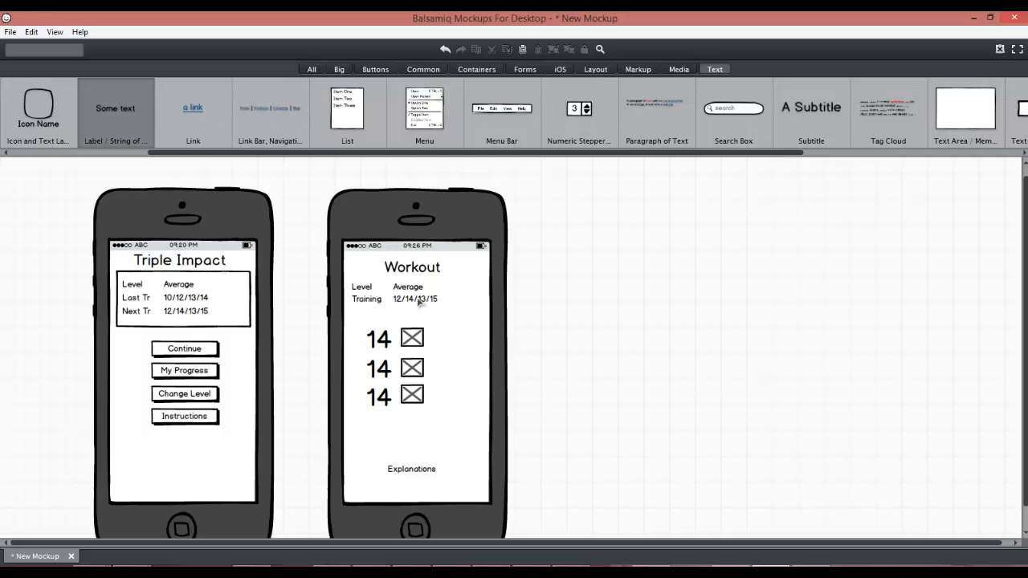
Duplicate the whole second iPhone with all its Workout content and place the copy beside it as a third screen.
{"action": "scroll", "coordinate": [482, 293], "scroll_direction": "down", "scroll_amount": 1}
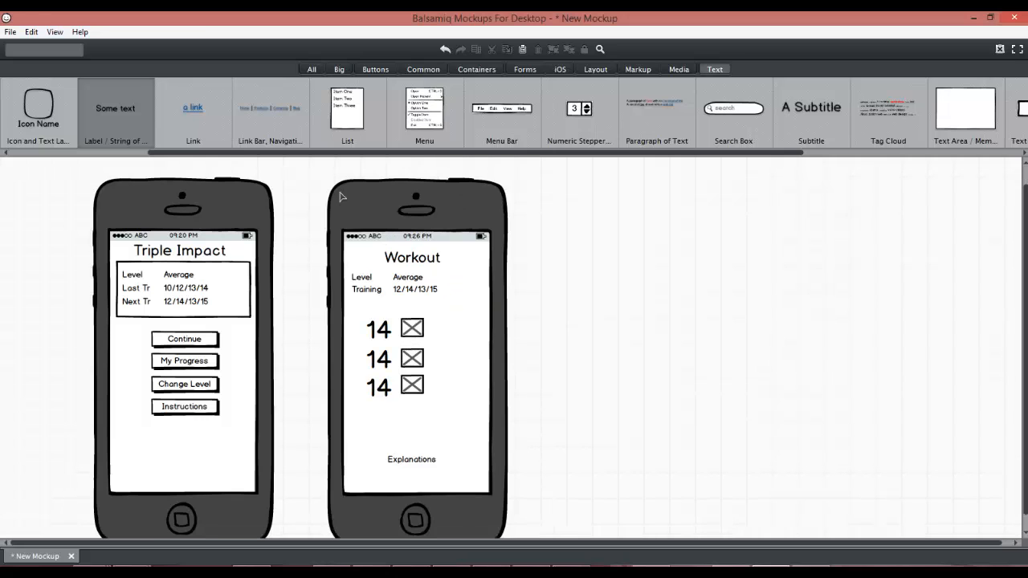
{"action": "left_click_drag", "start_coordinate": [309, 175], "coordinate": [541, 543]}
{"action": "key", "text": "ctrl+d"}
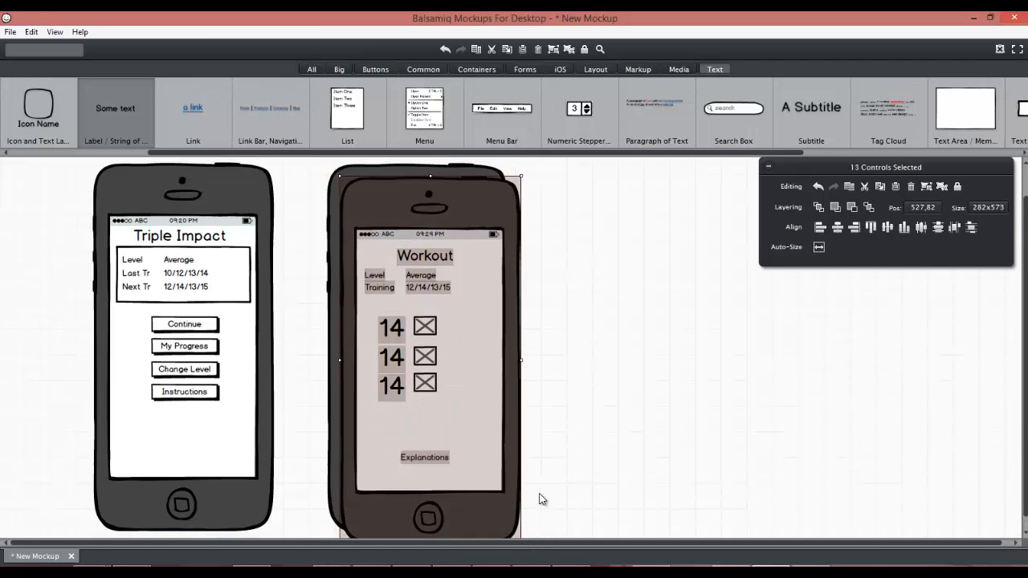
{"action": "left_click_drag", "start_coordinate": [486, 214], "coordinate": [705, 209]}
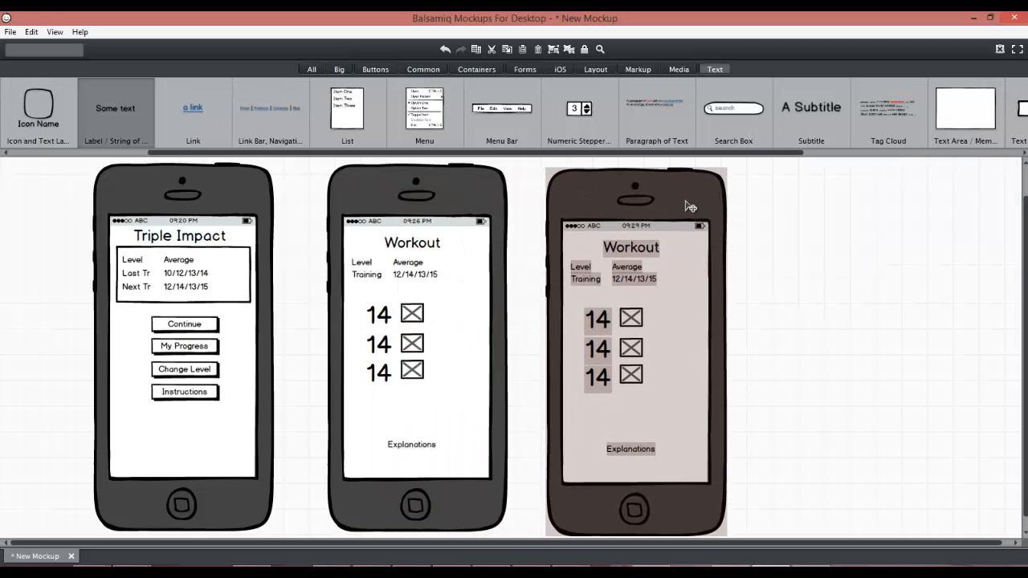
{"action": "left_click", "coordinate": [870, 346]}
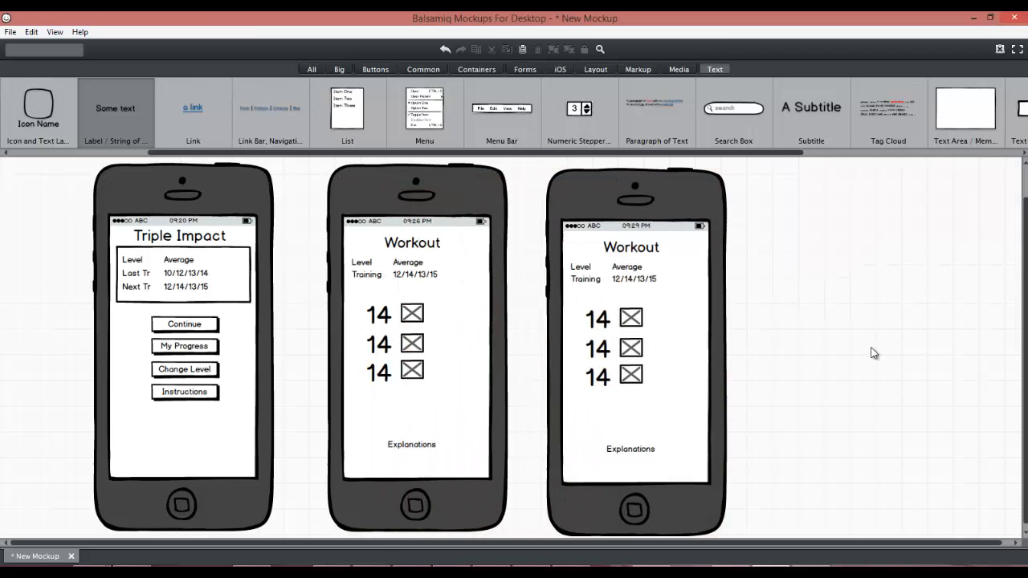
{"action": "left_click", "coordinate": [608, 323]}
{"action": "left_click", "coordinate": [635, 323]}
{"action": "left_click", "coordinate": [635, 350]}
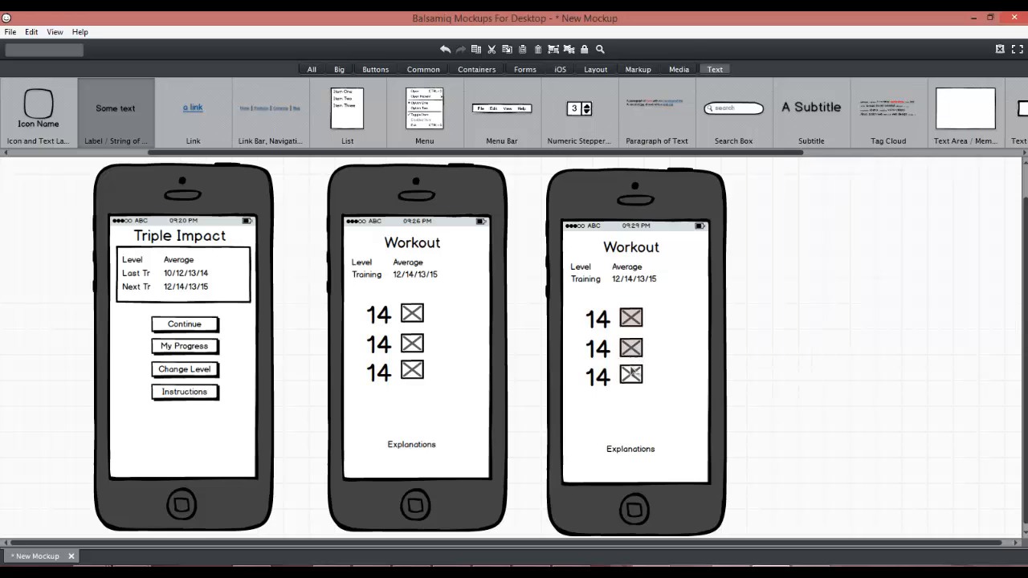
{"action": "left_click", "coordinate": [637, 392], "text": "shift"}
{"action": "left_click", "coordinate": [635, 371], "text": "shift"}
{"action": "left_click", "coordinate": [633, 350]}
{"action": "left_click", "coordinate": [635, 318]}
{"action": "left_click", "coordinate": [634, 363], "text": "shift"}
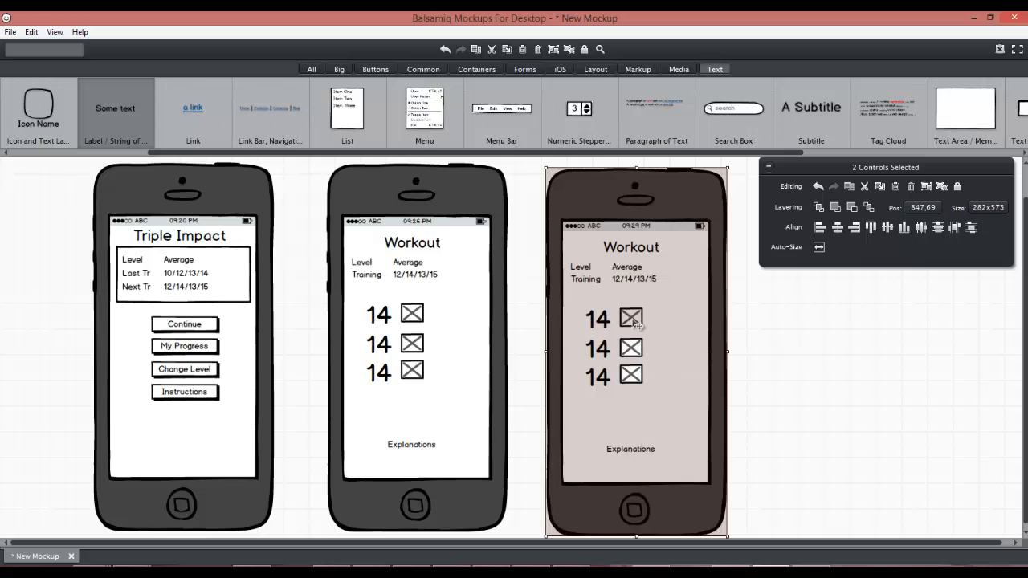
{"action": "left_click", "coordinate": [753, 339]}
Delete the three image placeholders and the two lower "14" titles from the third iPhone.
{"action": "left_click", "coordinate": [632, 319]}
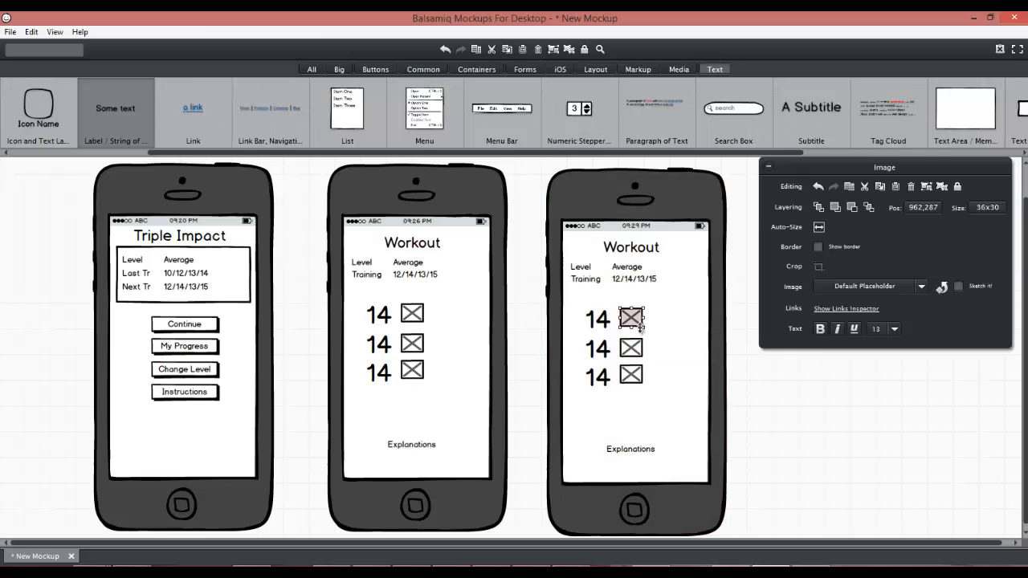
{"action": "left_click", "coordinate": [633, 349], "text": "shift"}
{"action": "left_click", "coordinate": [635, 387], "text": "shift"}
{"action": "left_click", "coordinate": [607, 379], "text": "shift"}
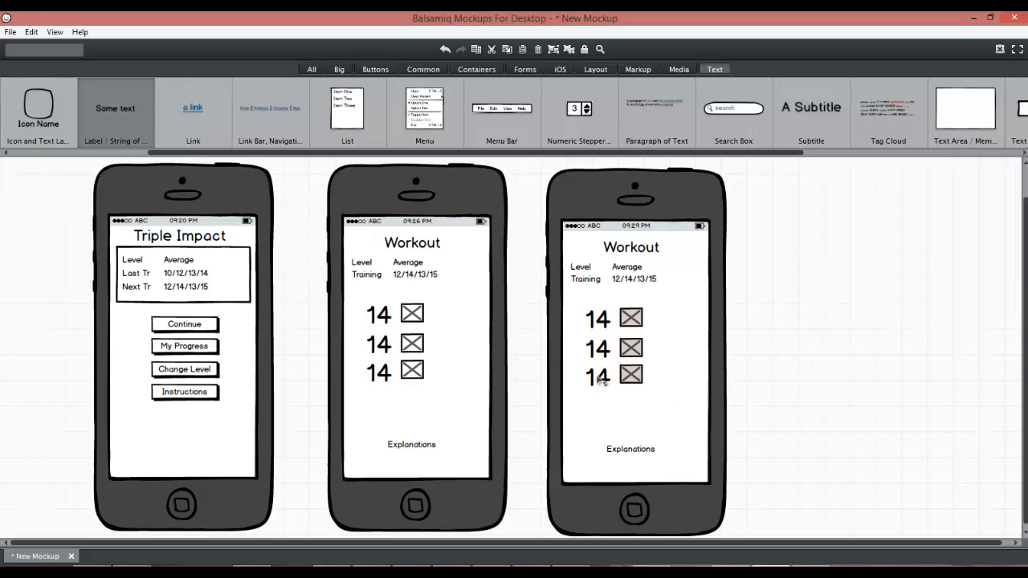
{"action": "left_click", "coordinate": [606, 352], "text": "shift"}
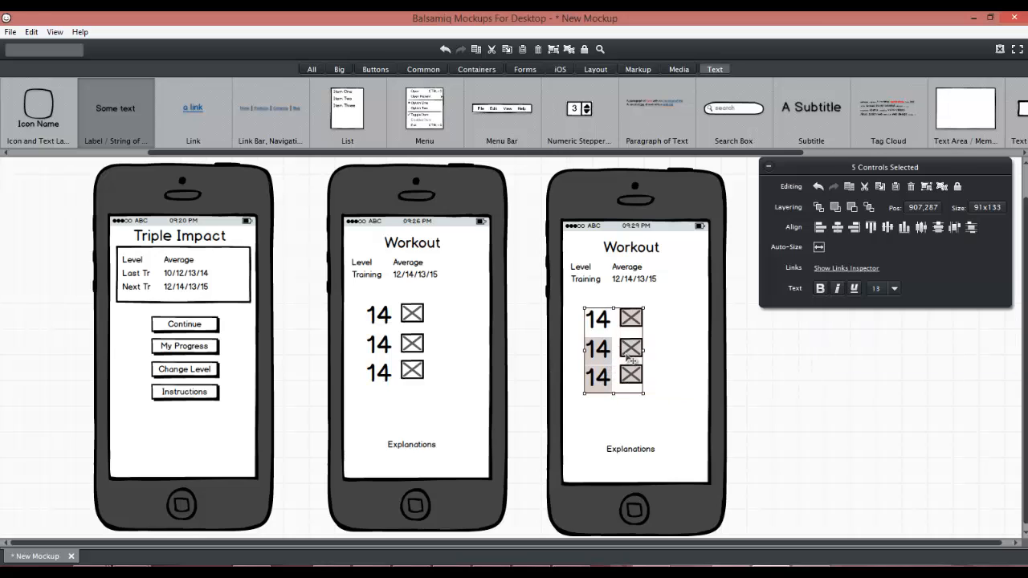
{"action": "key", "text": "Delete"}
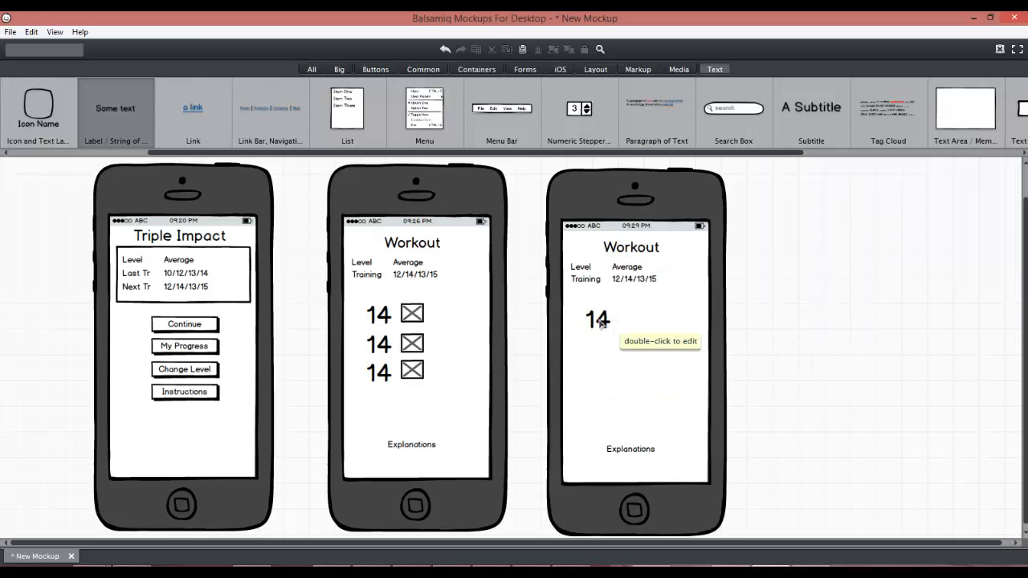
Move the remaining "14" on the third iPhone to the middle of its screen at 950,342 and set its text size to 60.
{"action": "left_click_drag", "start_coordinate": [604, 321], "coordinate": [636, 363]}
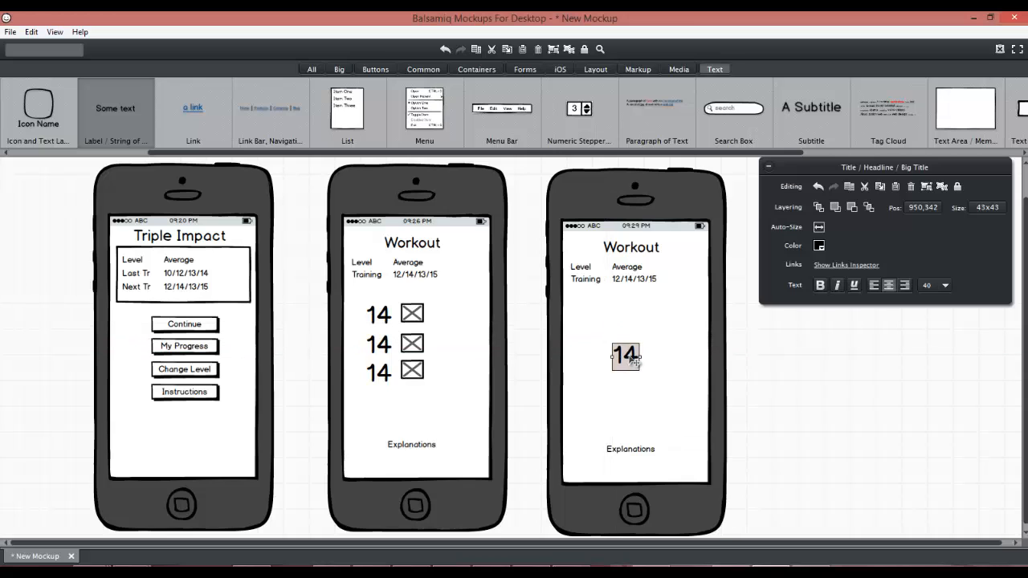
{"action": "left_click", "coordinate": [945, 287]}
{"action": "left_click", "coordinate": [930, 504]}
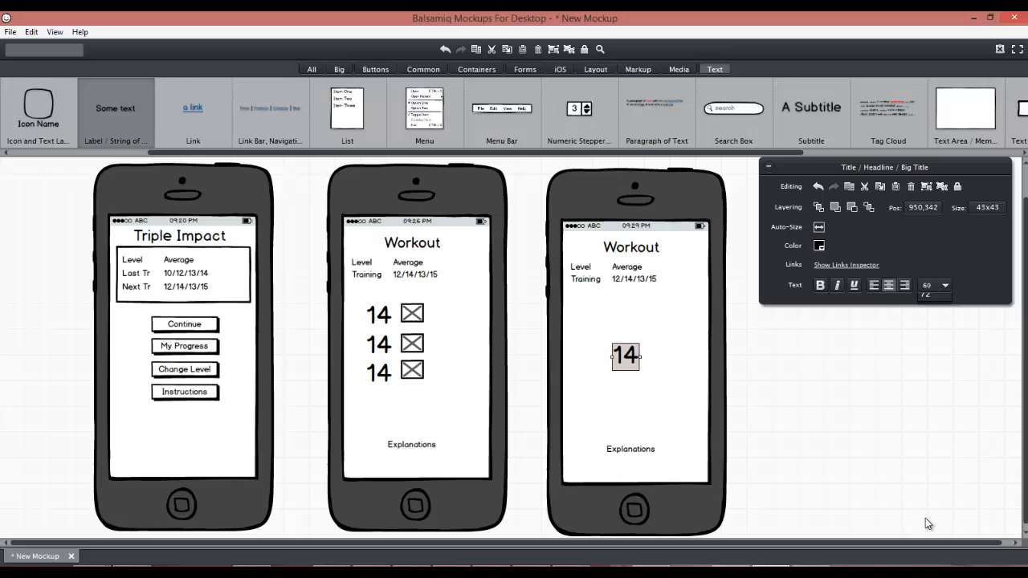
{"action": "left_click", "coordinate": [867, 433]}
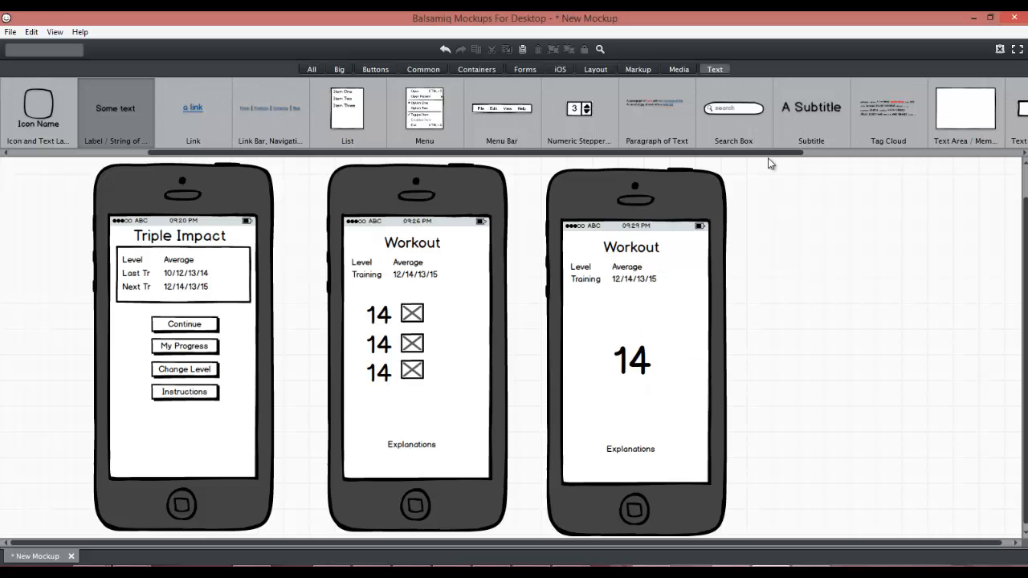
Add a fourth iPhone beside the third one at position 1178,70.
{"action": "left_click_drag", "start_coordinate": [774, 154], "coordinate": [624, 157]}
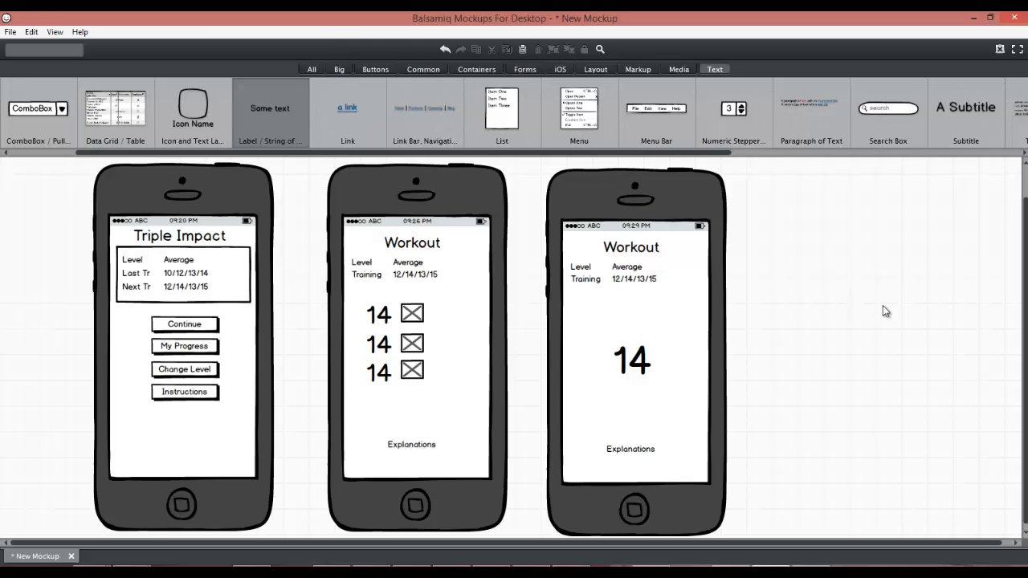
{"action": "left_click", "coordinate": [567, 71]}
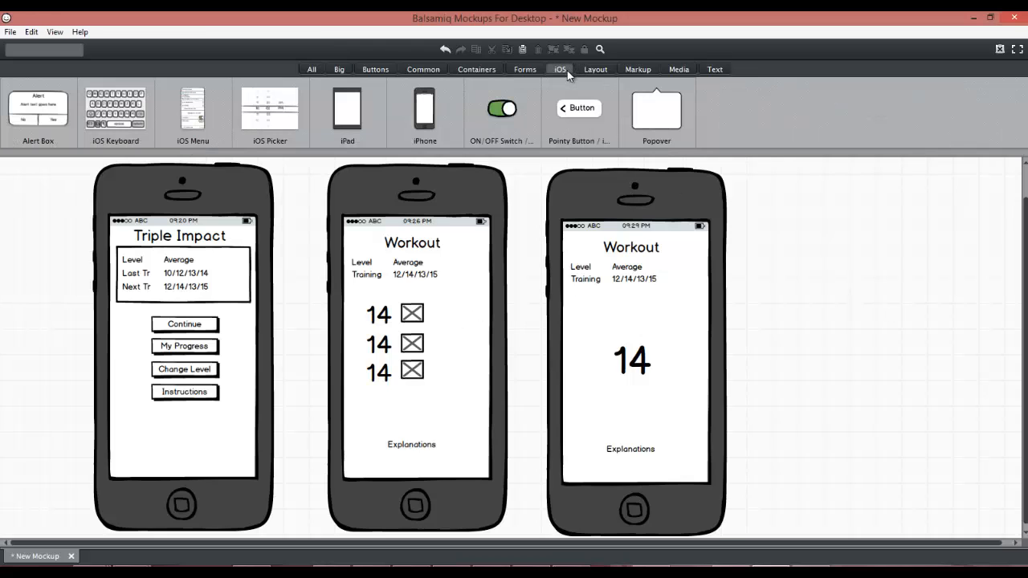
{"action": "left_click_drag", "start_coordinate": [425, 120], "coordinate": [771, 175]}
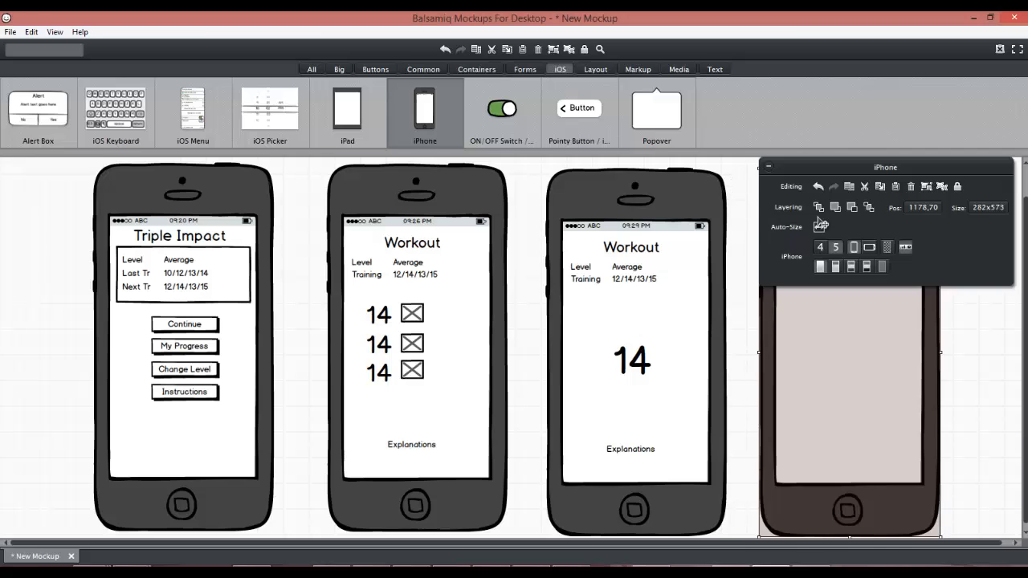
{"action": "left_click", "coordinate": [981, 356]}
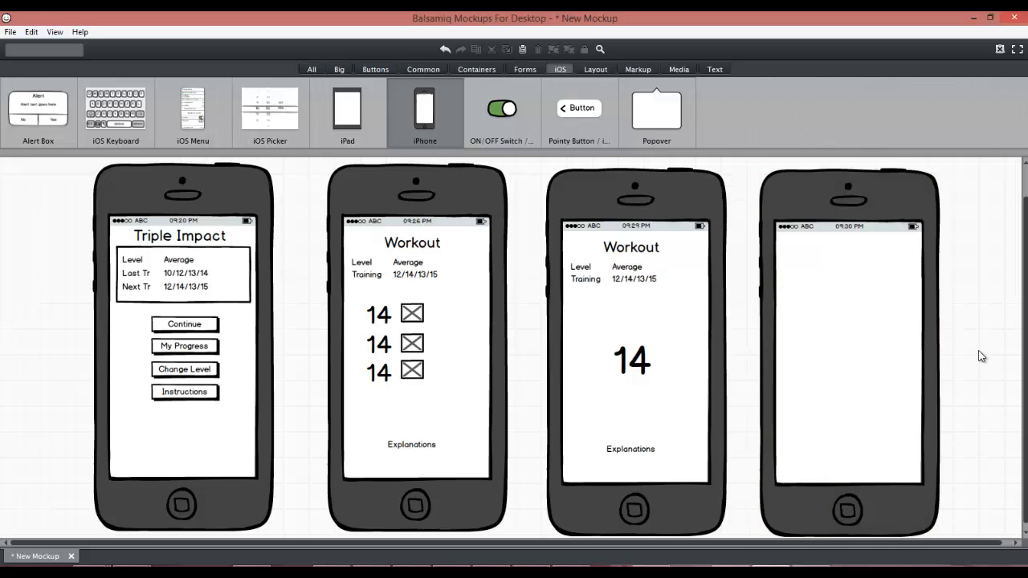
Duplicate the third iPhone's "Workout" title and place the copy at the top of the fourth iPhone's screen, at 1264,182.
{"action": "left_click", "coordinate": [620, 252]}
{"action": "key", "text": "ctrl+d"}
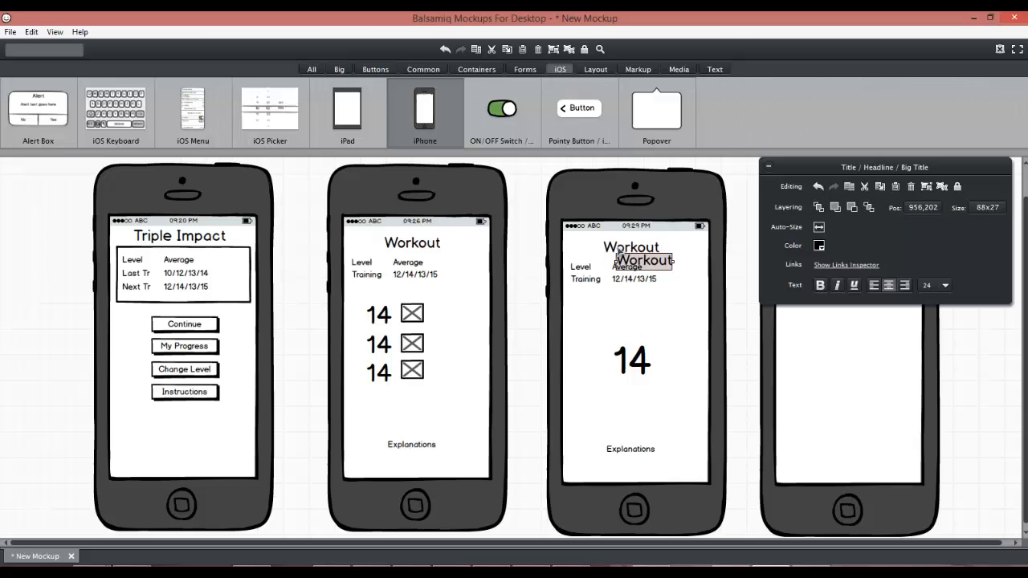
{"action": "left_click_drag", "start_coordinate": [669, 271], "coordinate": [863, 259]}
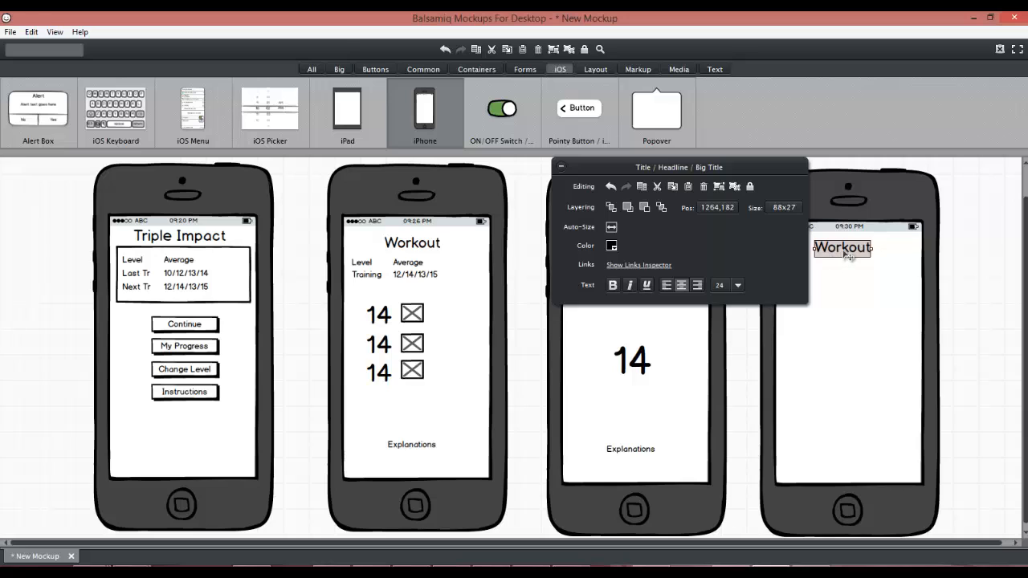
Change the fourth iPhone's title to "My Progress" and center it on the screen.
{"action": "double_click", "coordinate": [843, 254]}
{"action": "type", "text": "My "}
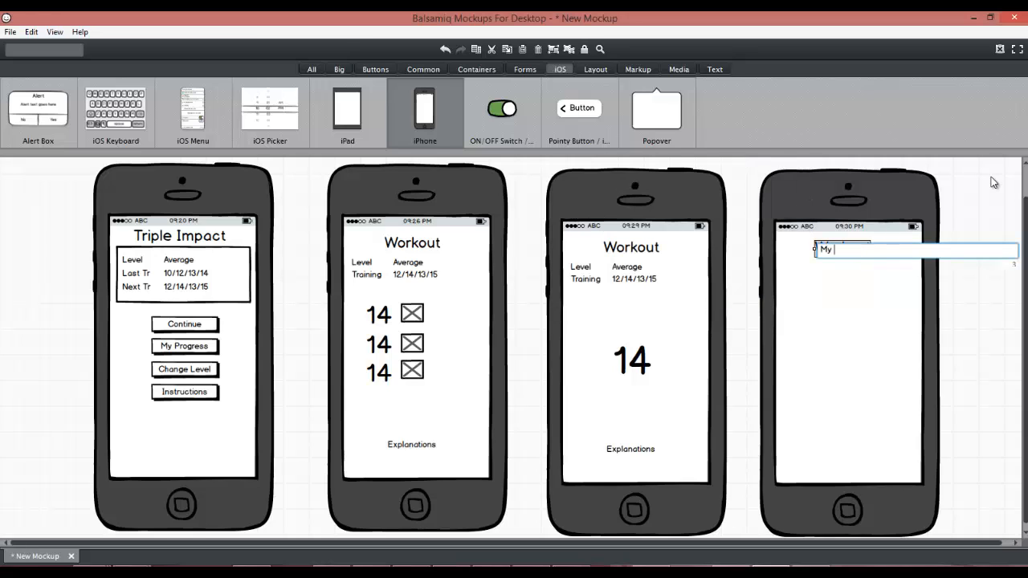
{"action": "type", "text": "Progress"}
{"action": "left_click", "coordinate": [991, 337]}
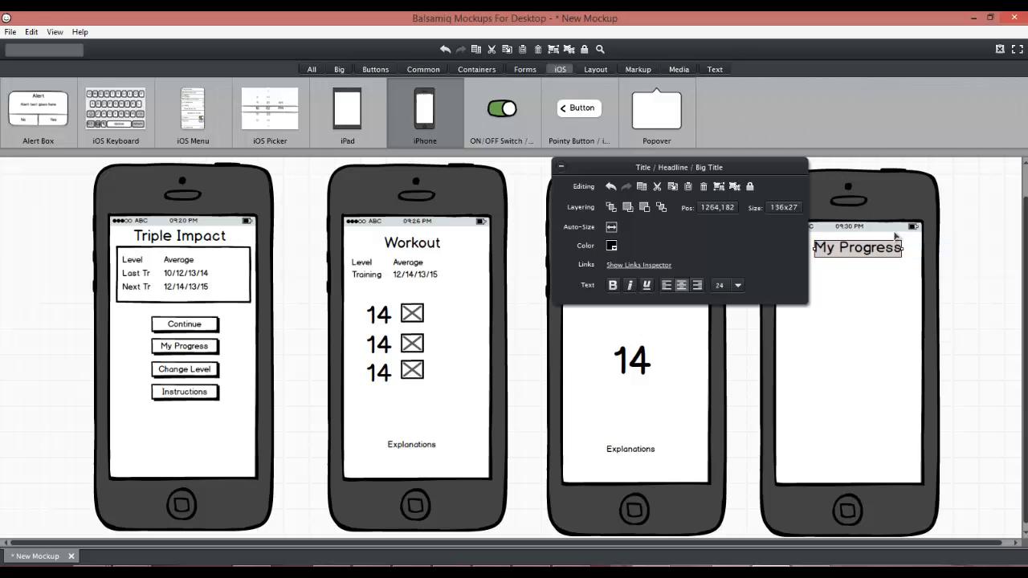
{"action": "left_click_drag", "start_coordinate": [874, 250], "coordinate": [866, 251]}
{"action": "left_click", "coordinate": [979, 327]}
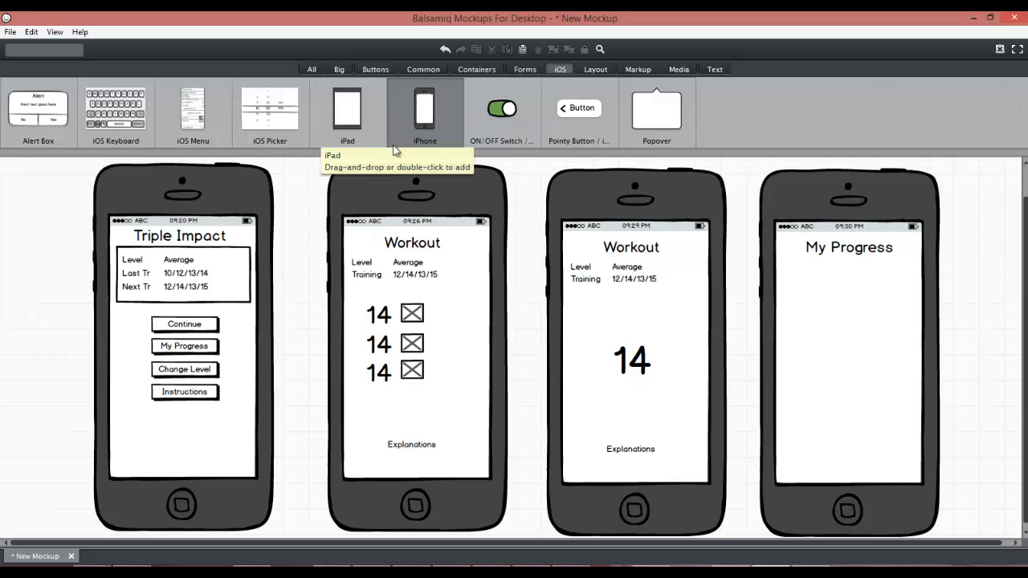
Add a Data Grid / Table control and place it below the "My Progress" title at 1211,234.
{"action": "left_click", "coordinate": [57, 51]}
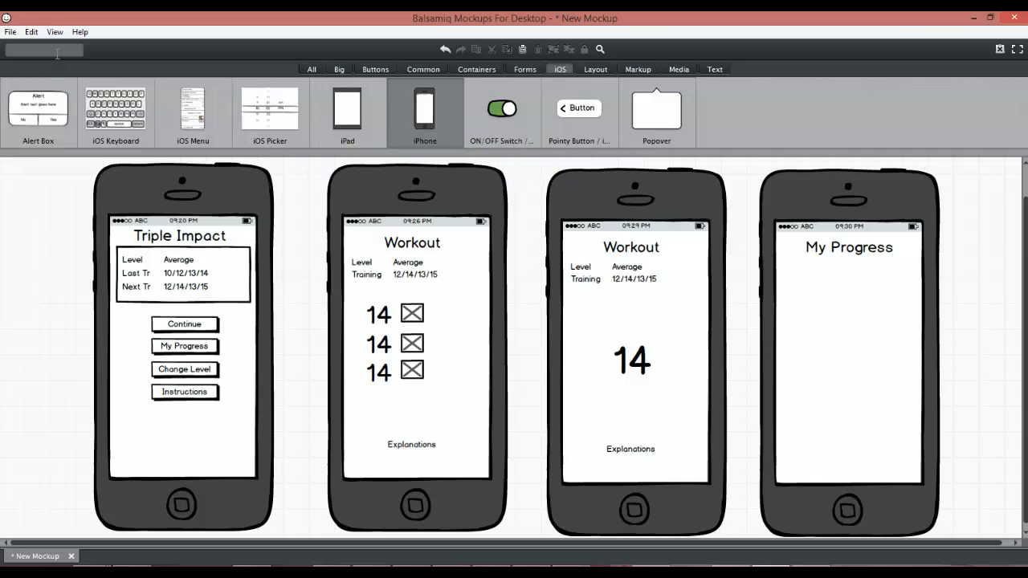
{"action": "type", "text": "table"}
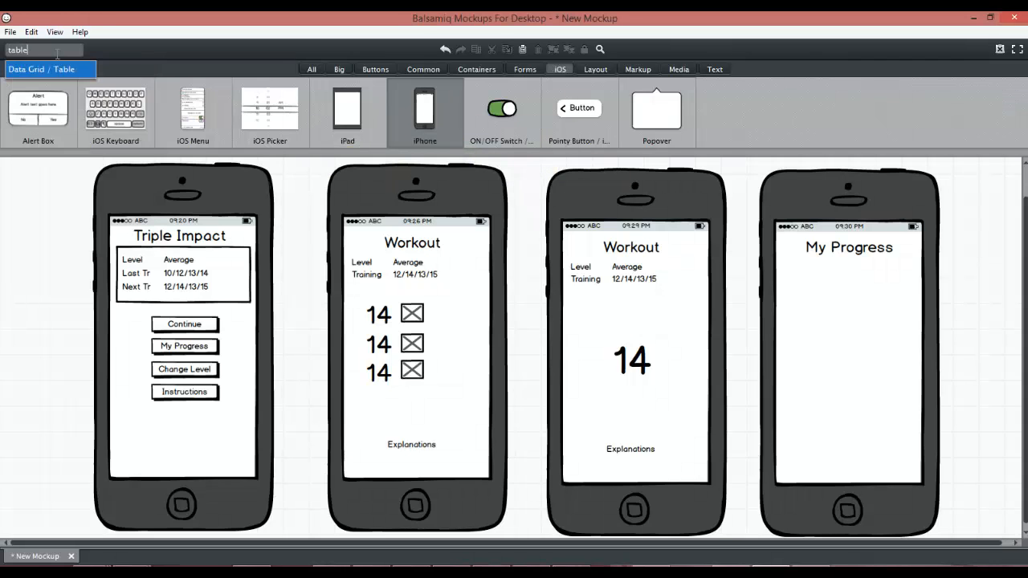
{"action": "left_click", "coordinate": [52, 68]}
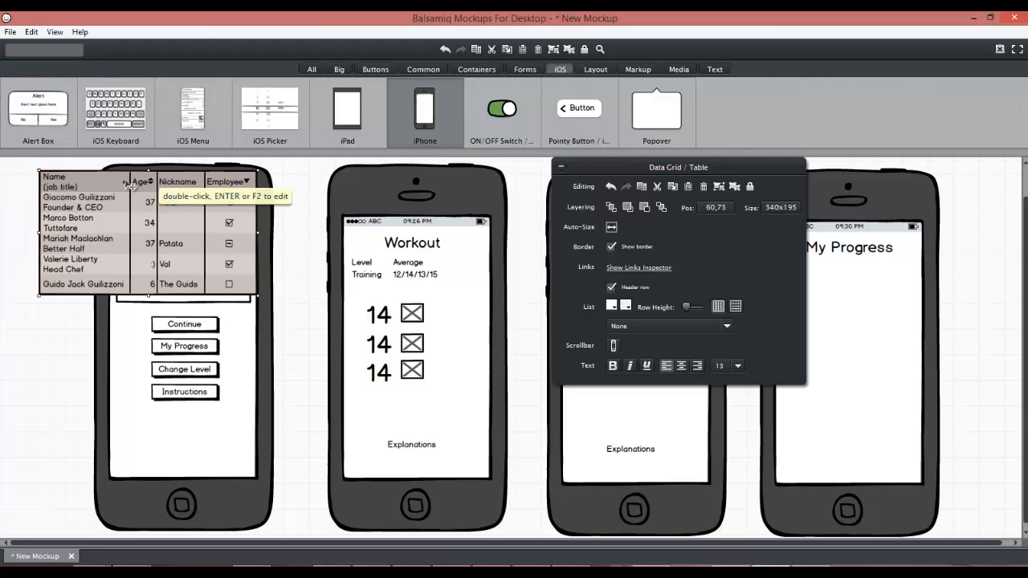
{"action": "left_click_drag", "start_coordinate": [131, 184], "coordinate": [834, 288]}
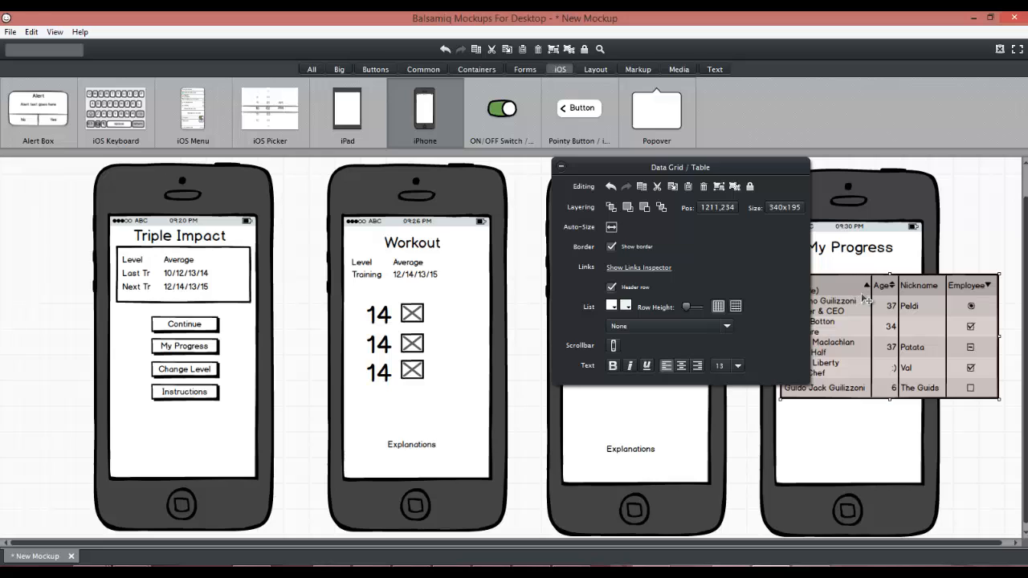
Try removing the "Nickname" and "Employee" headers from the table's data, and delete the table from the mockup.
{"action": "double_click", "coordinate": [873, 301]}
{"action": "left_click", "coordinate": [908, 354]}
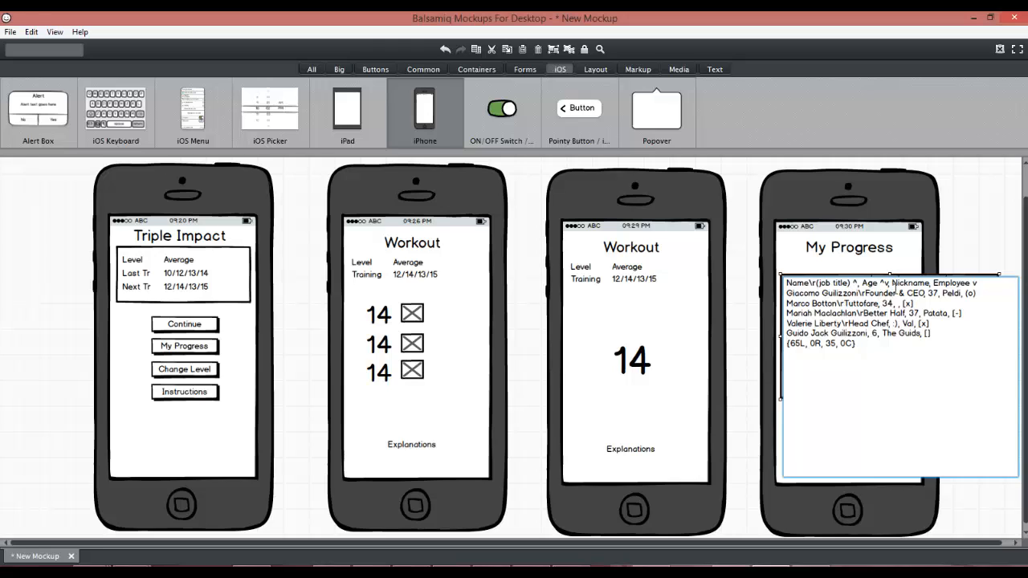
{"action": "left_click_drag", "start_coordinate": [892, 283], "coordinate": [974, 282]}
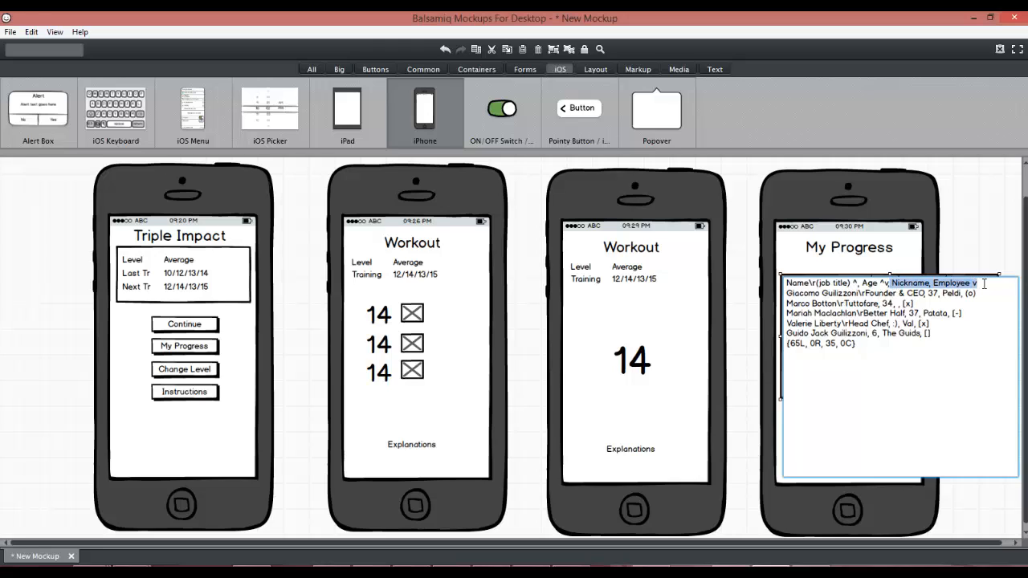
{"action": "key", "text": "BackSpace"}
{"action": "key", "text": "BackSpace"}
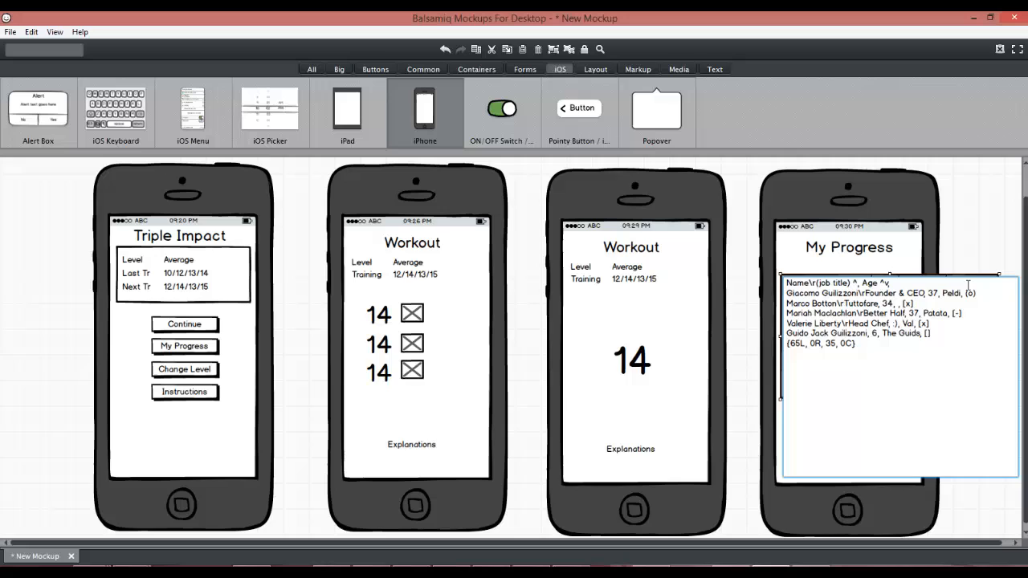
{"action": "left_click", "coordinate": [967, 239]}
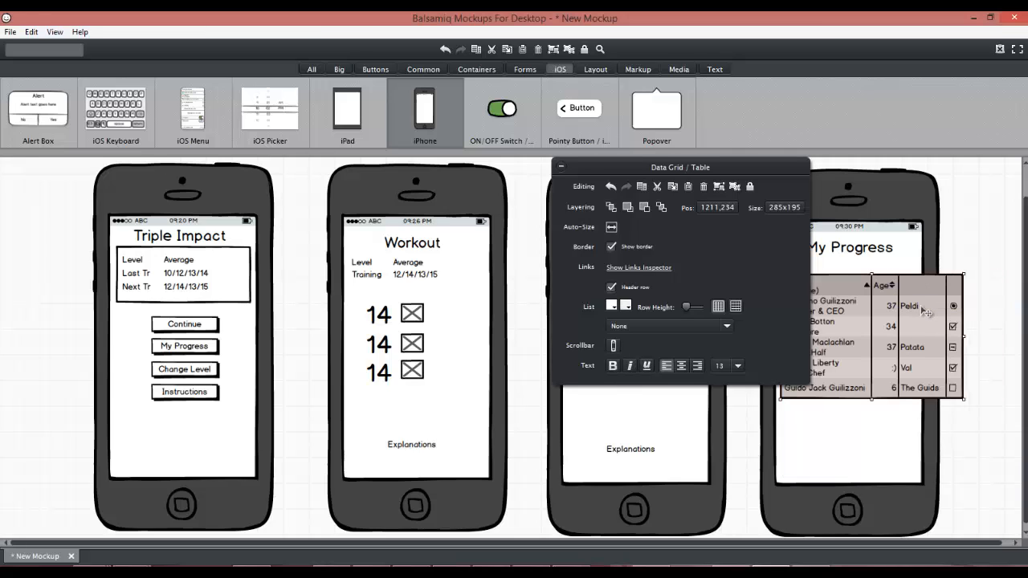
{"action": "key", "text": "Delete"}
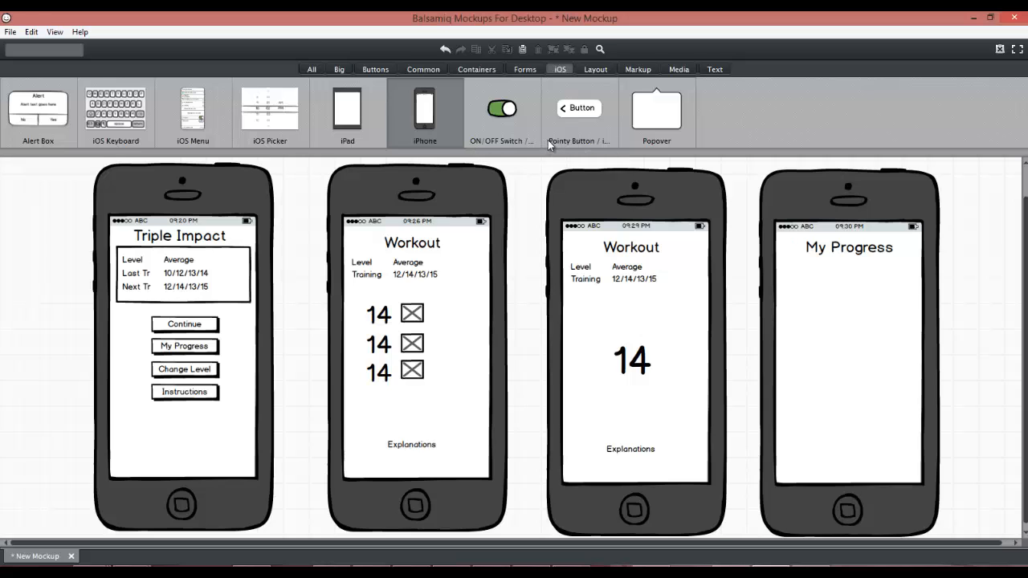
Add a 100x70 rectangle below the "My Progress" title on the fourth iPhone, at 1227,229.
{"action": "left_click", "coordinate": [340, 69]}
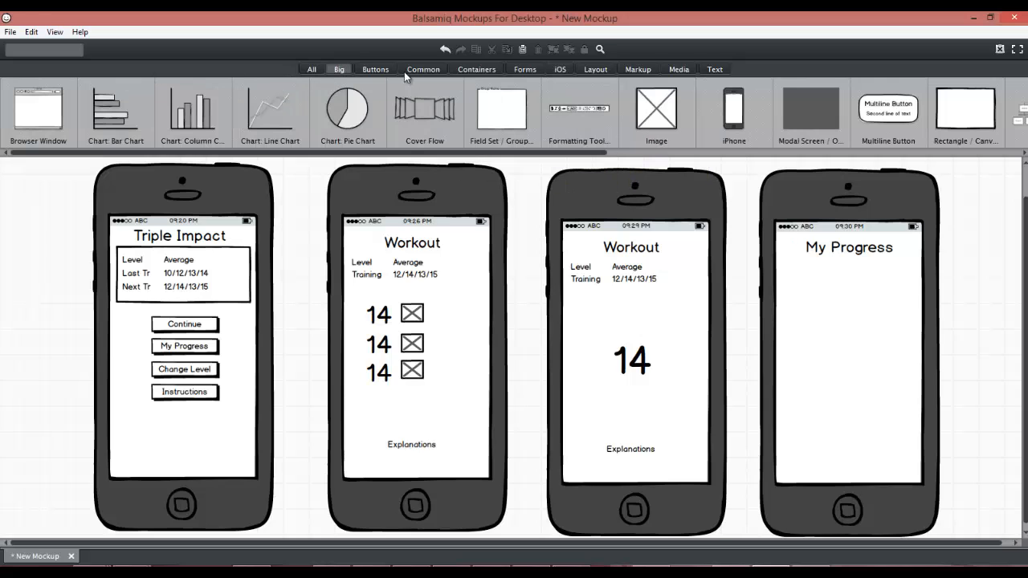
{"action": "left_click", "coordinate": [471, 71]}
{"action": "left_click_drag", "start_coordinate": [261, 117], "coordinate": [791, 276]}
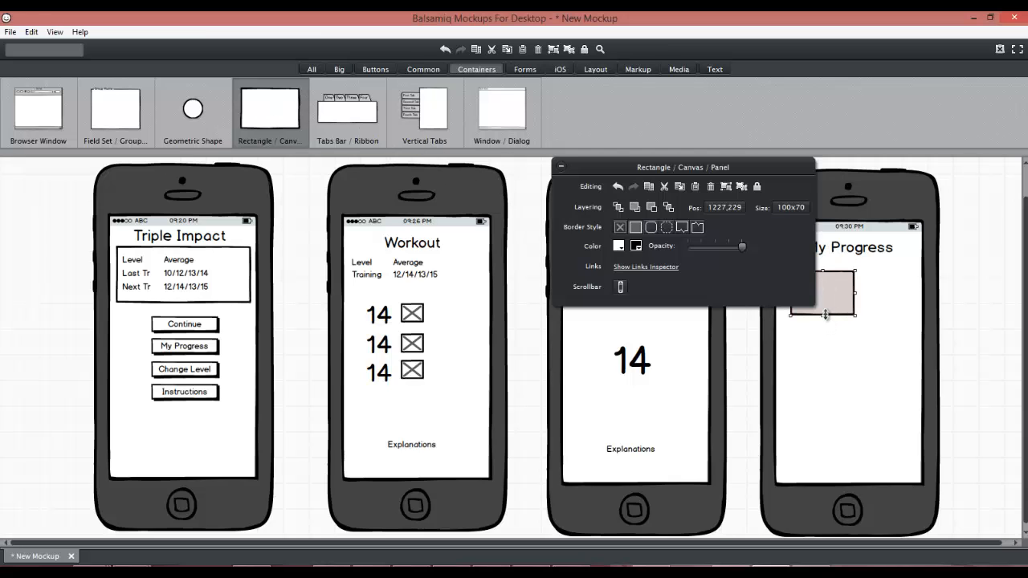
Resize the rectangle to 208x36 across the fourth iPhone's screen and add a "Week 1" label above its left end.
{"action": "left_click_drag", "start_coordinate": [824, 315], "coordinate": [891, 293]}
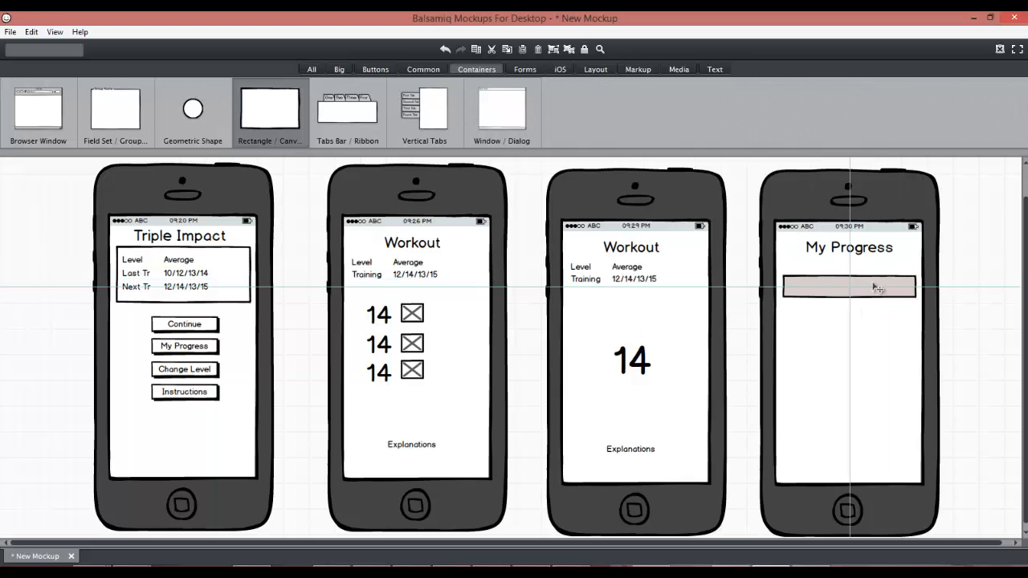
{"action": "left_click", "coordinate": [715, 70]}
{"action": "left_click_drag", "start_coordinate": [372, 125], "coordinate": [791, 280]}
{"action": "type", "text": "We"}
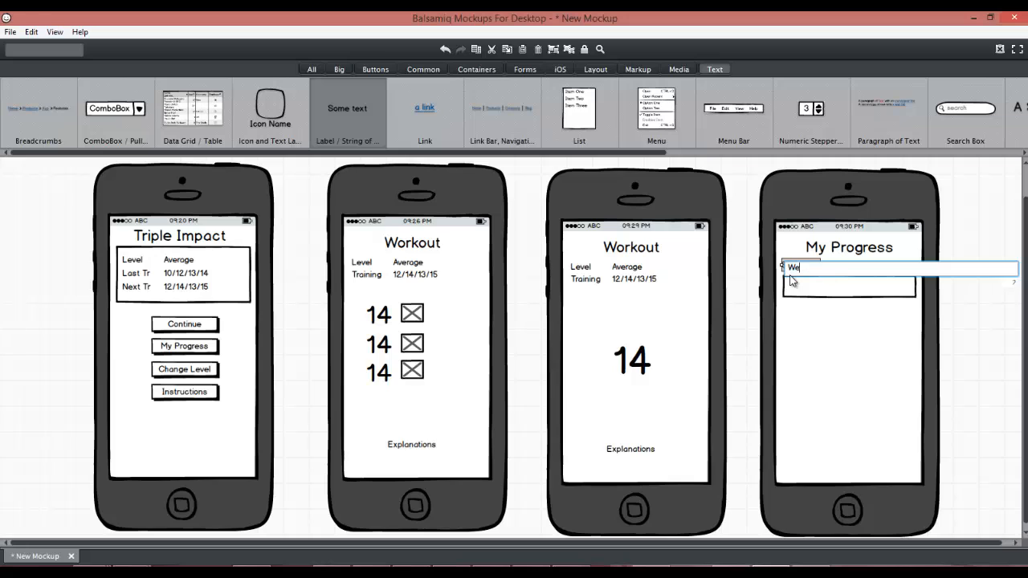
{"action": "type", "text": "ek 1"}
{"action": "key", "text": "Return"}
{"action": "left_click", "coordinate": [994, 348]}
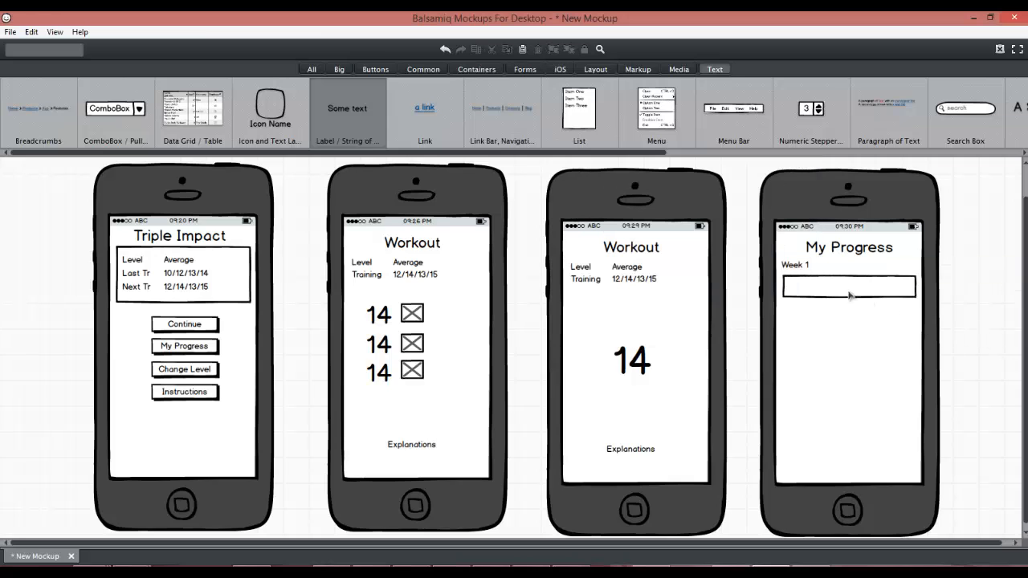
Move the rectangle to 1213,236 so its left edge lines up with the "Week 1" label.
{"action": "left_click", "coordinate": [821, 288]}
{"action": "left_click_drag", "start_coordinate": [818, 286], "coordinate": [821, 291]}
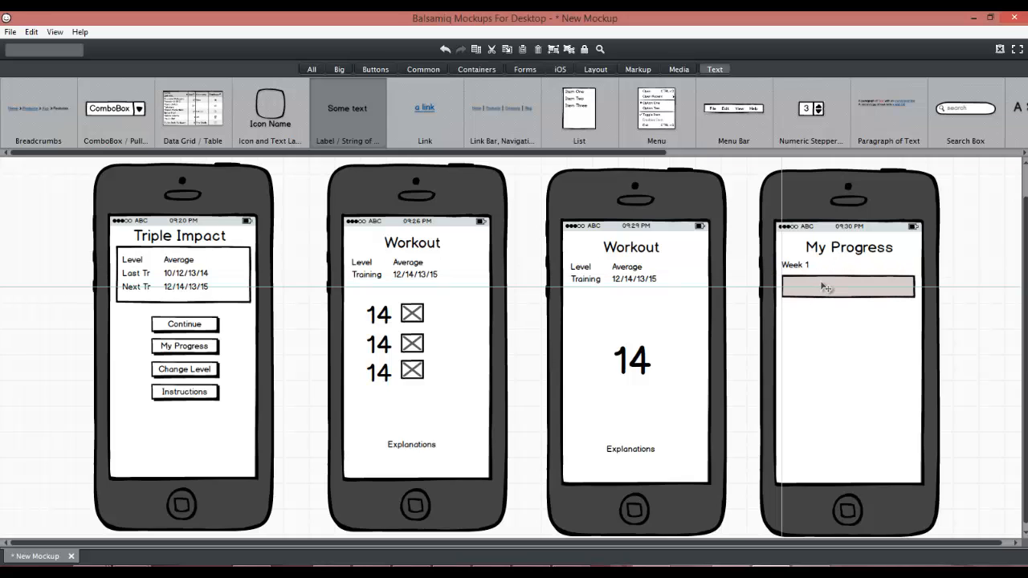
{"action": "left_click", "coordinate": [998, 343]}
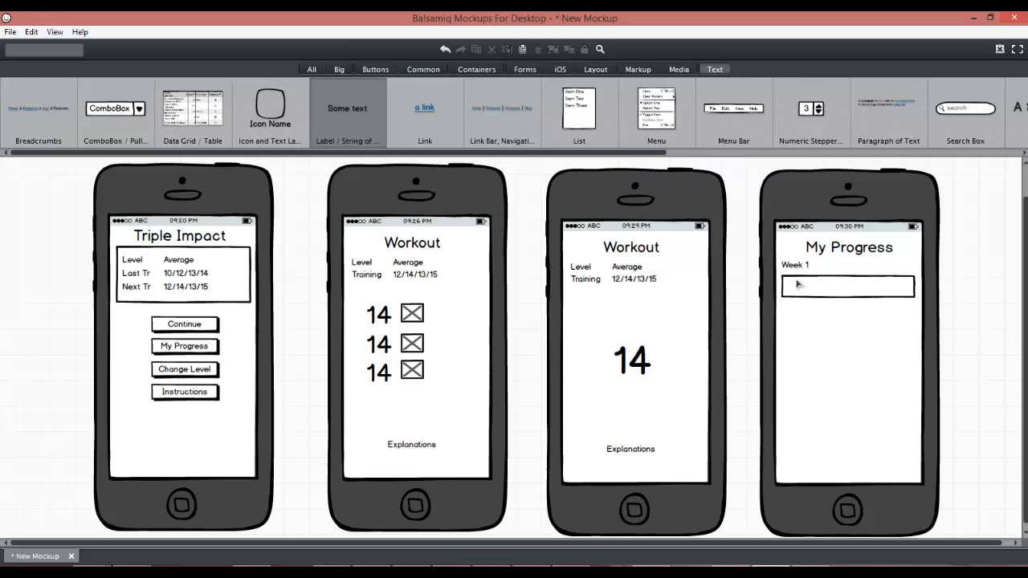
Copy the "12/14/13/15" label from the Triple Impact screen into the left end of the Week 1 rectangle, at 1220,244.
{"action": "left_click", "coordinate": [186, 287]}
{"action": "key", "text": "ctrl+c"}
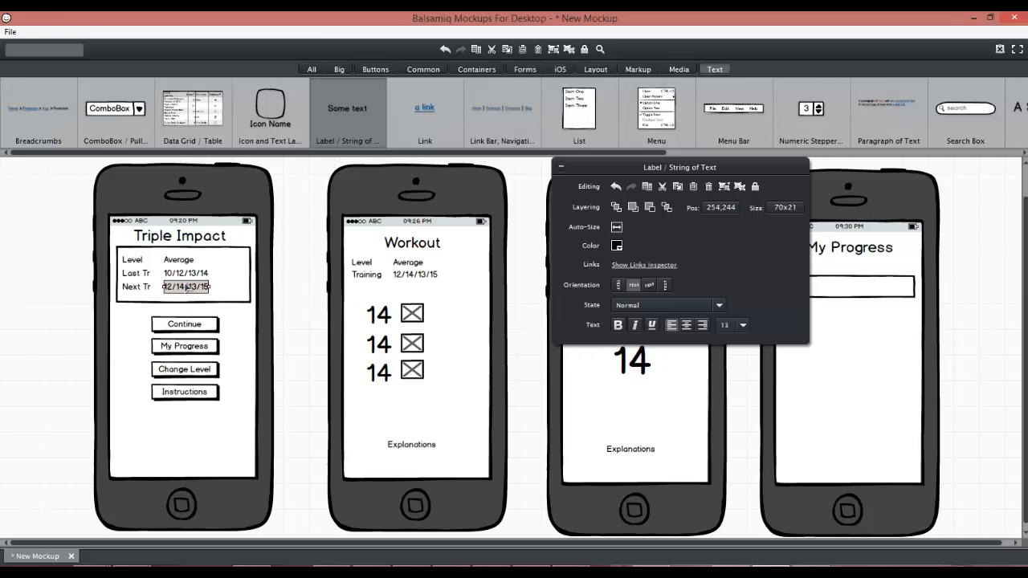
{"action": "key", "text": "ctrl+v"}
{"action": "left_click_drag", "start_coordinate": [214, 299], "coordinate": [825, 292]}
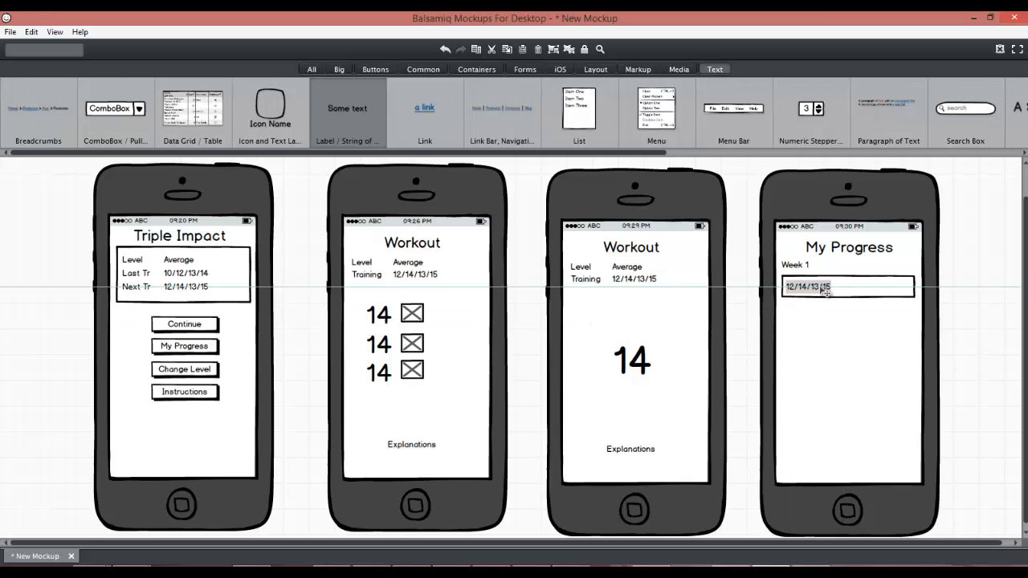
{"action": "left_click_drag", "start_coordinate": [824, 293], "coordinate": [827, 292]}
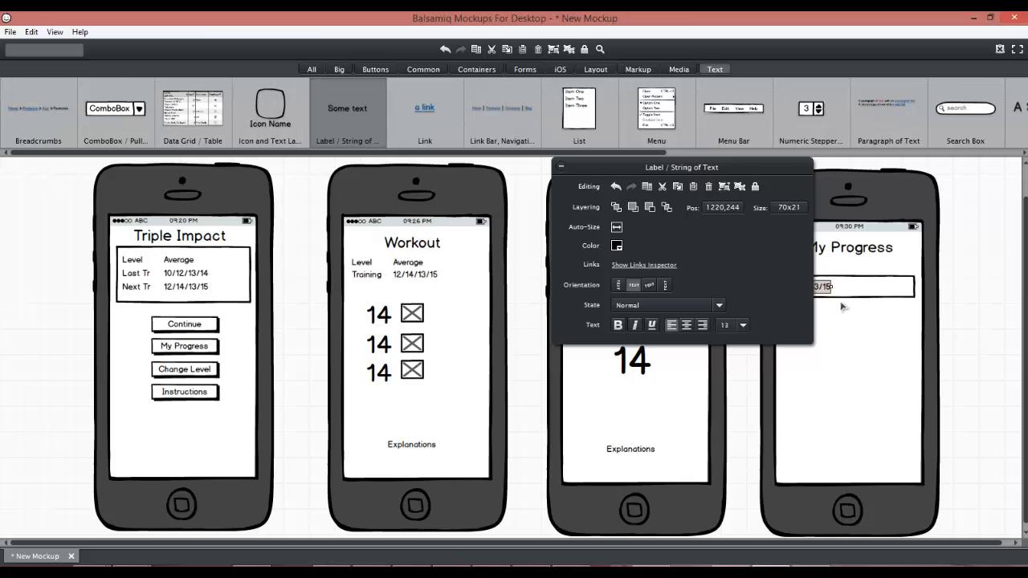
Paste another copy of the label at the right end of the rectangle and change its text to "12 Dec 2014".
{"action": "key", "text": "ctrl+v"}
{"action": "left_click_drag", "start_coordinate": [223, 318], "coordinate": [904, 287]}
{"action": "double_click", "coordinate": [904, 285]}
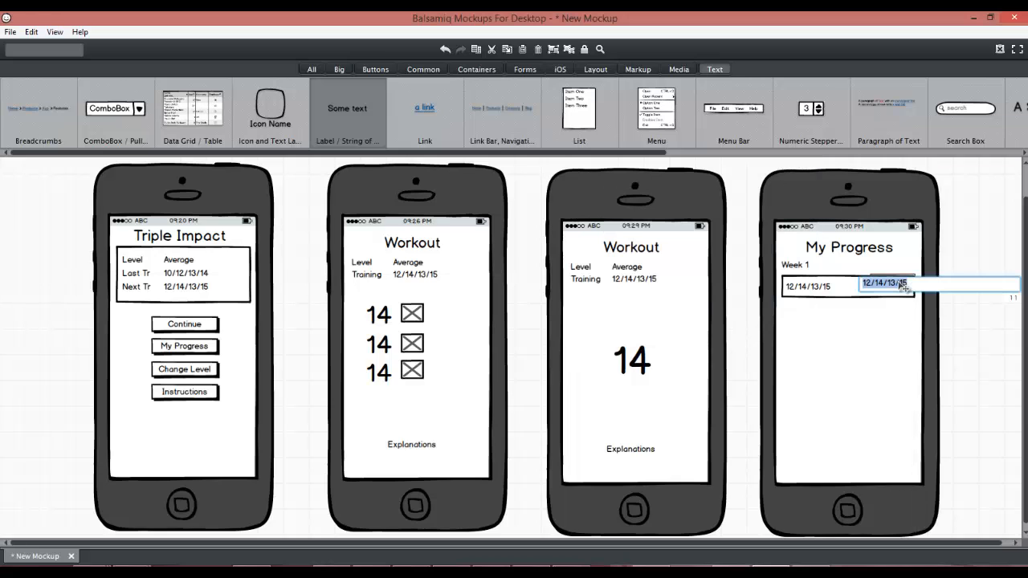
{"action": "type", "text": "12 Dec 2014"}
{"action": "key", "text": "Return"}
{"action": "left_click_drag", "start_coordinate": [910, 285], "coordinate": [906, 288]}
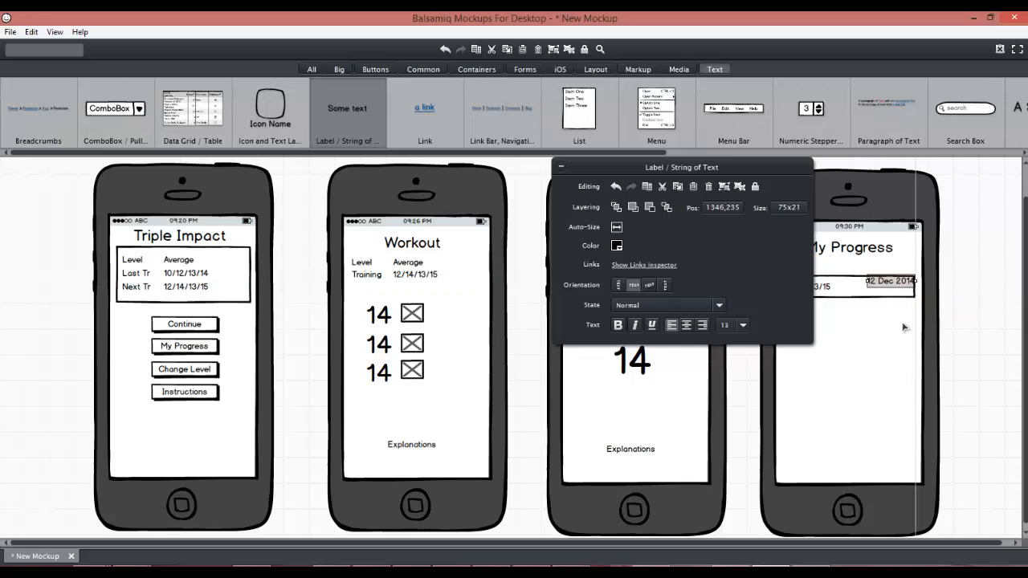
{"action": "left_click", "coordinate": [999, 371]}
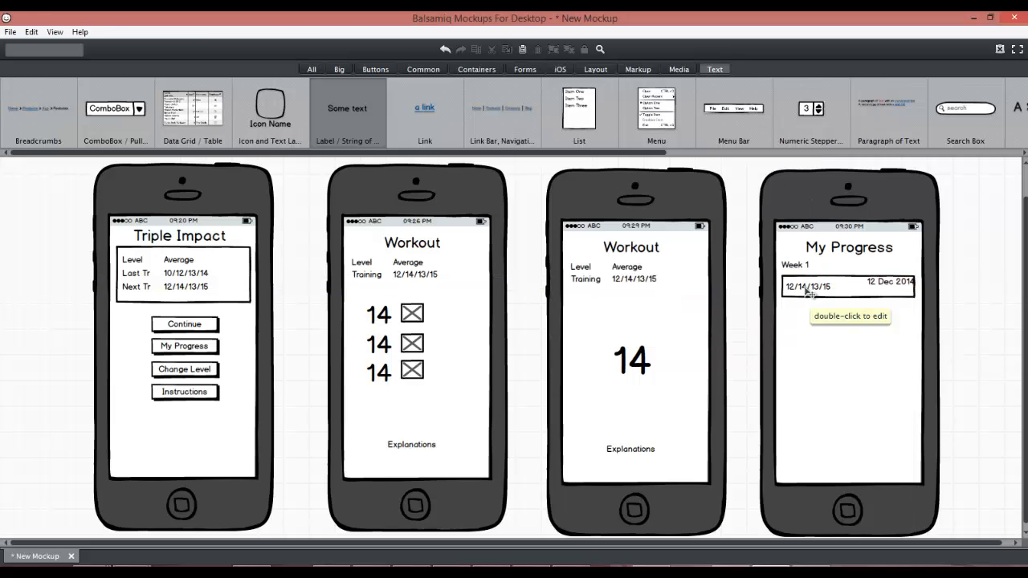
Lower the "12/14/13/15" label in the rectangle to 1220,248 and place a copy of the first screen's "Average" label above it.
{"action": "left_click_drag", "start_coordinate": [801, 300], "coordinate": [807, 290]}
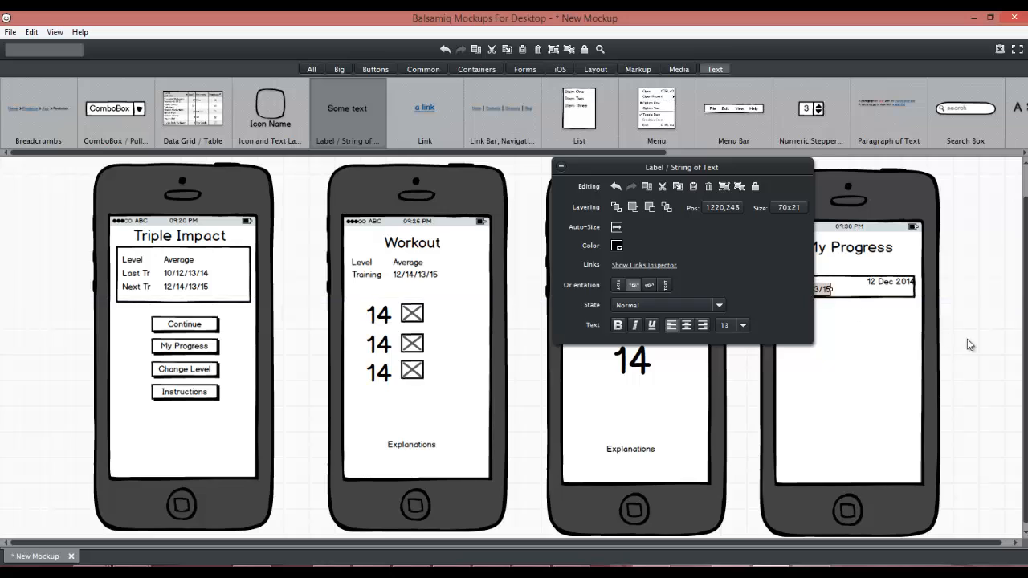
{"action": "left_click", "coordinate": [967, 339]}
{"action": "left_click", "coordinate": [187, 262]}
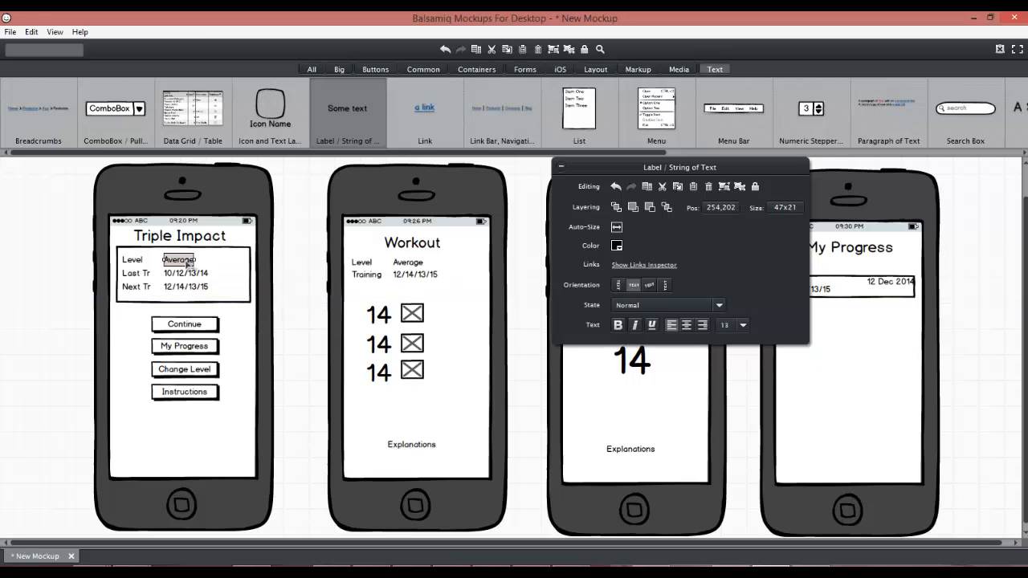
{"action": "key", "text": "ctrl+c"}
{"action": "key", "text": "ctrl+v"}
{"action": "left_click_drag", "start_coordinate": [197, 275], "coordinate": [797, 284]}
{"action": "left_click", "coordinate": [983, 324]}
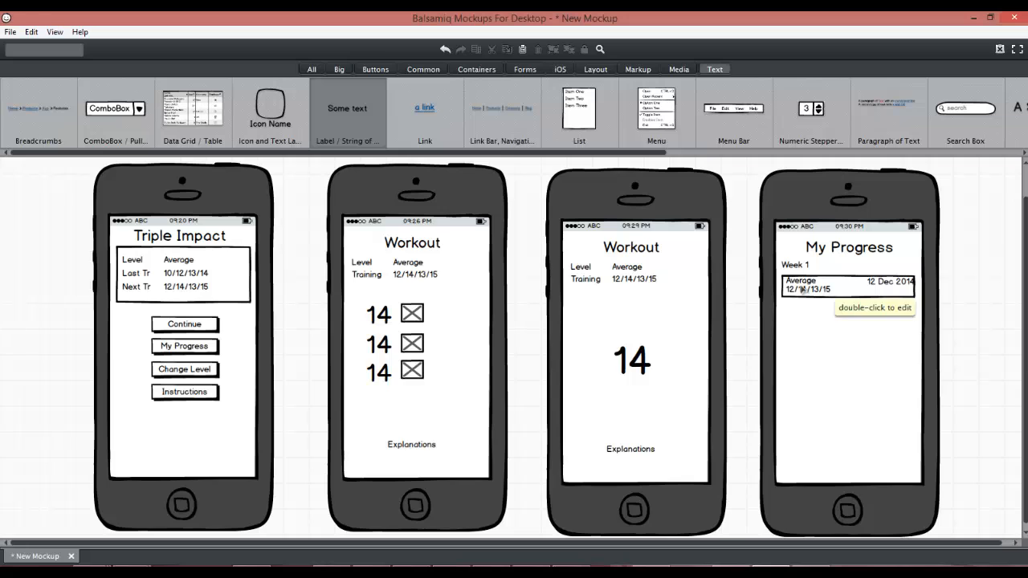
Duplicate the Week 1 rectangle with its three labels and place the copy directly below it, at 1213,272.
{"action": "left_click", "coordinate": [841, 293]}
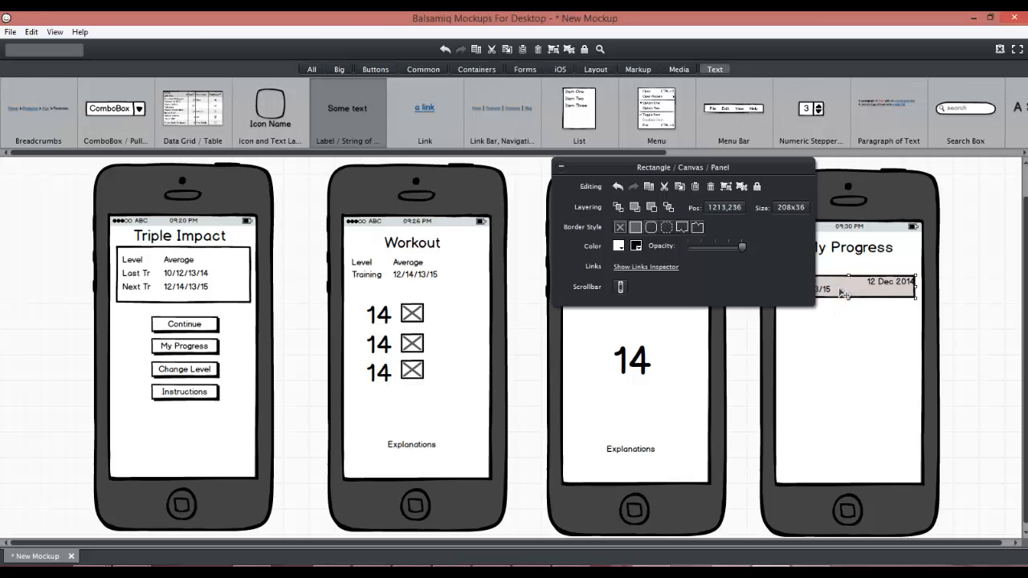
{"action": "left_click", "coordinate": [880, 287], "text": "shift"}
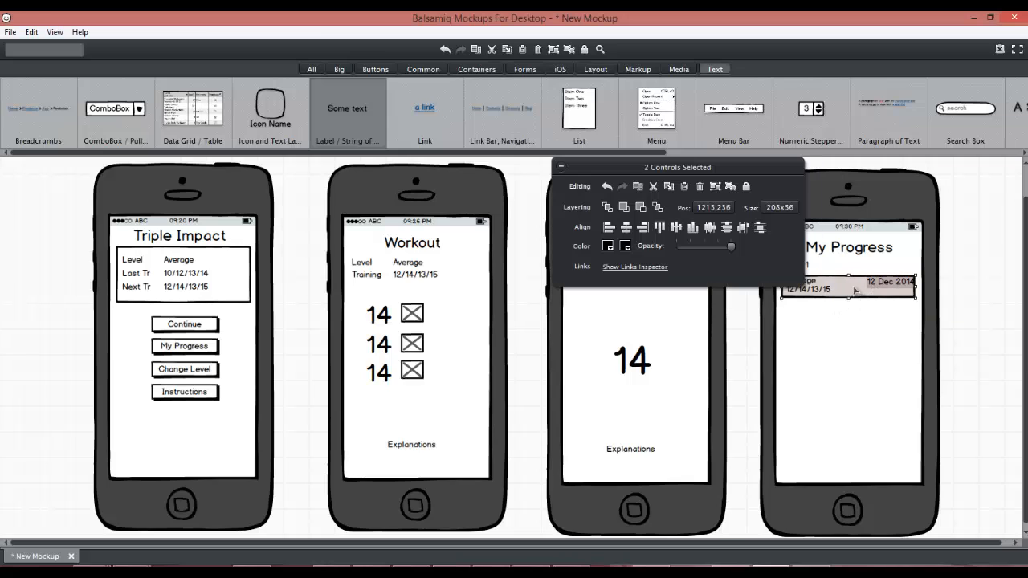
{"action": "left_click", "coordinate": [823, 291], "text": "shift"}
{"action": "left_click", "coordinate": [819, 295], "text": "shift"}
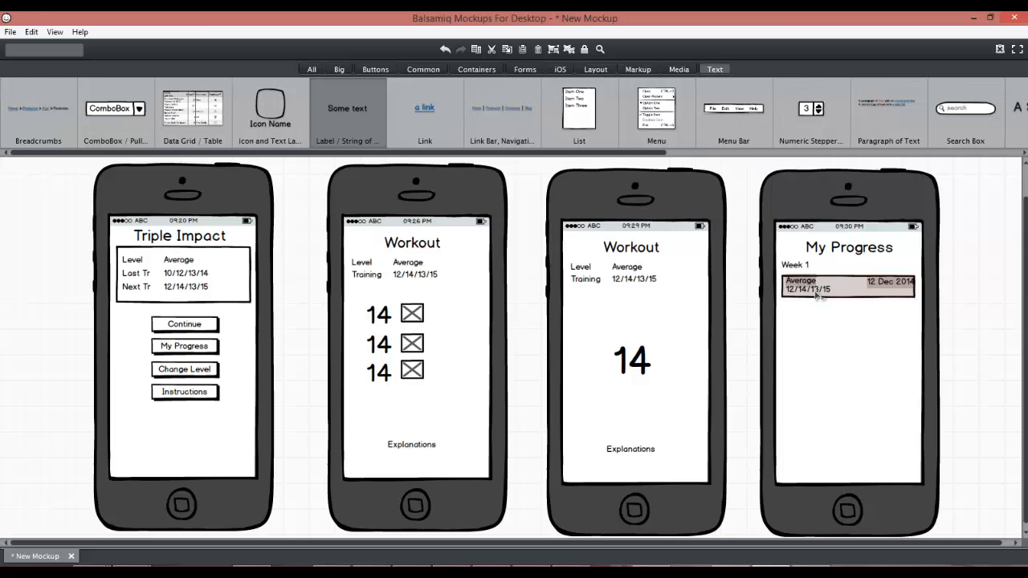
{"action": "left_click_drag", "start_coordinate": [817, 296], "coordinate": [844, 312]}
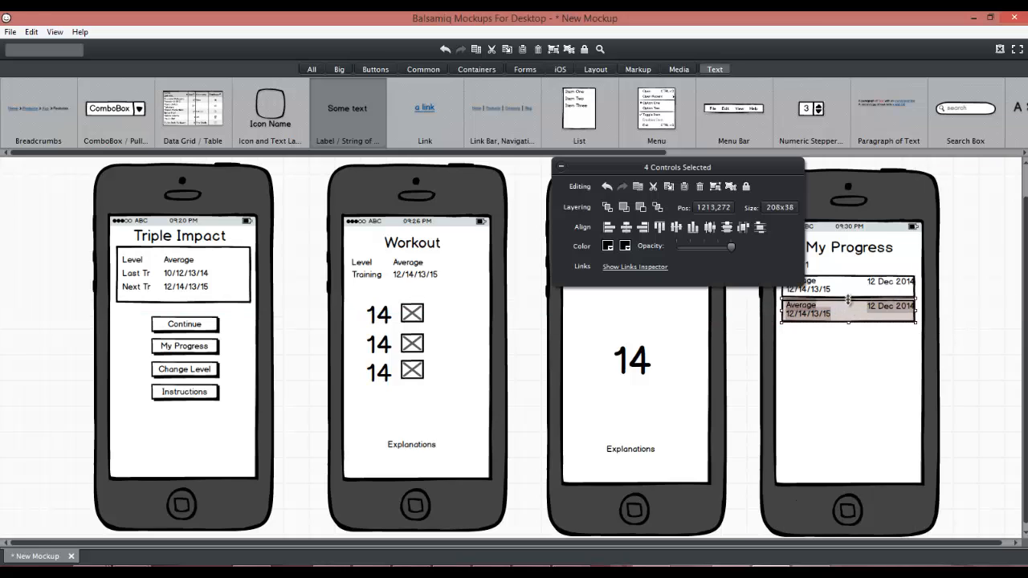
{"action": "left_click", "coordinate": [960, 281]}
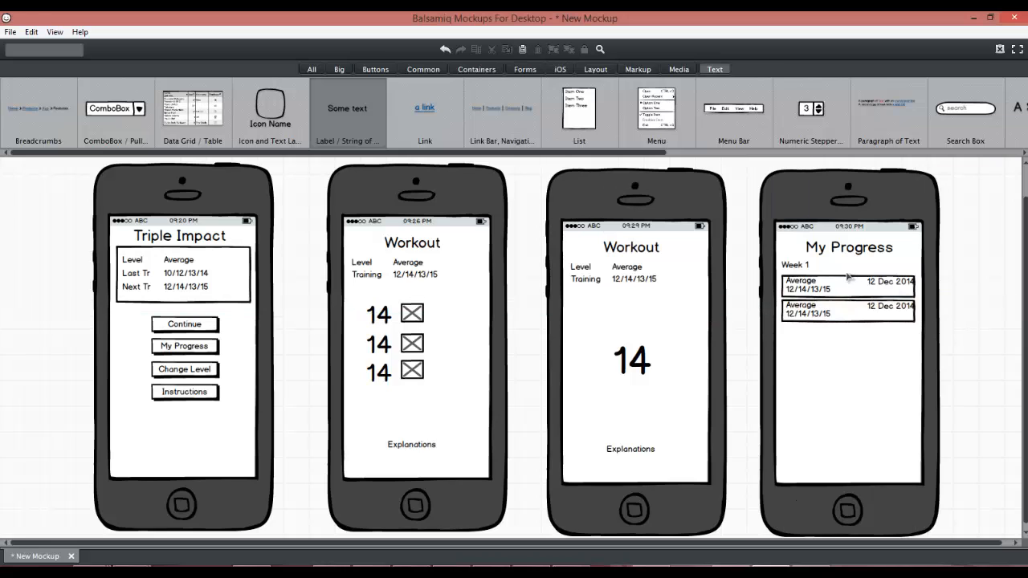
Select the "Week 1" label together with the rectangles and labels of the two rows below it.
{"action": "left_click", "coordinate": [803, 266]}
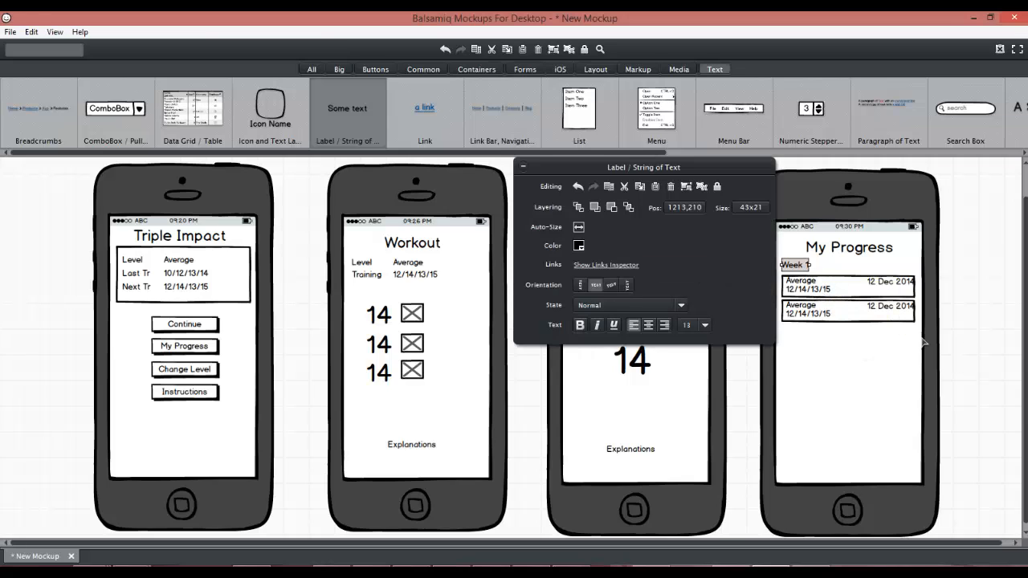
{"action": "left_click", "coordinate": [878, 294], "text": "shift"}
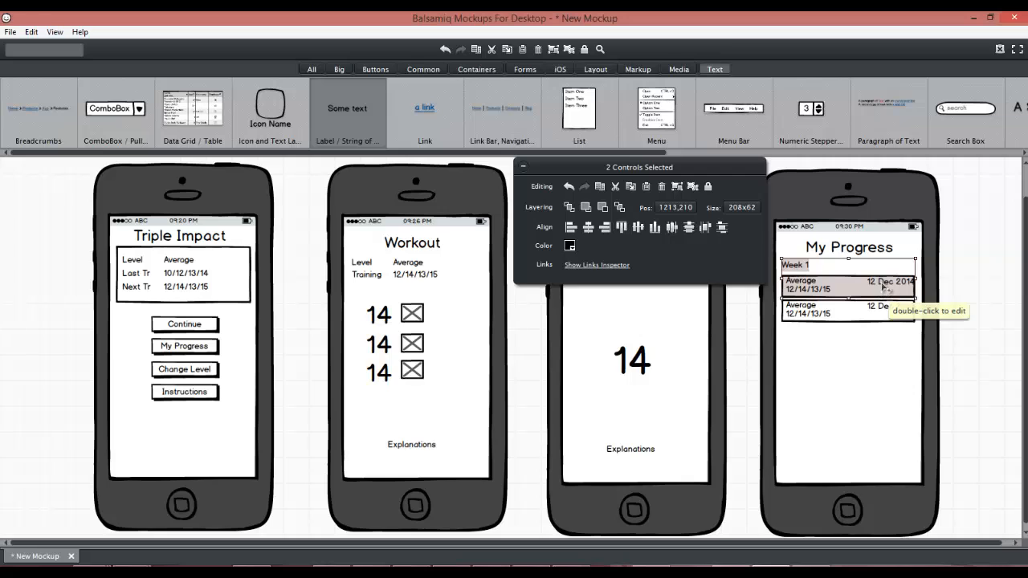
{"action": "left_click", "coordinate": [812, 312], "text": "shift"}
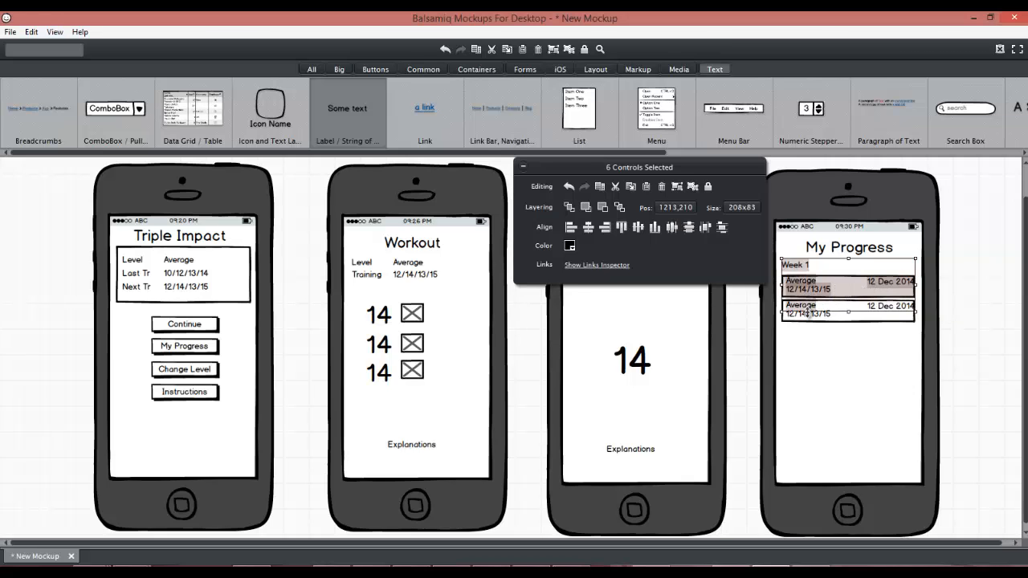
{"action": "left_click", "coordinate": [814, 319], "text": "shift"}
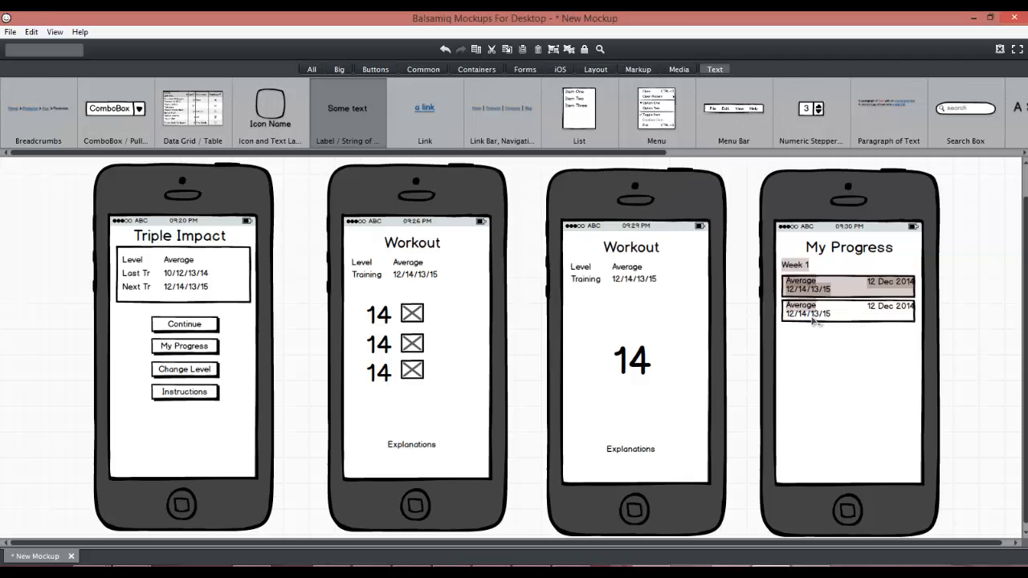
{"action": "left_click", "coordinate": [874, 310], "text": "shift"}
{"action": "key", "text": "ctrl+d"}
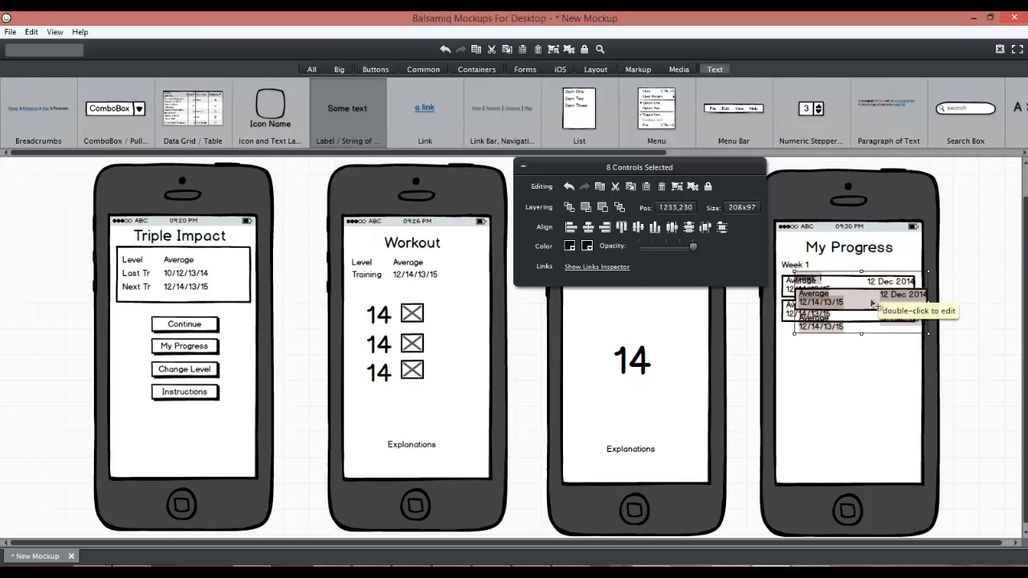
{"action": "left_click_drag", "start_coordinate": [874, 301], "coordinate": [868, 330]}
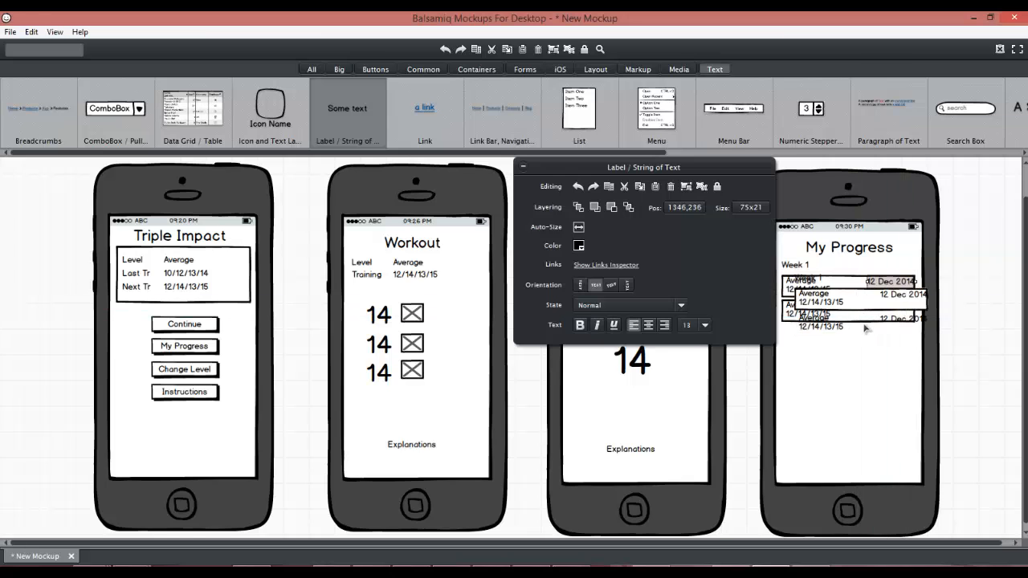
{"action": "key", "text": "ctrl+z"}
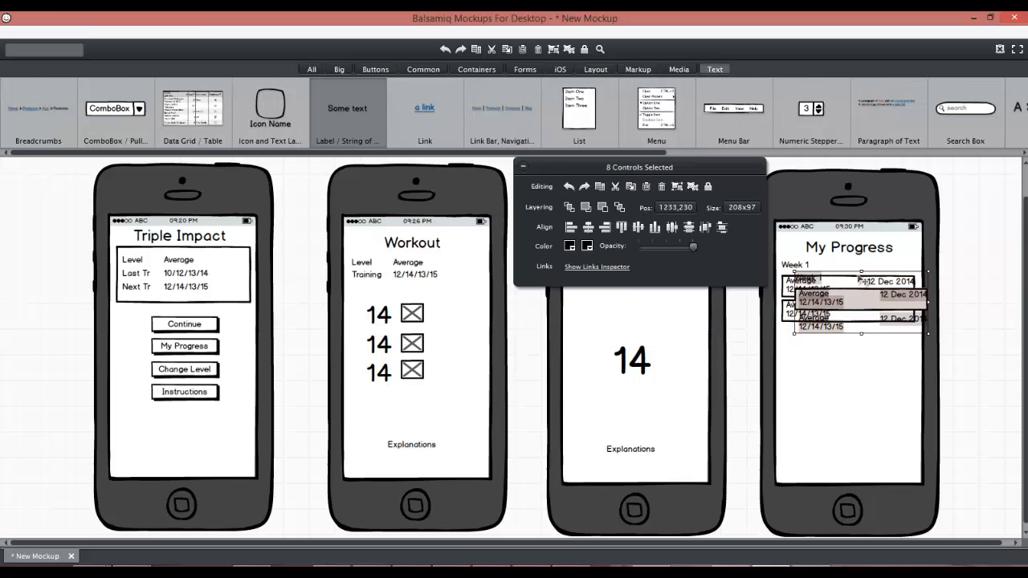
{"action": "left_click", "coordinate": [855, 300]}
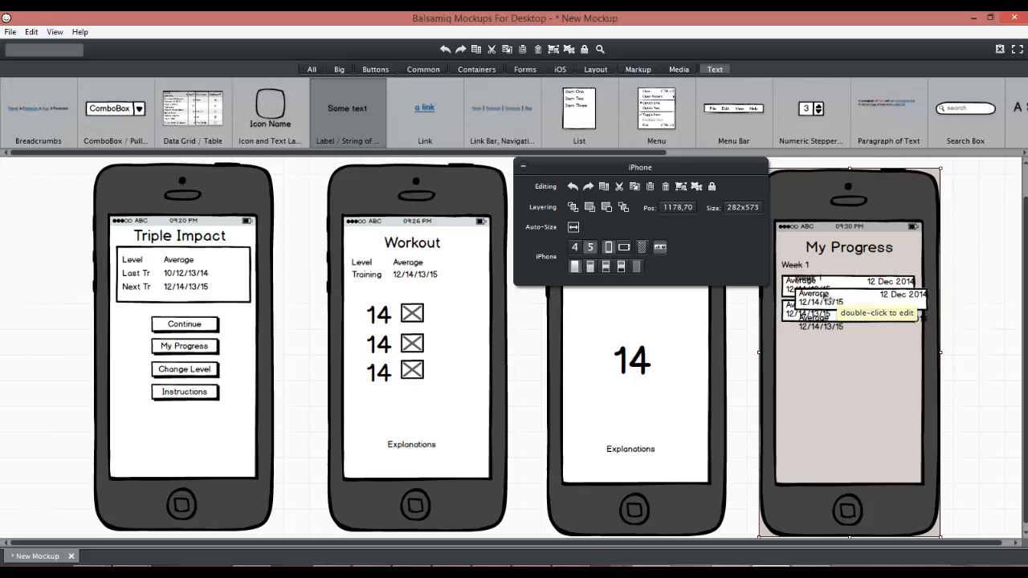
{"action": "key", "text": "ctrl+z"}
{"action": "key", "text": "ctrl+z"}
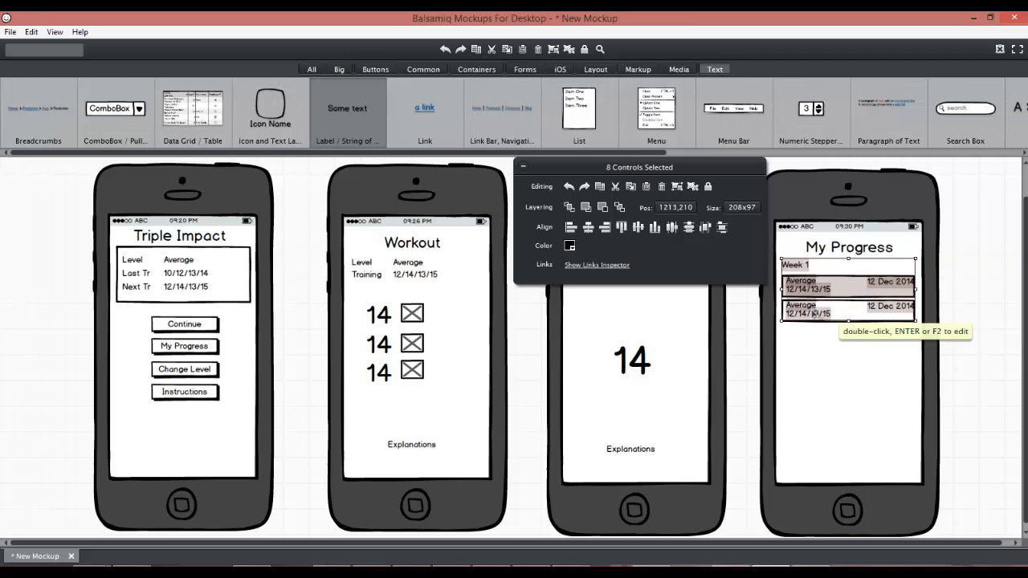
Add the second row's rectangle to the selection, then duplicate the whole Week 1 block and place the copy below the original, at about 1214,311.
{"action": "left_click", "coordinate": [843, 306], "text": "shift"}
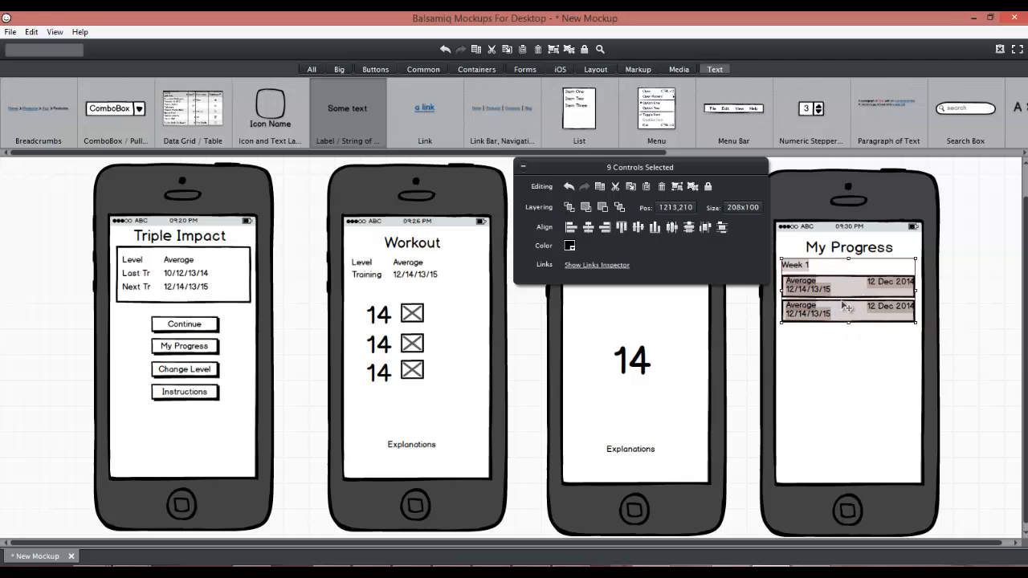
{"action": "key", "text": "ctrl+d"}
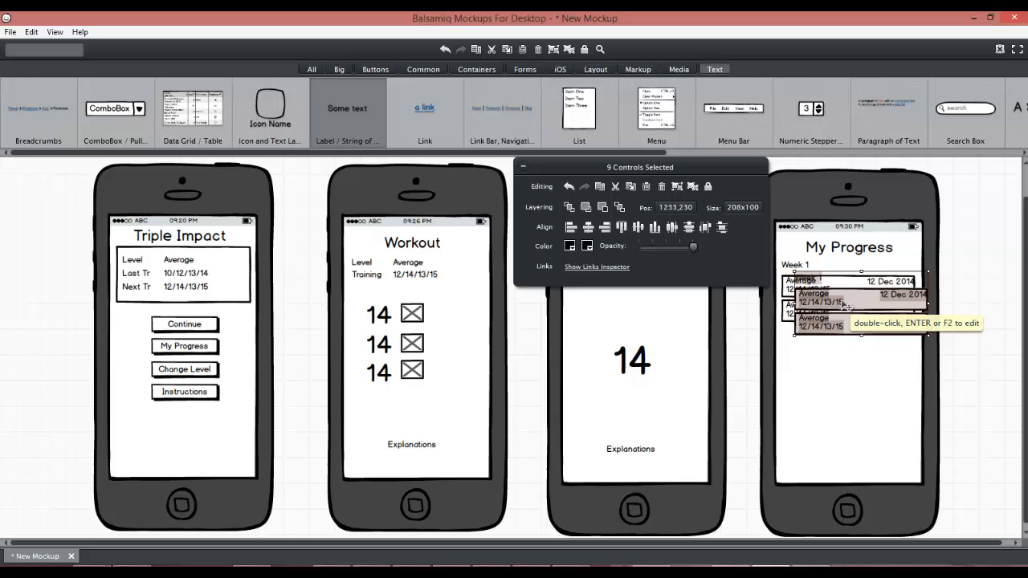
{"action": "key", "text": "Down"}
{"action": "key", "text": "Down"}
{"action": "key", "text": "Down"}
{"action": "key", "text": "Down"}
{"action": "key", "text": "Down"}
{"action": "key", "text": "Down"}
{"action": "key", "text": "Down"}
{"action": "key", "text": "Down"}
{"action": "key", "text": "Down"}
{"action": "key", "text": "Down"}
{"action": "key", "text": "Down"}
{"action": "key", "text": "Down"}
{"action": "key", "text": "Down"}
{"action": "key", "text": "Down"}
{"action": "key", "text": "Down"}
{"action": "key", "text": "Down"}
{"action": "key", "text": "Down"}
{"action": "key", "text": "Down"}
{"action": "key", "text": "Down"}
{"action": "key", "text": "Down"}
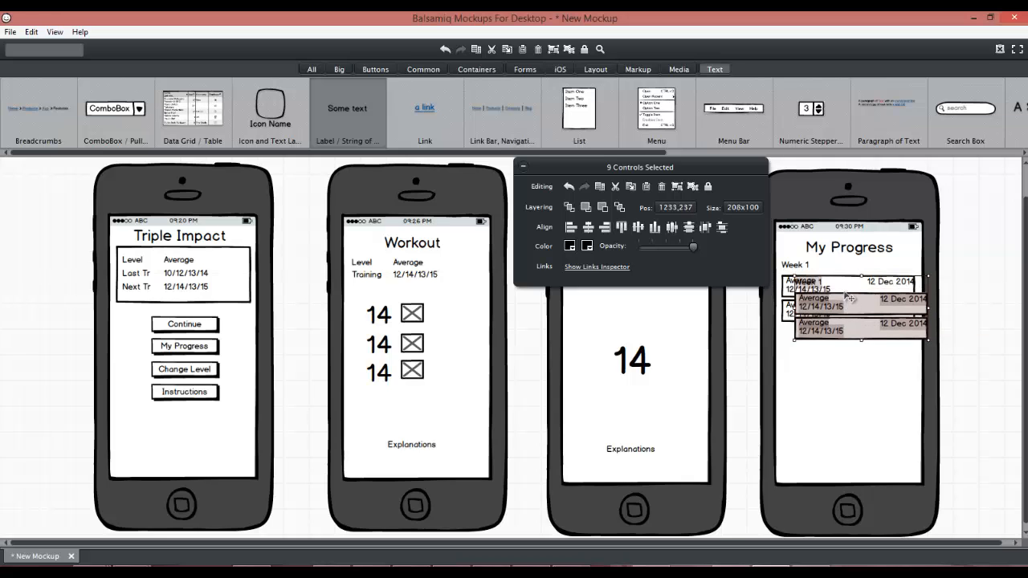
{"action": "key", "text": "Down"}
{"action": "key", "text": "Down"}
{"action": "key", "text": "Down"}
{"action": "key", "text": "Down"}
{"action": "key", "text": "Down"}
{"action": "key", "text": "Down"}
{"action": "key", "text": "Down"}
{"action": "key", "text": "Down"}
{"action": "key", "text": "Down"}
{"action": "key", "text": "Down"}
{"action": "key", "text": "Down"}
{"action": "key", "text": "Down"}
{"action": "key", "text": "Down"}
{"action": "key", "text": "Down"}
{"action": "key", "text": "Down"}
{"action": "key", "text": "Down"}
{"action": "key", "text": "Down"}
{"action": "key", "text": "Down"}
{"action": "key", "text": "Down"}
{"action": "key", "text": "Down"}
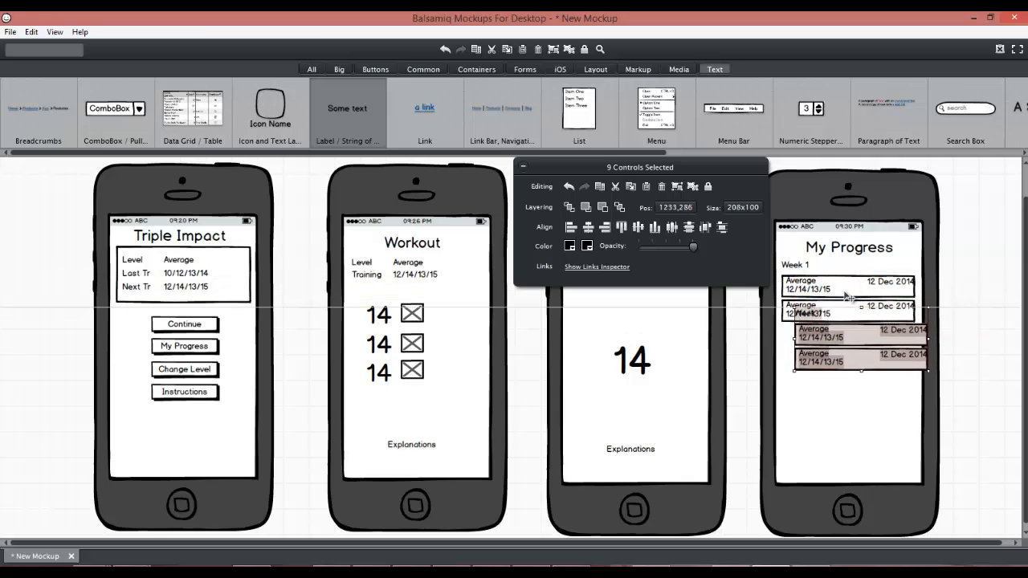
{"action": "key", "text": "Down"}
{"action": "key", "text": "Down"}
{"action": "key", "text": "Down"}
{"action": "key", "text": "Down"}
{"action": "key", "text": "Down"}
{"action": "key", "text": "Down"}
{"action": "key", "text": "Left"}
{"action": "key", "text": "Left"}
{"action": "key", "text": "Left"}
{"action": "key", "text": "Left"}
{"action": "key", "text": "Left"}
{"action": "key", "text": "Left"}
{"action": "key", "text": "Left"}
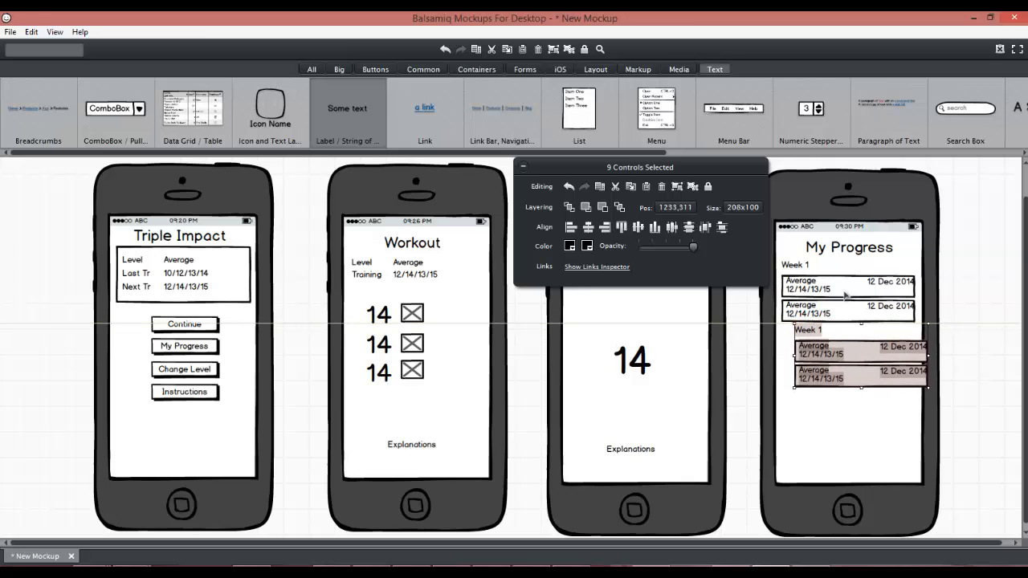
{"action": "key", "text": "Left"}
{"action": "key", "text": "Left"}
{"action": "key", "text": "Left"}
{"action": "key", "text": "Left"}
{"action": "key", "text": "Left"}
{"action": "key", "text": "Left"}
{"action": "key", "text": "Left"}
{"action": "key", "text": "Left"}
{"action": "key", "text": "Left"}
{"action": "key", "text": "Left"}
{"action": "key", "text": "Left"}
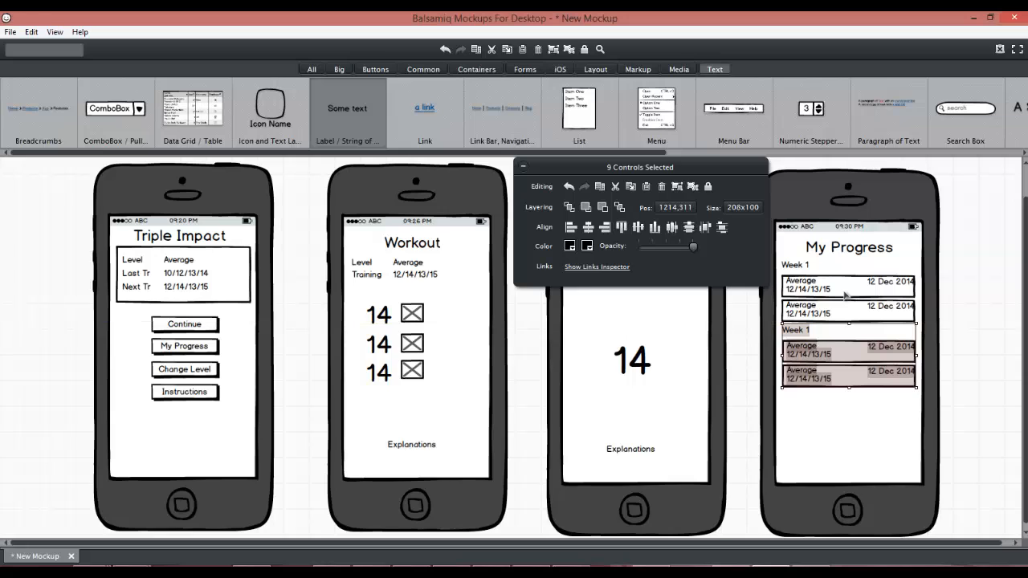
{"action": "key", "text": "Down"}
{"action": "left_click", "coordinate": [816, 334]}
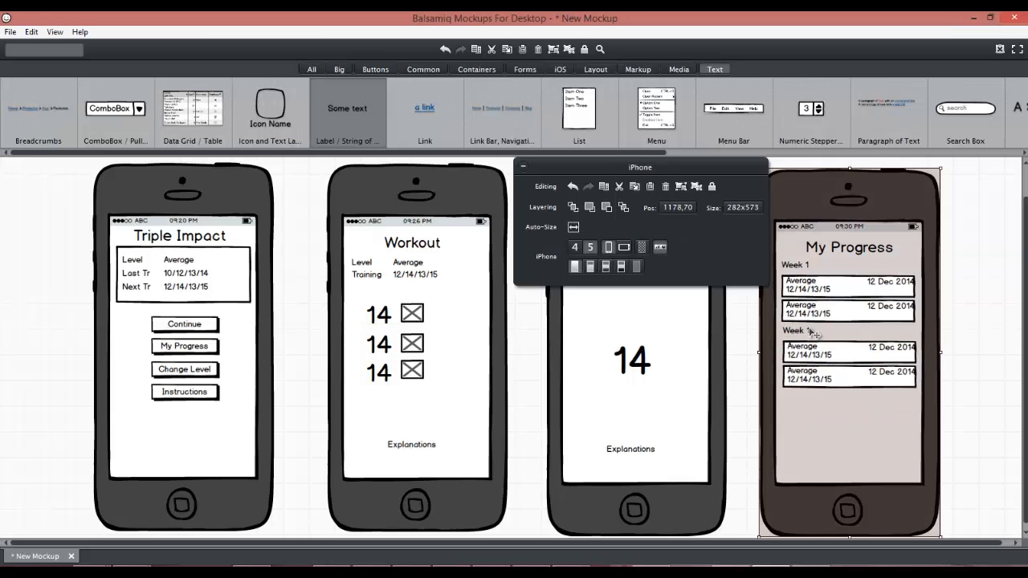
Change the label of the lower block on the My Progress screen to "Week 2".
{"action": "double_click", "coordinate": [813, 334]}
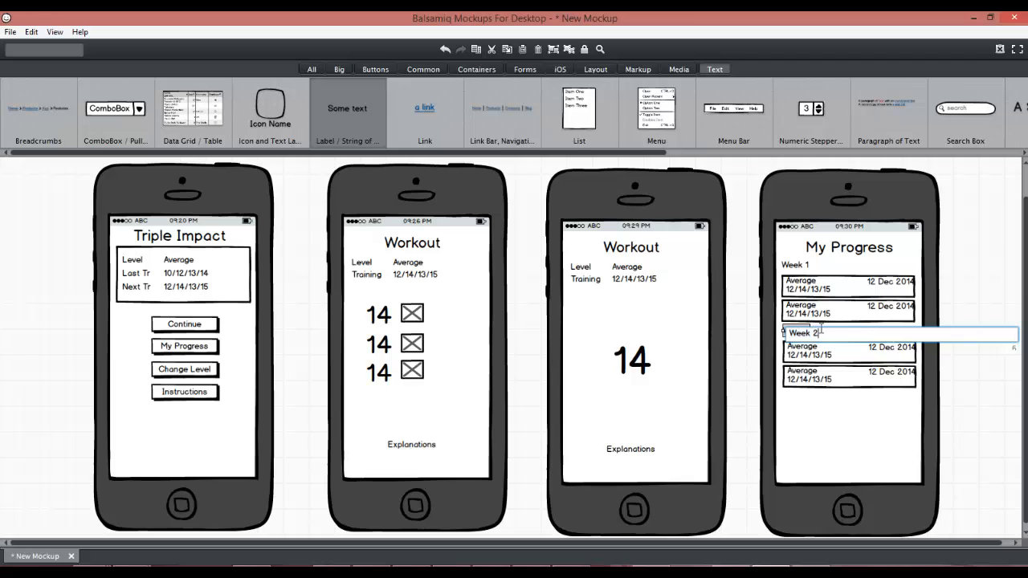
{"action": "key", "text": "Return"}
{"action": "left_click", "coordinate": [960, 362]}
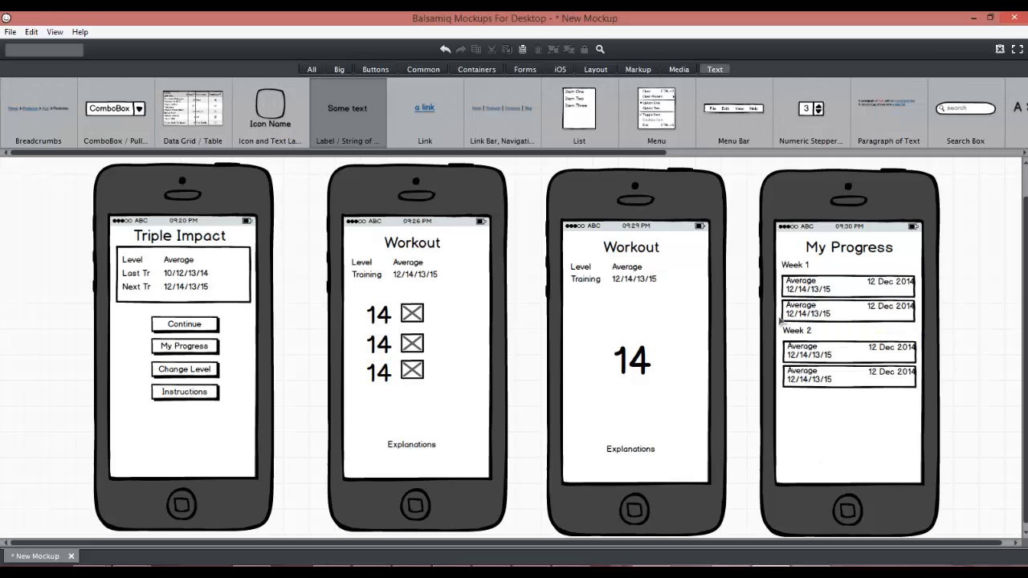
Add a fifth iPhone beside the My Progress screen, at about 1495,75.
{"action": "left_click_drag", "start_coordinate": [664, 546], "coordinate": [761, 545]}
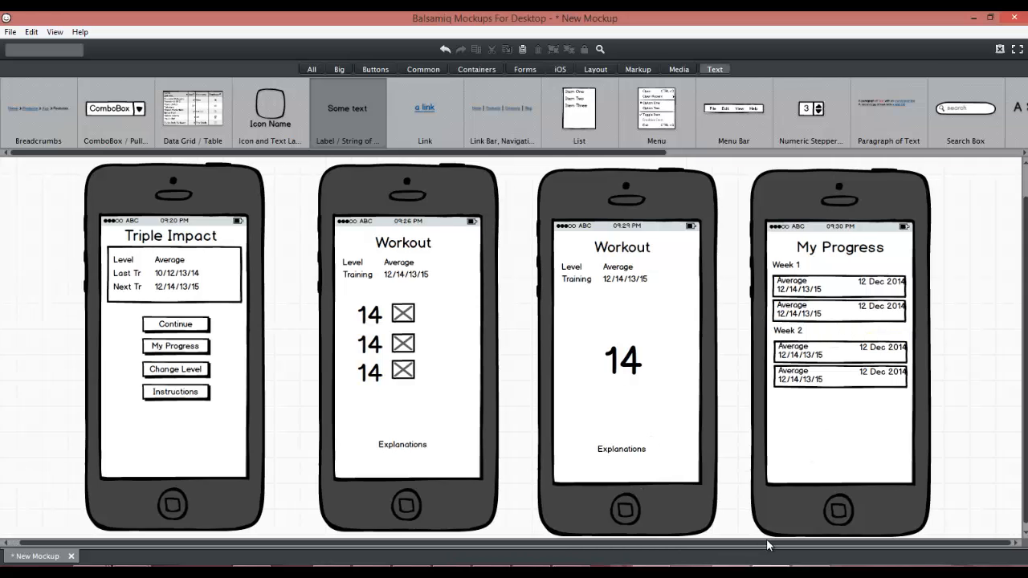
{"action": "left_click", "coordinate": [560, 70]}
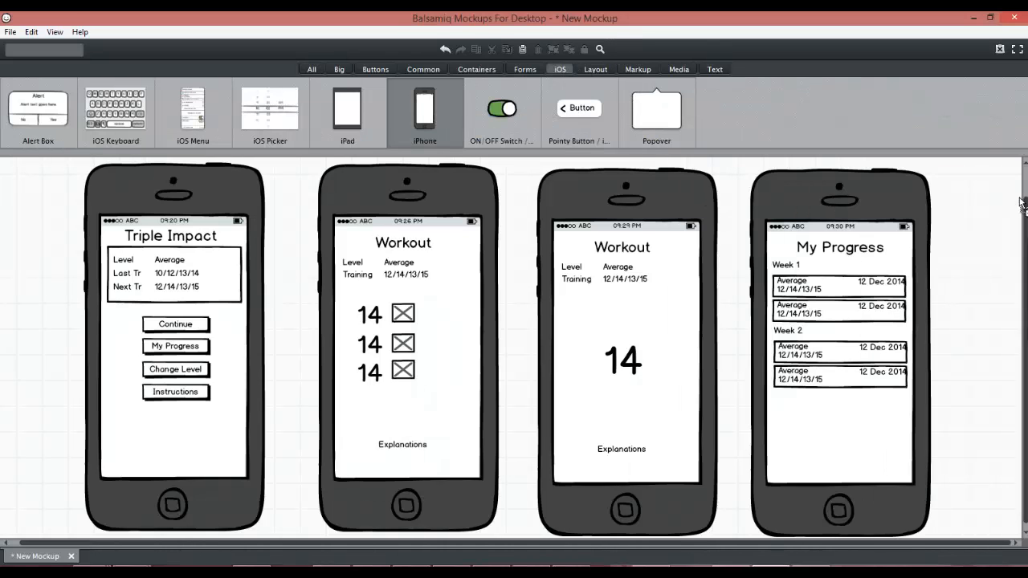
{"action": "left_click_drag", "start_coordinate": [1022, 202], "coordinate": [954, 221]}
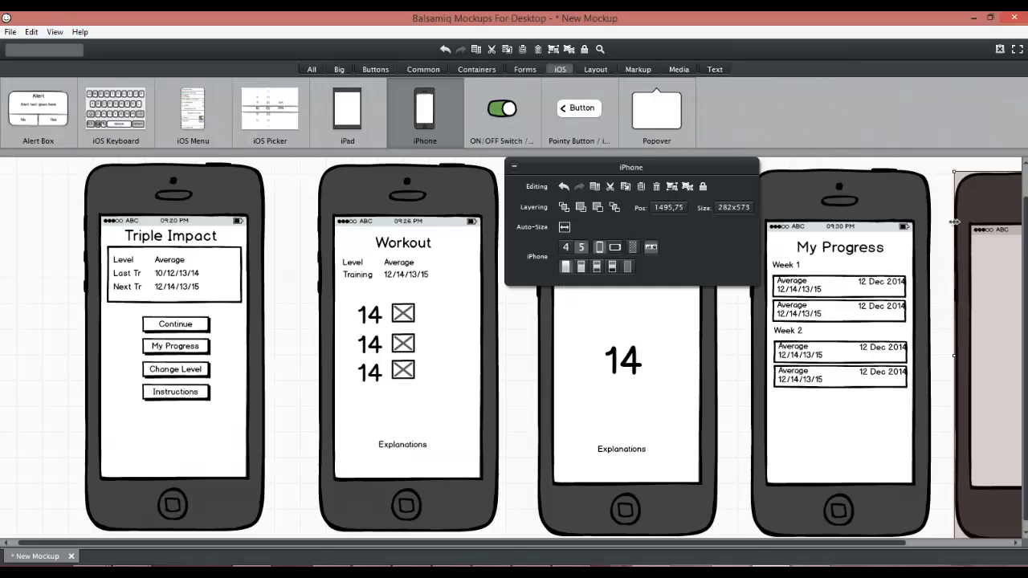
{"action": "left_click", "coordinate": [915, 543]}
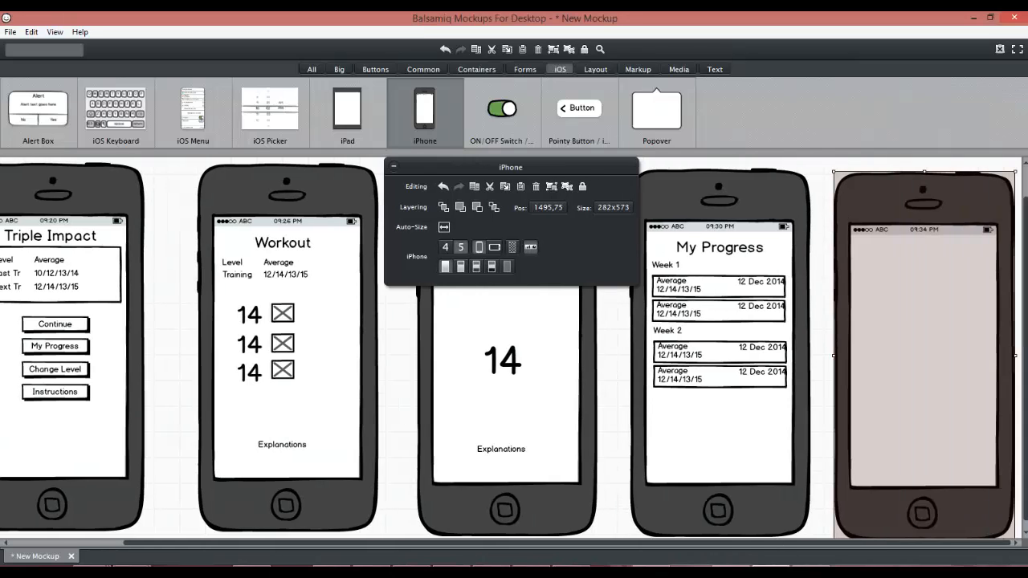
Duplicate the "My Progress" title and place the copy at the top of the new iPhone's screen.
{"action": "left_click", "coordinate": [750, 246]}
{"action": "left_click", "coordinate": [750, 246]}
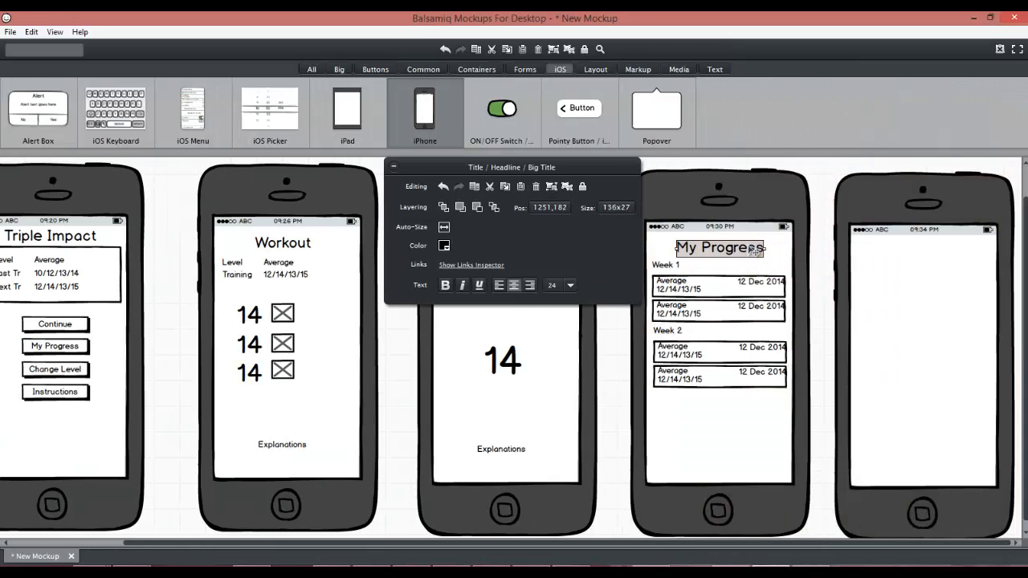
{"action": "key", "text": "ctrl+d"}
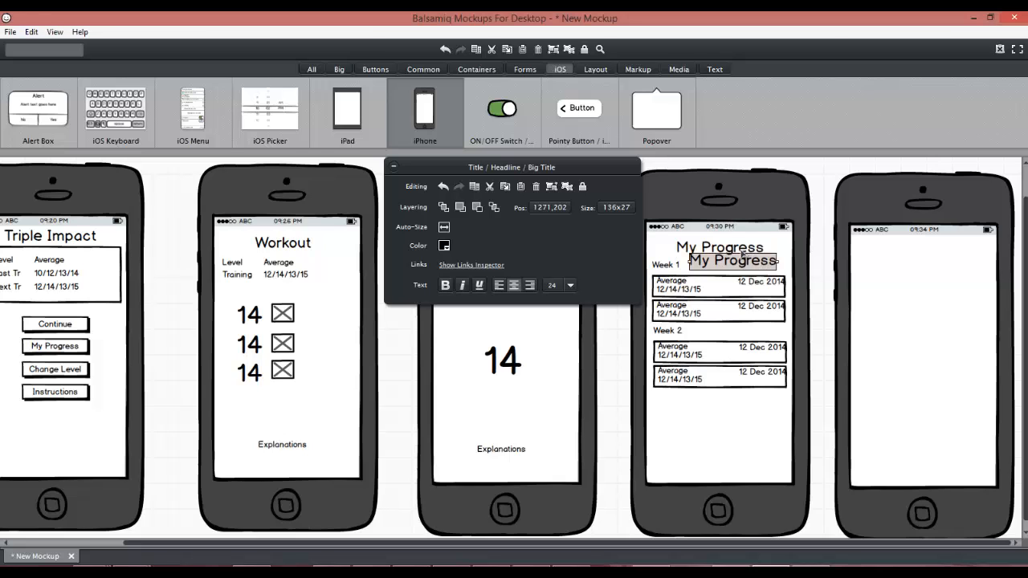
{"action": "left_click_drag", "start_coordinate": [743, 254], "coordinate": [932, 252]}
Change the copied title to "Difficulty Level" and centre it on the fifth iPhone's screen.
{"action": "double_click", "coordinate": [932, 250]}
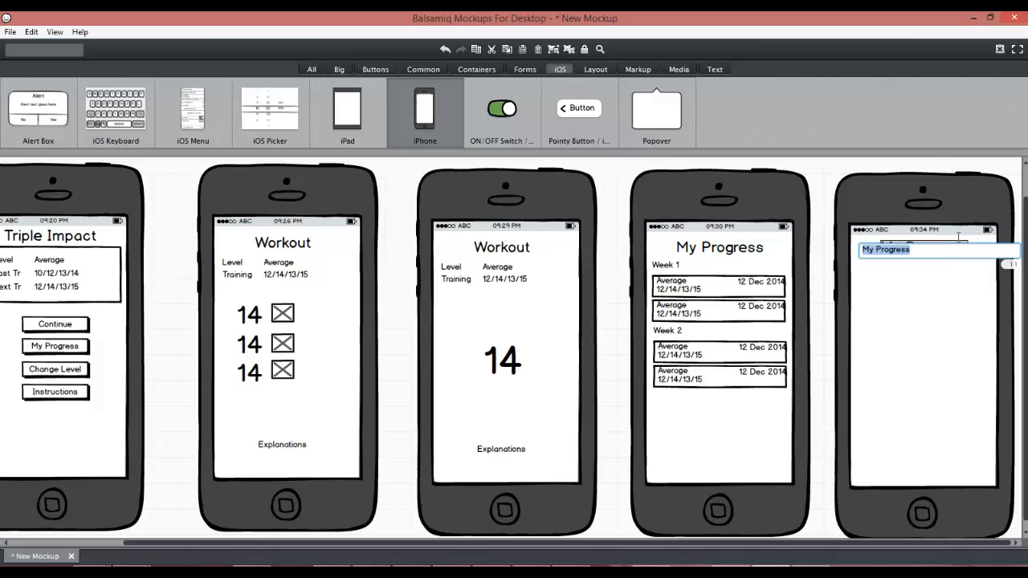
{"action": "type", "text": "L"}
{"action": "type", "text": "igg"}
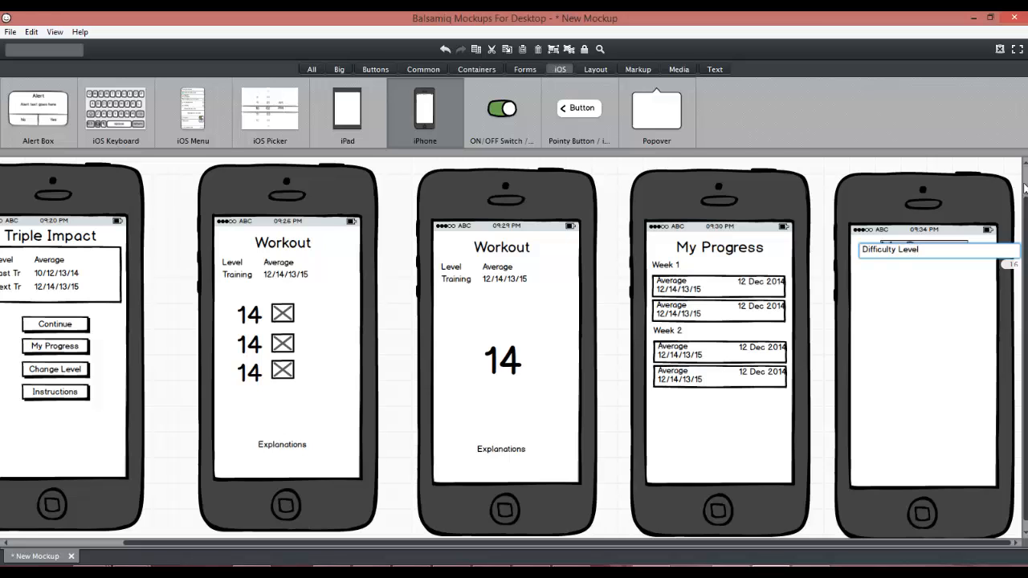
{"action": "key", "text": "Return"}
{"action": "left_click_drag", "start_coordinate": [935, 253], "coordinate": [929, 252]}
{"action": "left_click", "coordinate": [918, 340]}
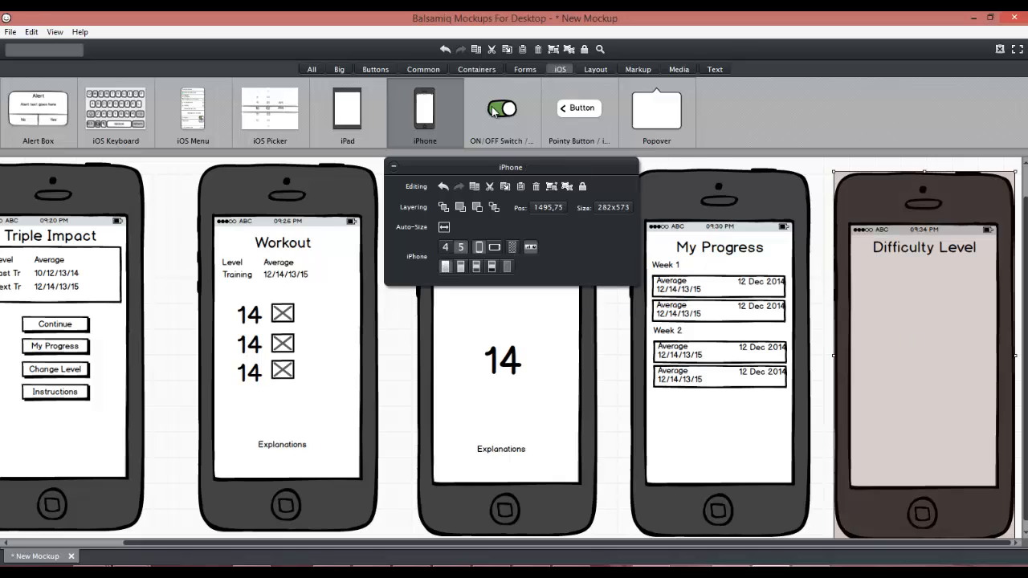
Add a text label below the "Difficulty Level" title, at about 1540,211.
{"action": "left_click", "coordinate": [712, 70]}
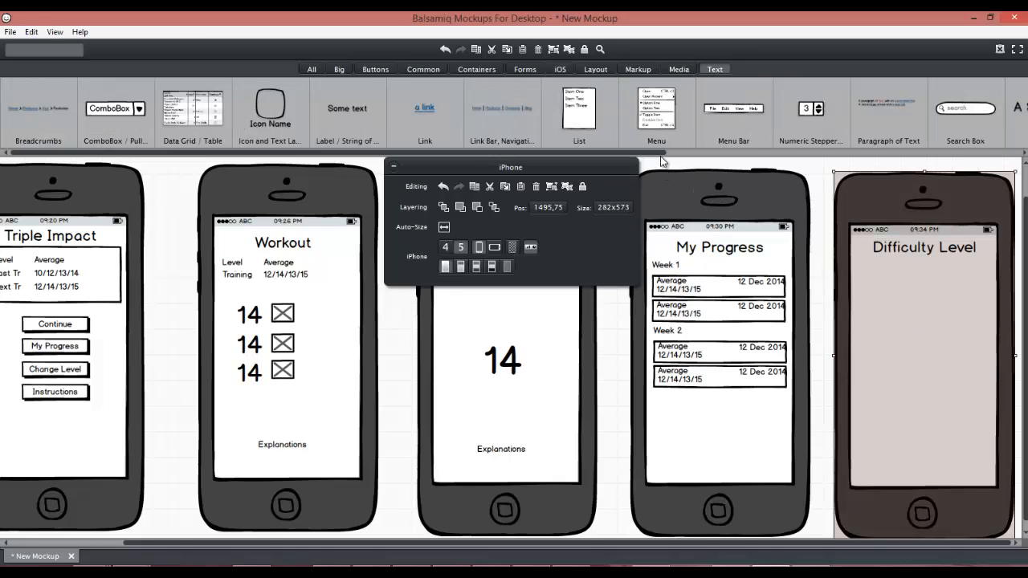
{"action": "left_click_drag", "start_coordinate": [661, 152], "coordinate": [853, 144]}
{"action": "left_click_drag", "start_coordinate": [952, 144], "coordinate": [943, 131]}
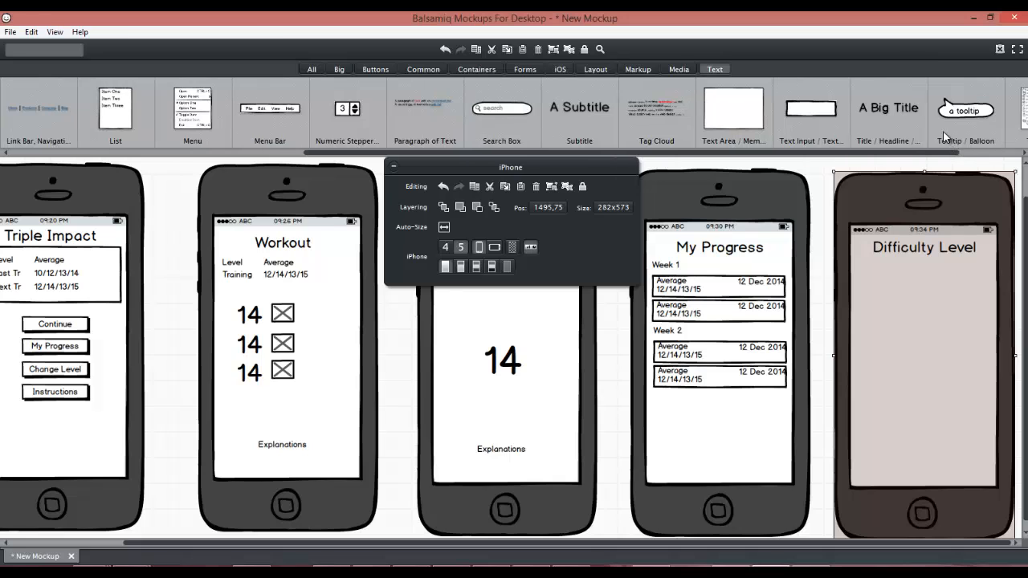
{"action": "left_click_drag", "start_coordinate": [859, 152], "coordinate": [723, 155]}
{"action": "left_click_drag", "start_coordinate": [110, 112], "coordinate": [865, 260]}
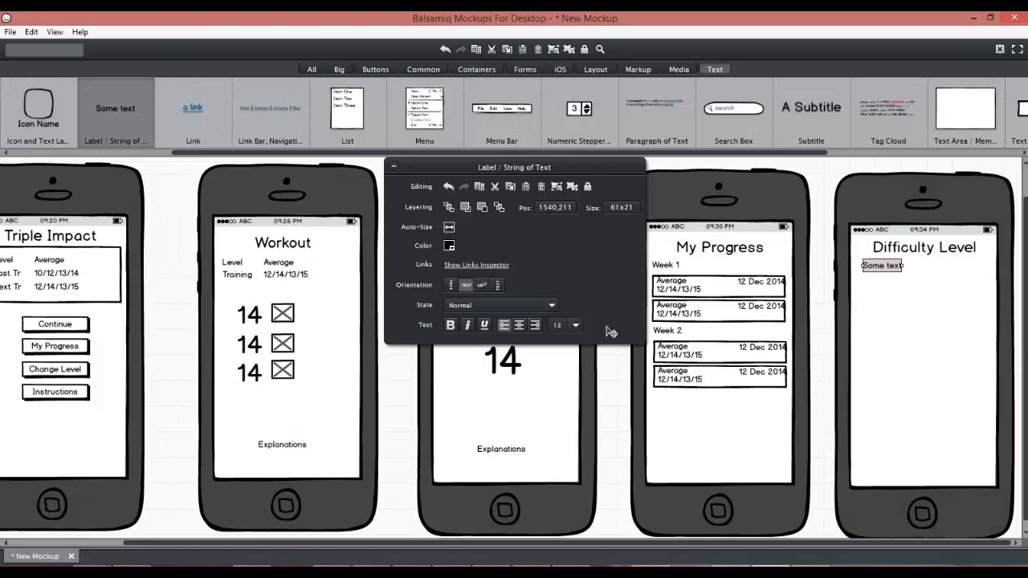
Copy the first Week 1 rectangle and its "Average" label to the Difficulty Level screen, at about 1532,236 and 1540,244.
{"action": "left_click", "coordinate": [714, 294]}
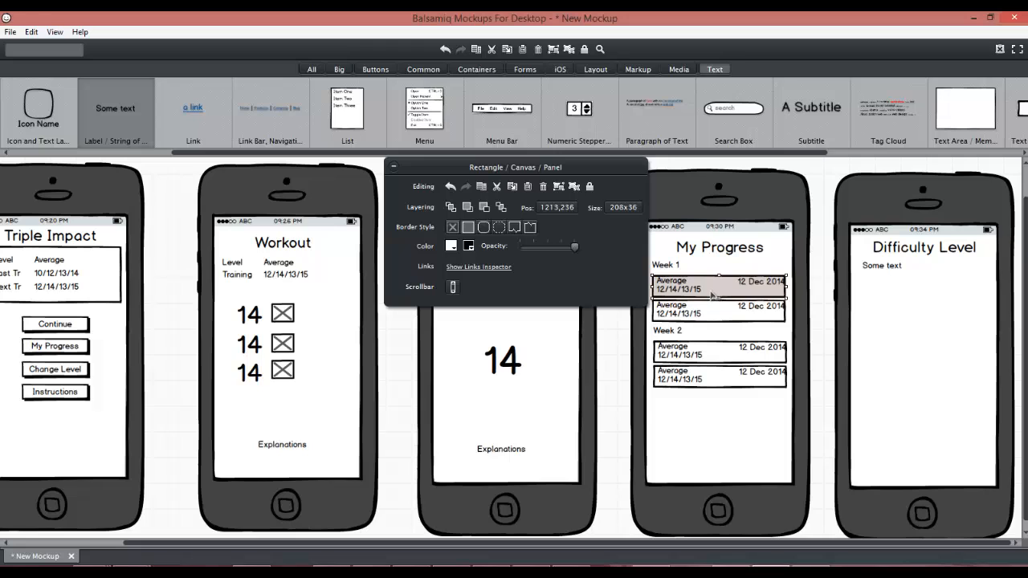
{"action": "left_click_drag", "start_coordinate": [713, 295], "coordinate": [911, 302]}
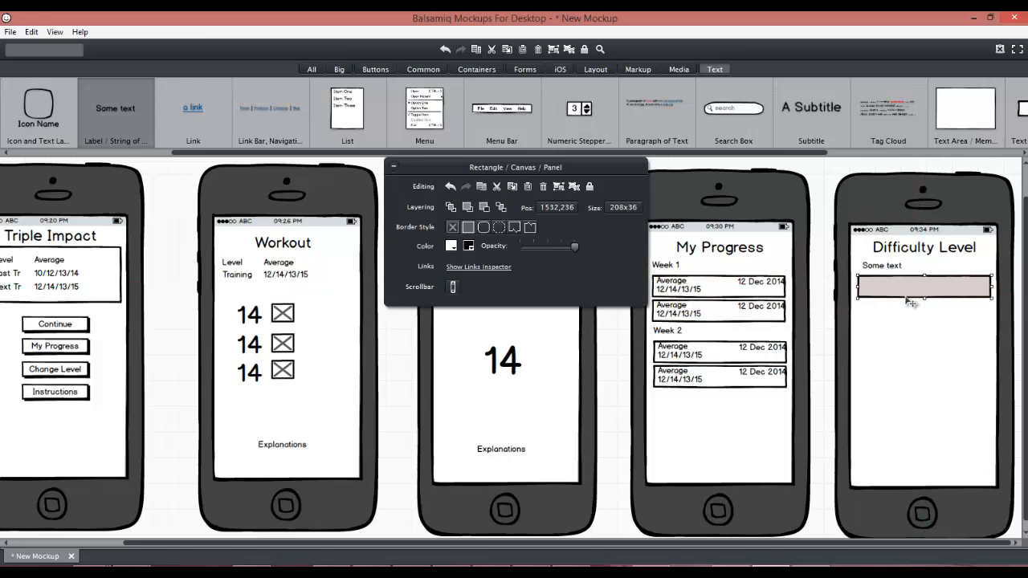
{"action": "left_click", "coordinate": [682, 281]}
{"action": "left_click_drag", "start_coordinate": [683, 281], "coordinate": [880, 294]}
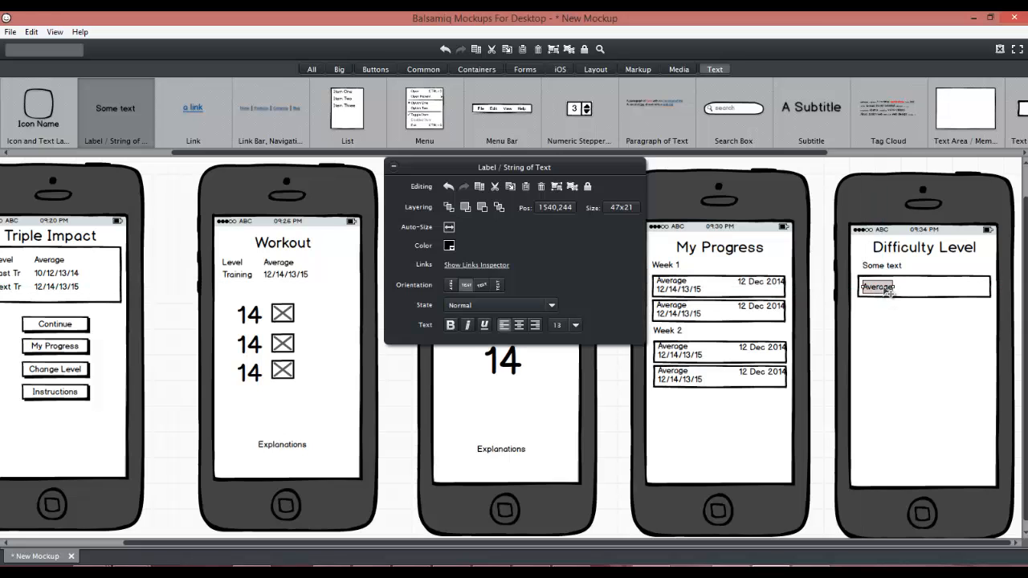
Change the copied label in the Difficulty Level rectangle to "Low".
{"action": "double_click", "coordinate": [887, 294]}
{"action": "type", "text": "Low"}
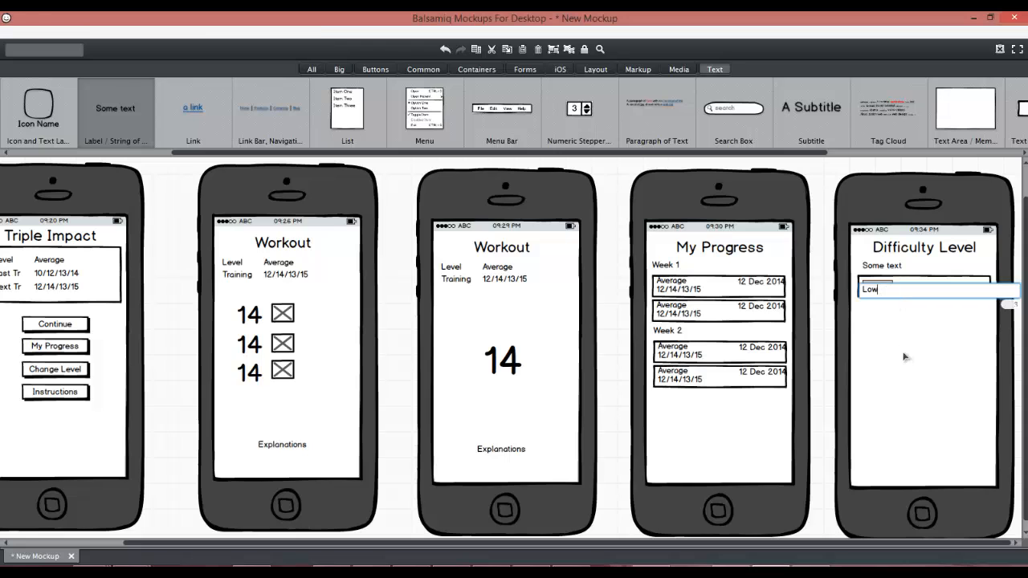
{"action": "key", "text": "Return"}
{"action": "left_click", "coordinate": [913, 340]}
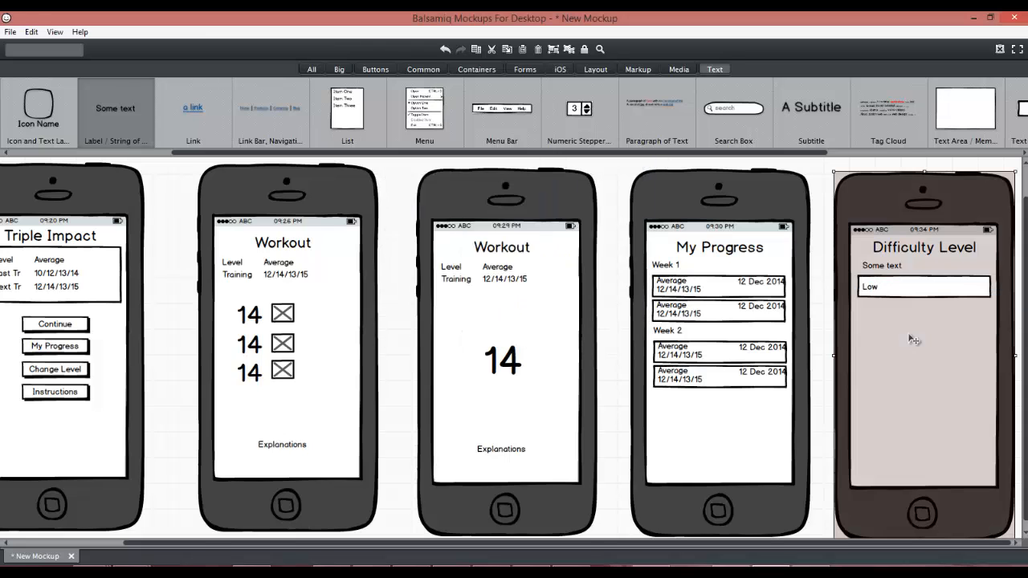
Duplicate the "Low" rectangle together with its label and place the copy below the original, at about 1532,277.
{"action": "left_click", "coordinate": [907, 286]}
{"action": "left_click", "coordinate": [874, 292], "text": "shift"}
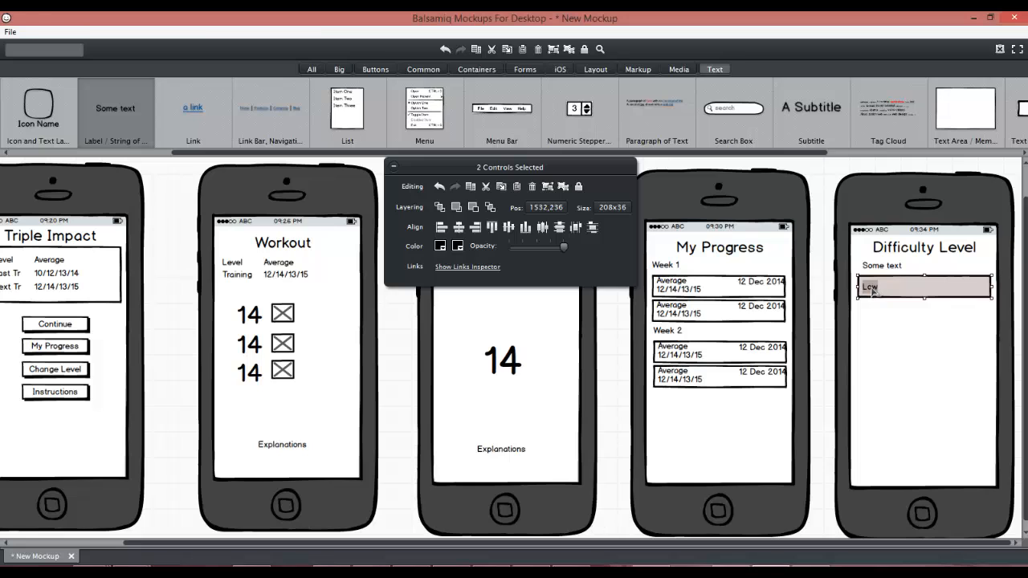
{"action": "key", "text": "ctrl+d"}
{"action": "left_click_drag", "start_coordinate": [906, 310], "coordinate": [901, 319]}
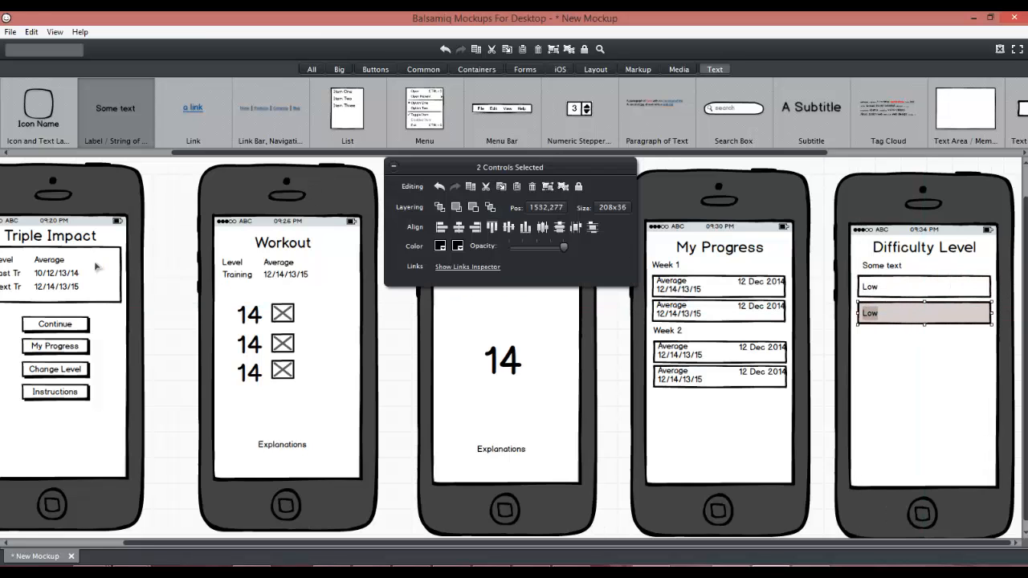
Change the label in the second Difficulty Level rectangle to "Average".
{"action": "double_click", "coordinate": [872, 315]}
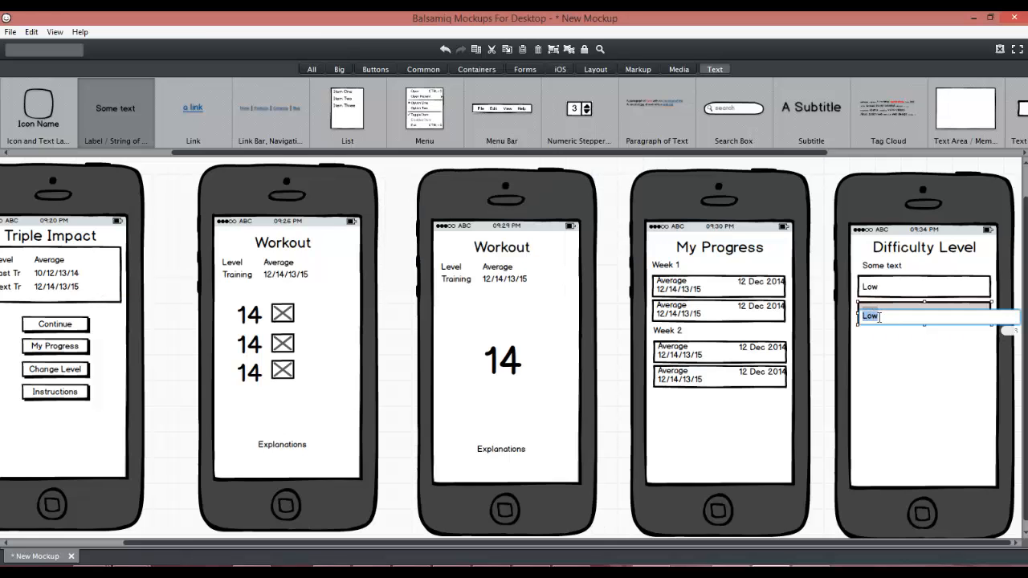
{"action": "type", "text": "Average"}
{"action": "key", "text": "Return"}
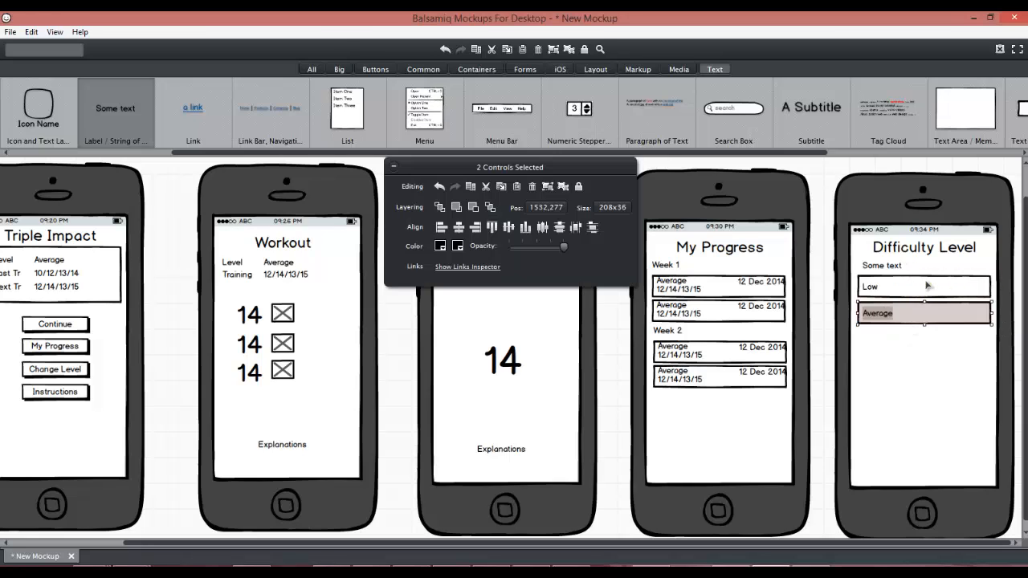
{"action": "left_click", "coordinate": [932, 338]}
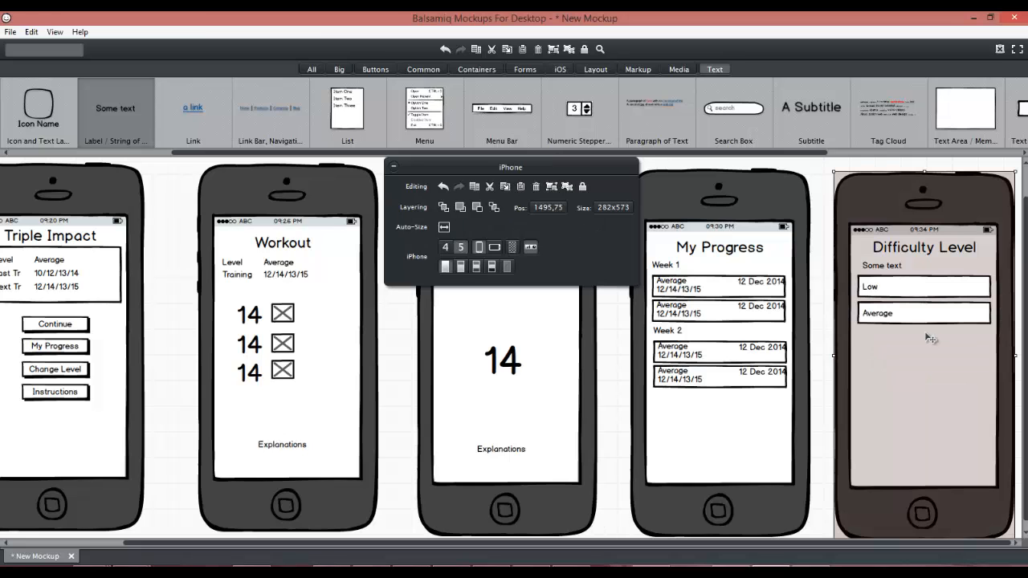
Copy the "Average" rectangle with its label on the Difficulty Level screen and place the copy below it, at about 1532,314.
{"action": "left_click", "coordinate": [918, 314]}
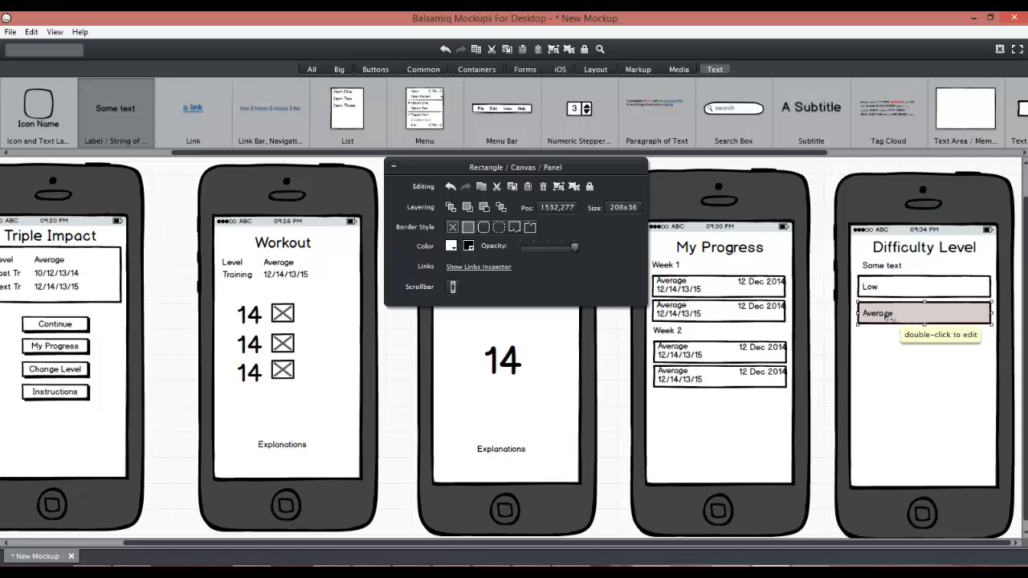
{"action": "left_click", "coordinate": [885, 315], "text": "shift"}
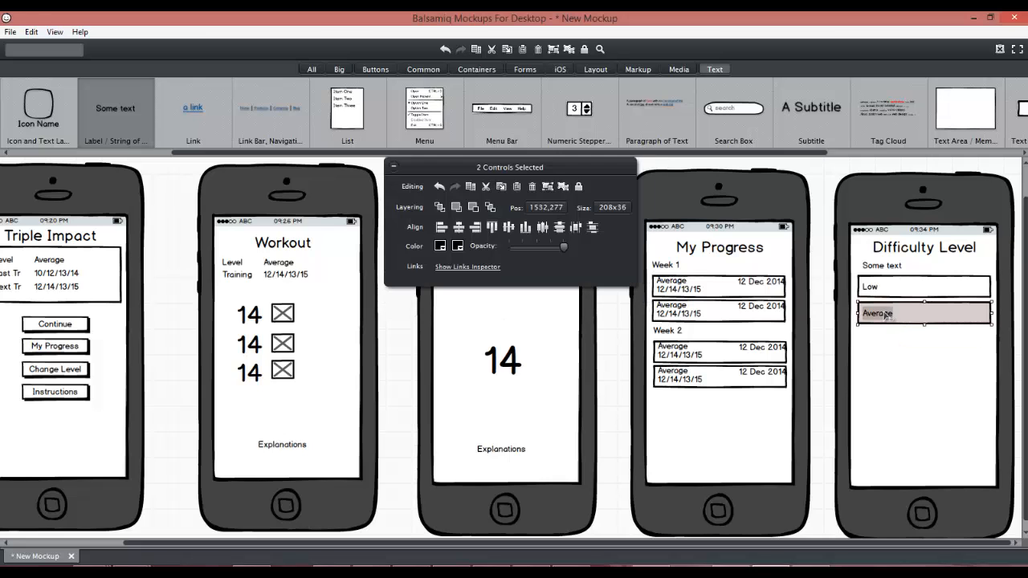
{"action": "key", "text": "ctrl+c"}
{"action": "key", "text": "ctrl+v"}
{"action": "left_click_drag", "start_coordinate": [918, 330], "coordinate": [907, 342]}
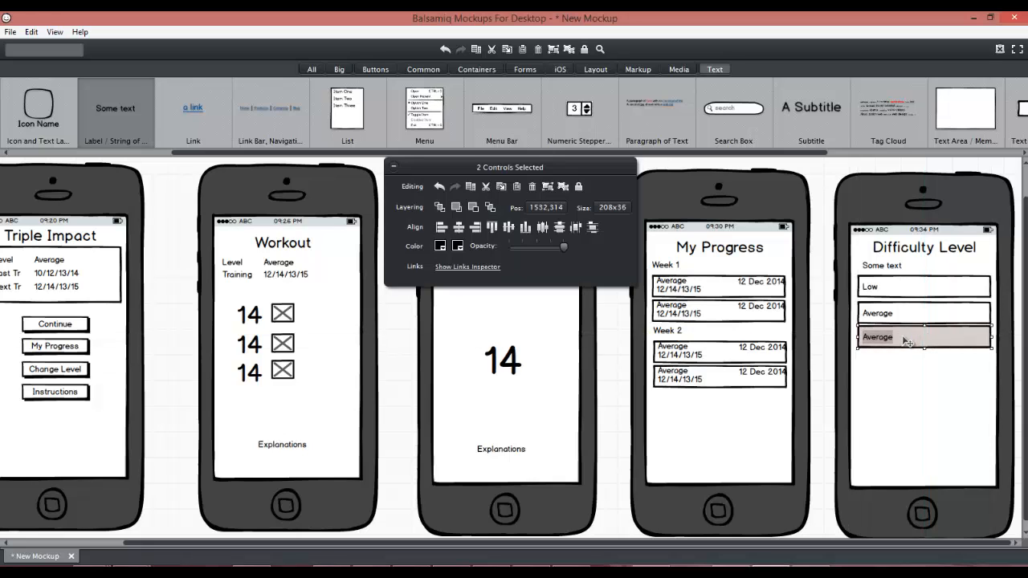
Change the label in the third Difficulty Level rectangle to "Above Average" and clear the selection.
{"action": "double_click", "coordinate": [872, 338]}
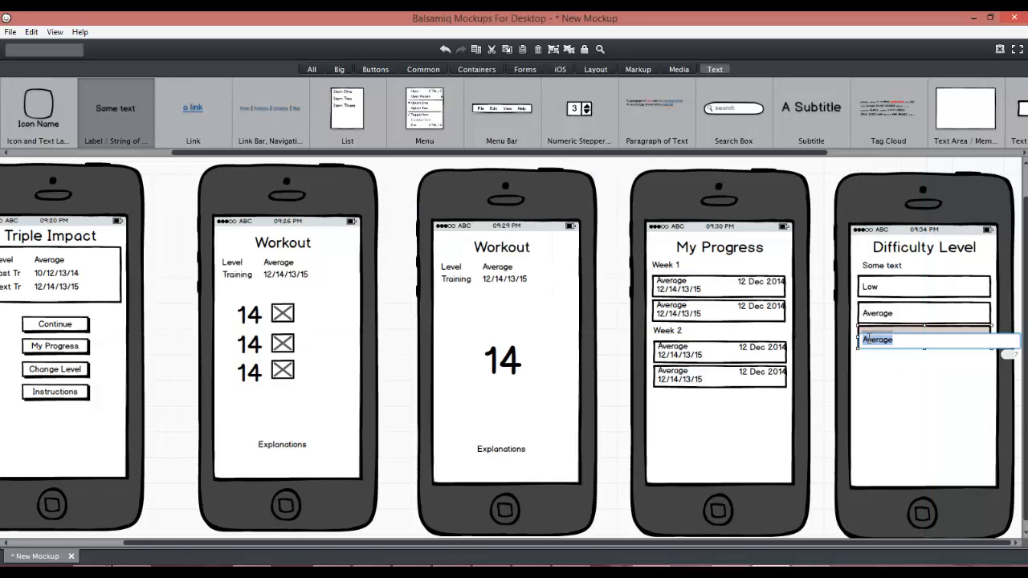
{"action": "left_click", "coordinate": [867, 340]}
{"action": "type", "text": "Above"}
{"action": "key", "text": "Return"}
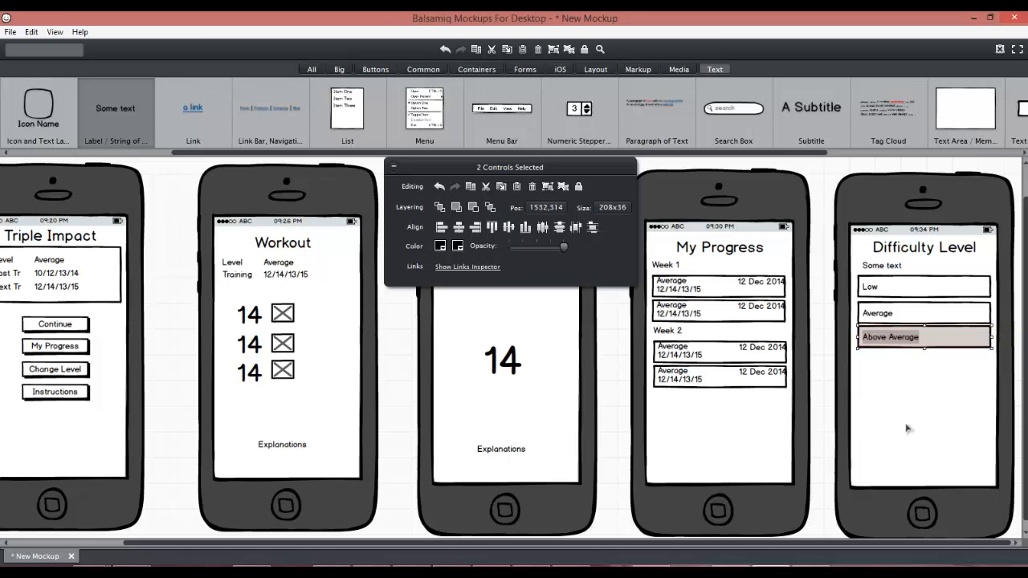
{"action": "left_click", "coordinate": [908, 396]}
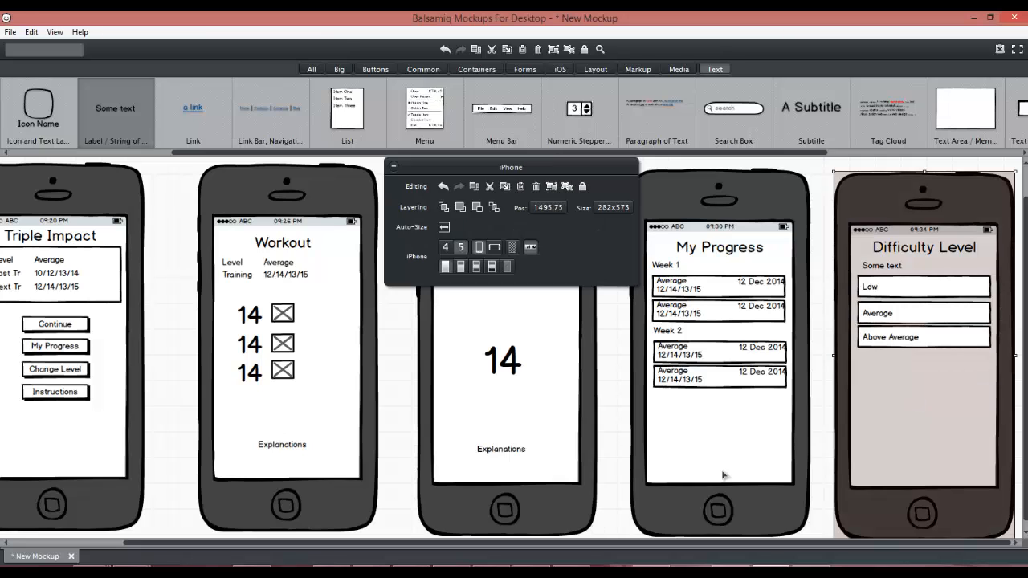
{"action": "left_click", "coordinate": [622, 325]}
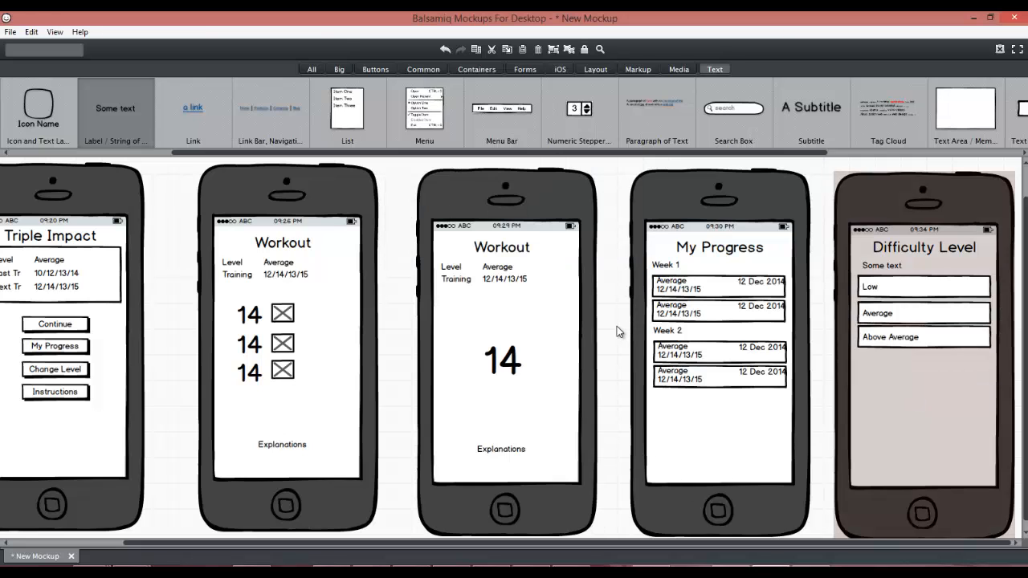
{"action": "left_click_drag", "start_coordinate": [609, 542], "coordinate": [568, 552]}
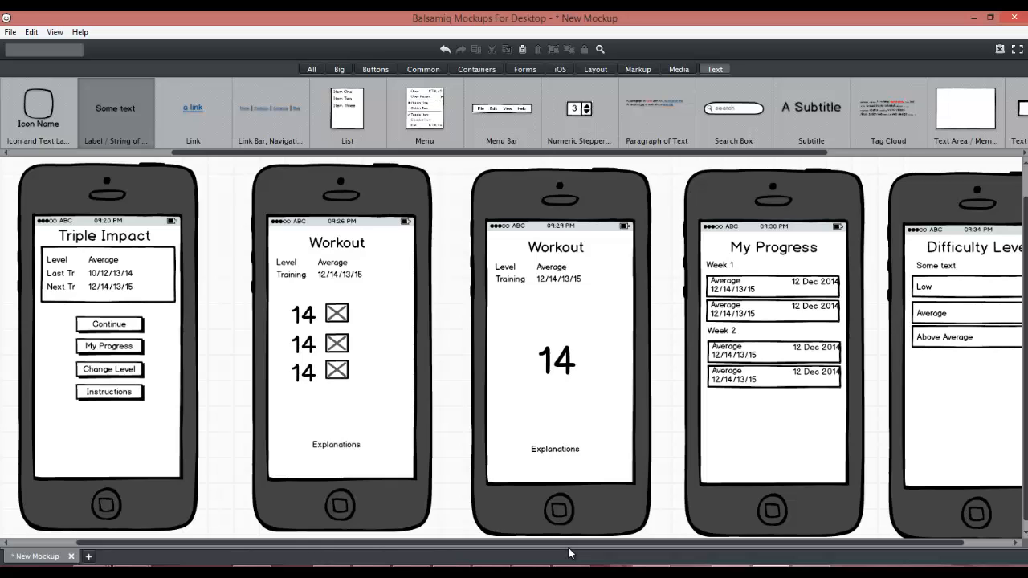
{"action": "left_click_drag", "start_coordinate": [568, 552], "coordinate": [586, 556]}
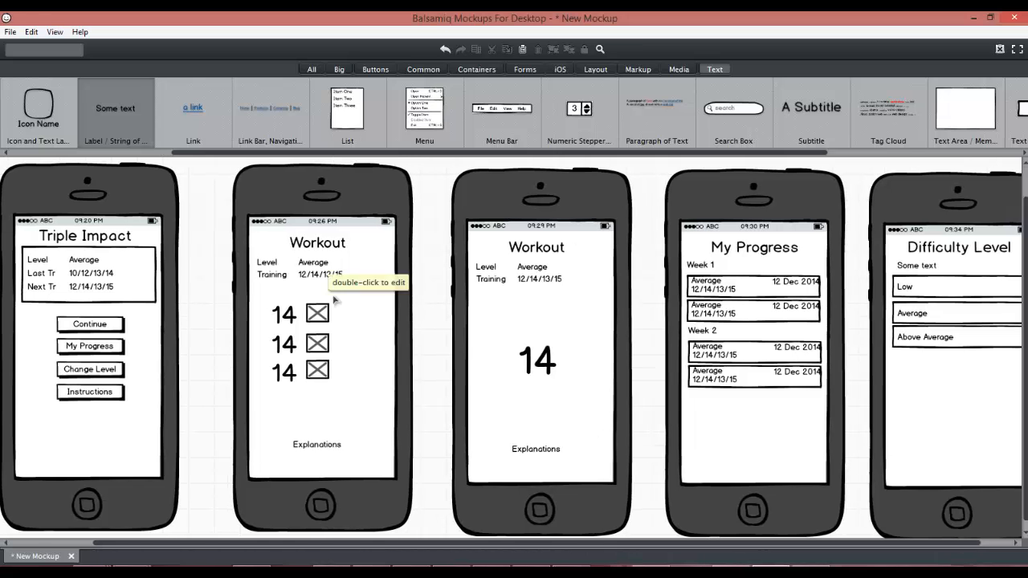